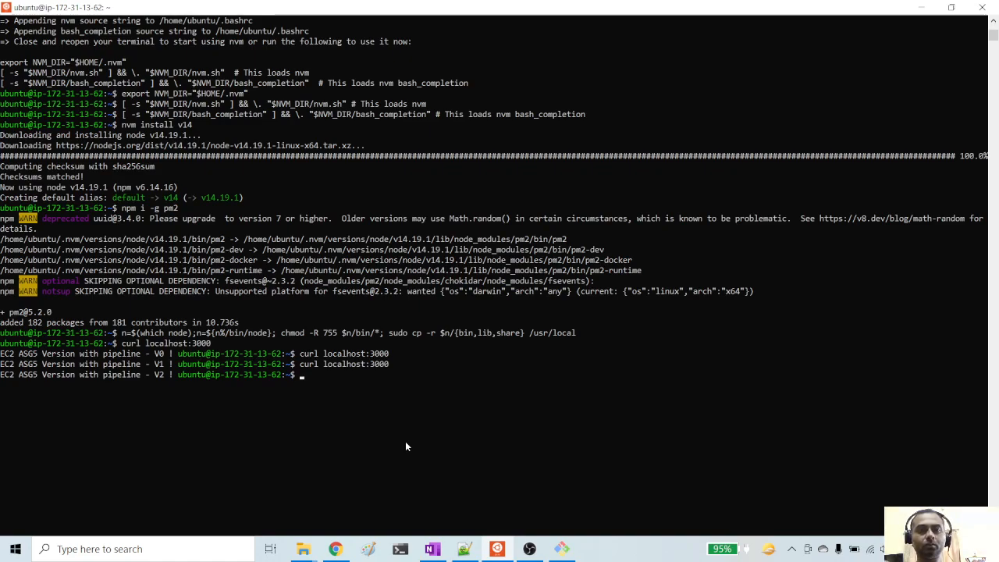
# Step: Clear the terminal, request localhost:3000 with curl to check the app's response, and clear the output again
pyautogui.write('clear')
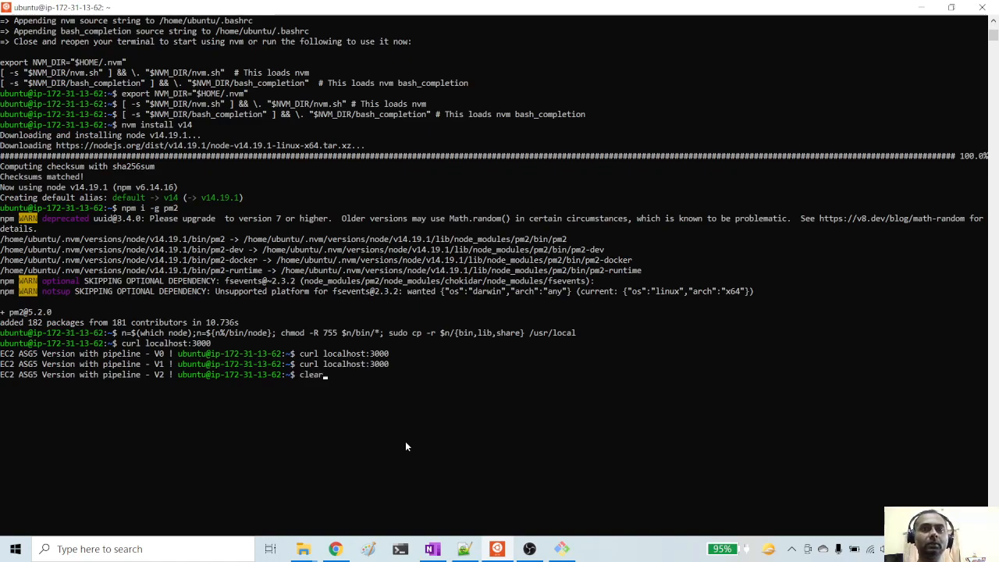
pyautogui.press('Return')
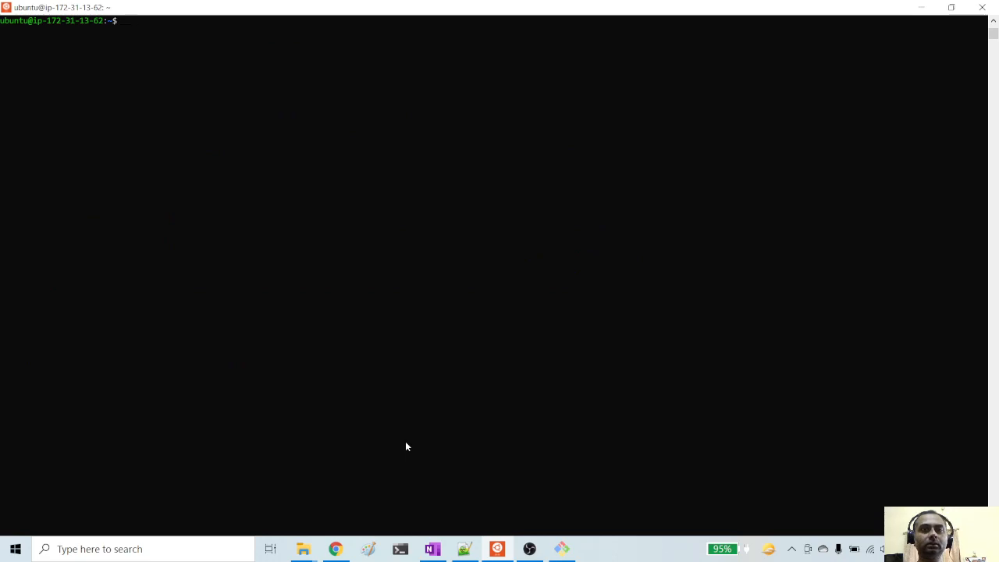
pyautogui.press('Up')
pyautogui.press('Up')
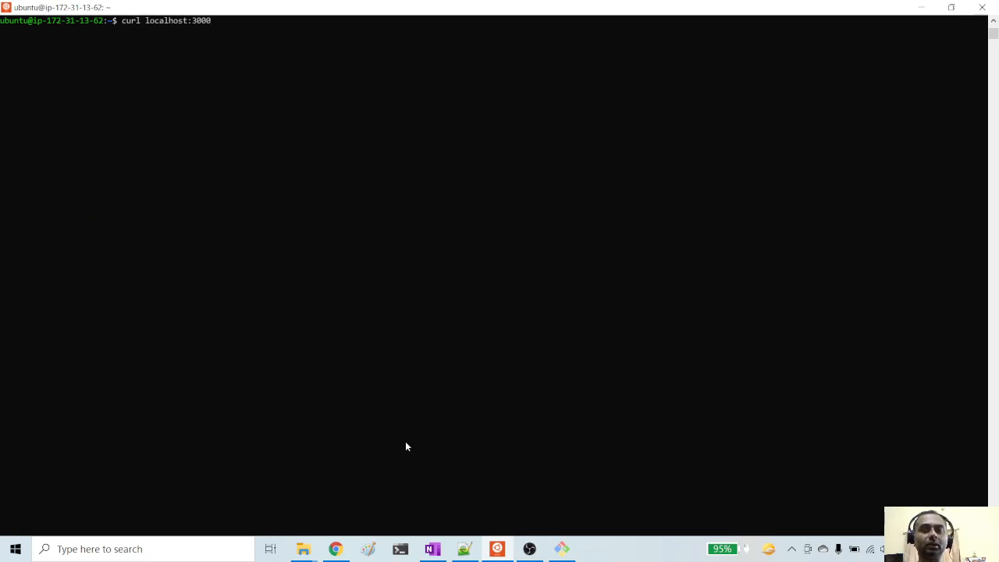
pyautogui.press('Return')
pyautogui.write('clear')
pyautogui.press('Return')
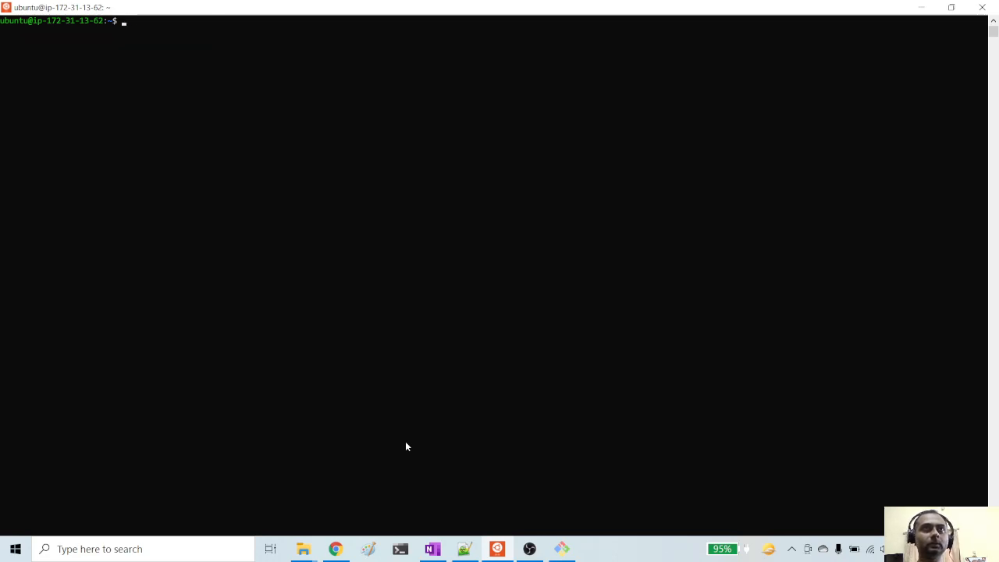
# Step: Switch to a root login shell with sudo su - and list the processes managed by PM2
pyautogui.write('sudo su')
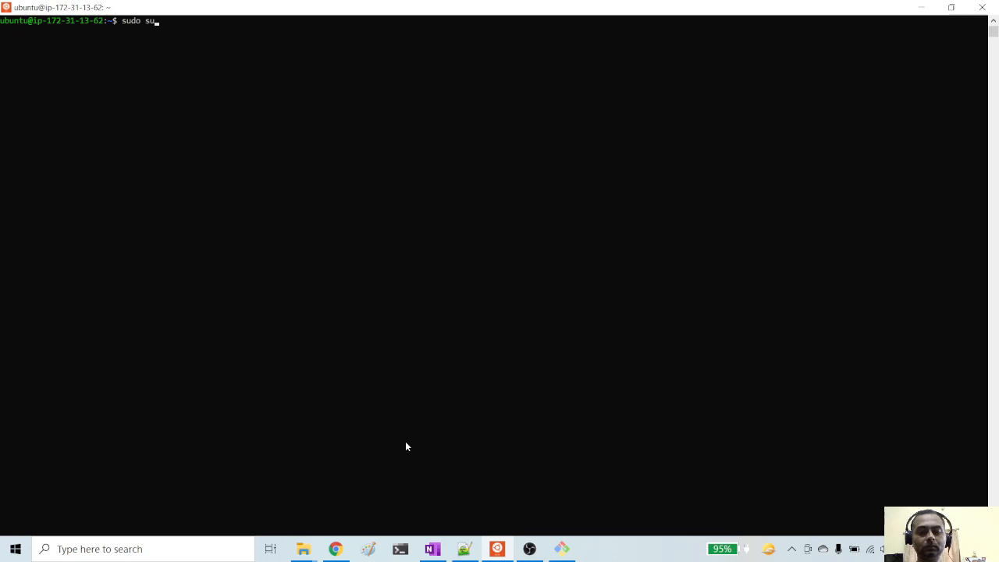
pyautogui.write(' -')
pyautogui.press('Return')
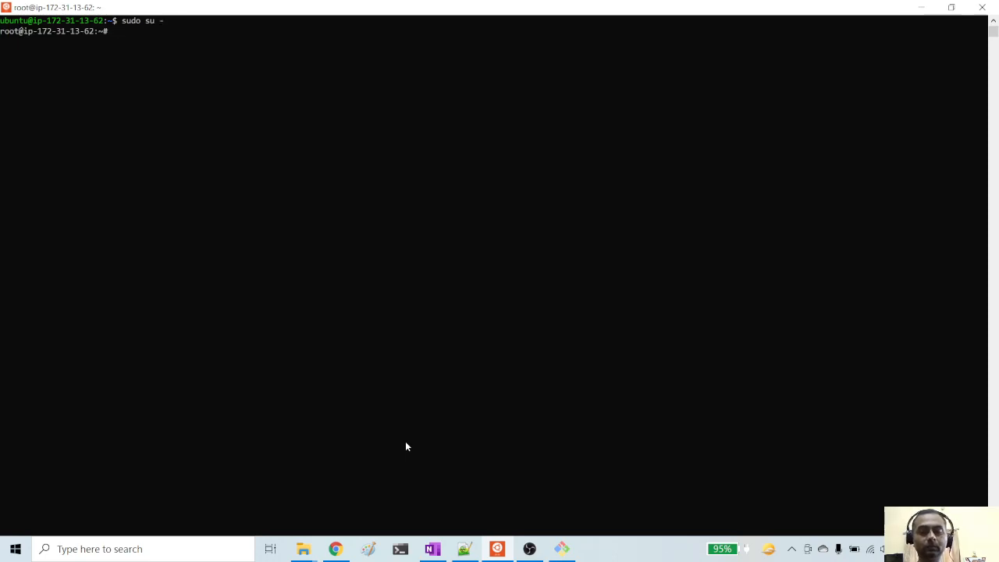
pyautogui.write('pm2 l')
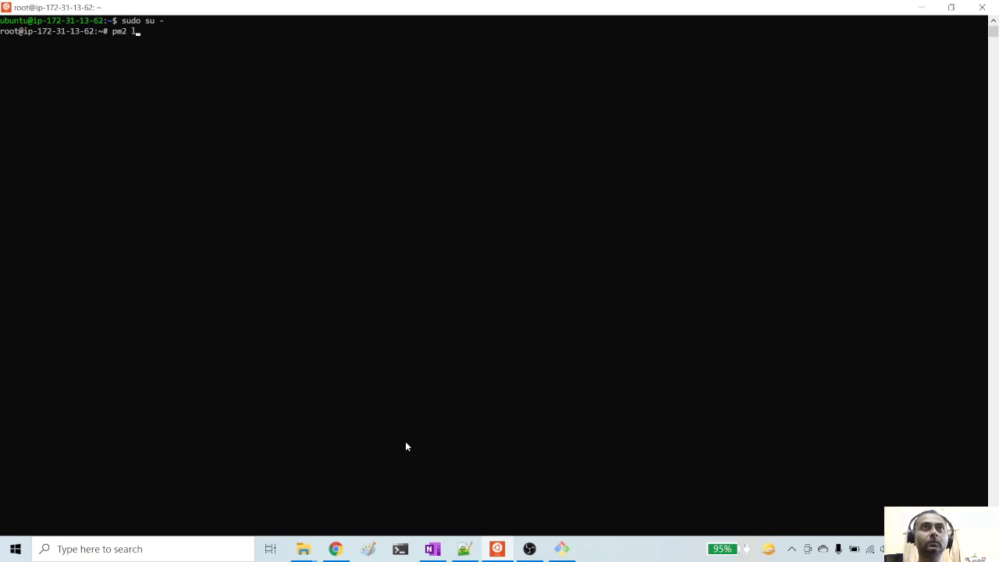
pyautogui.write('s')
pyautogui.press('Return')
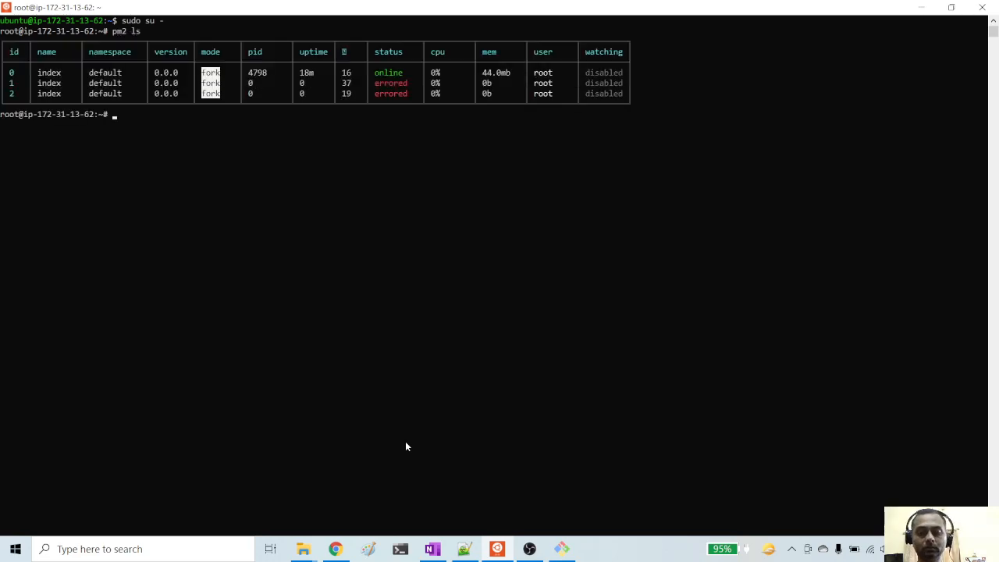
# Step: Configure PM2 to start at boot with pm2 startup, and save the current process list with pm2 save
pyautogui.write('pm')
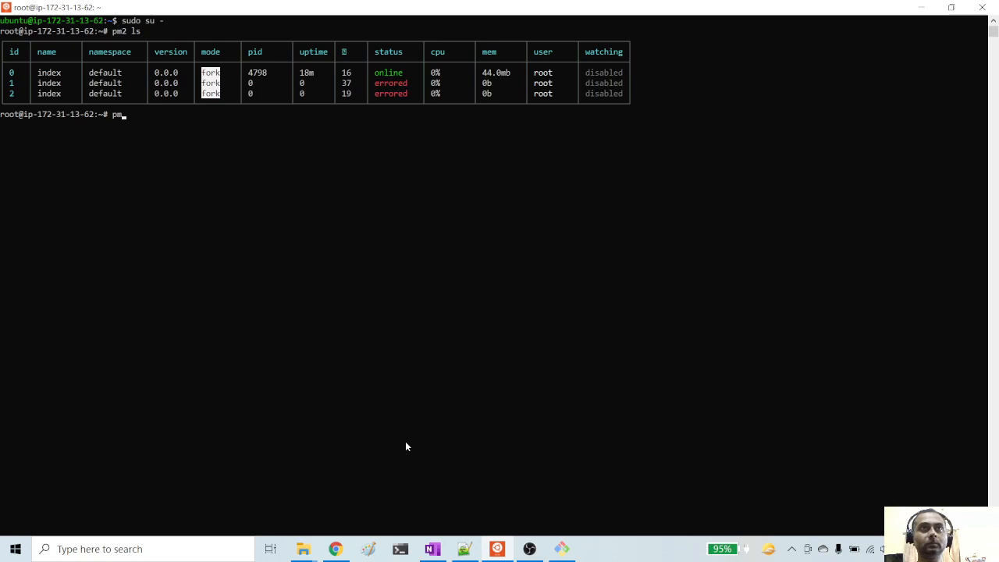
pyautogui.write('2 s')
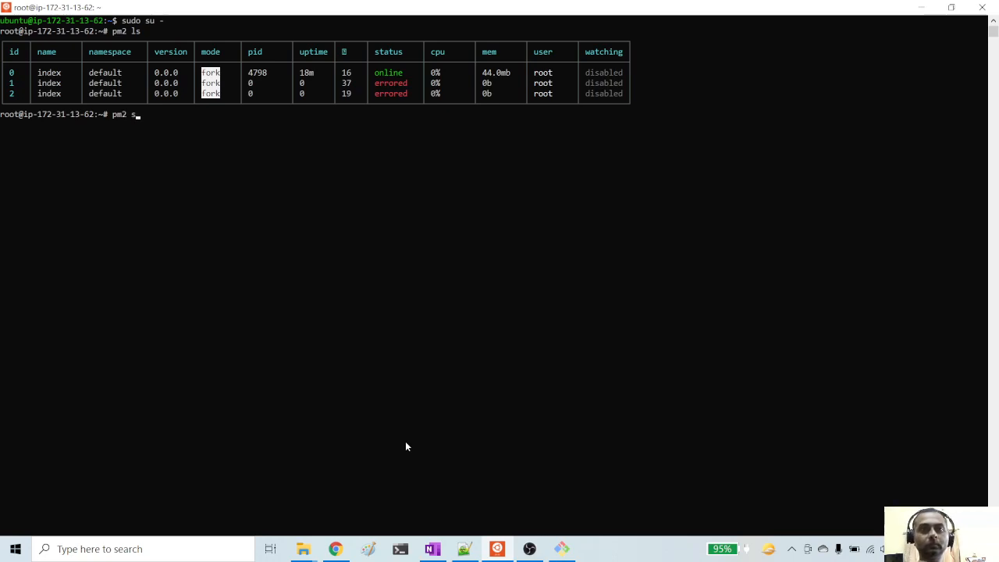
pyautogui.write('tartup')
pyautogui.press('Return')
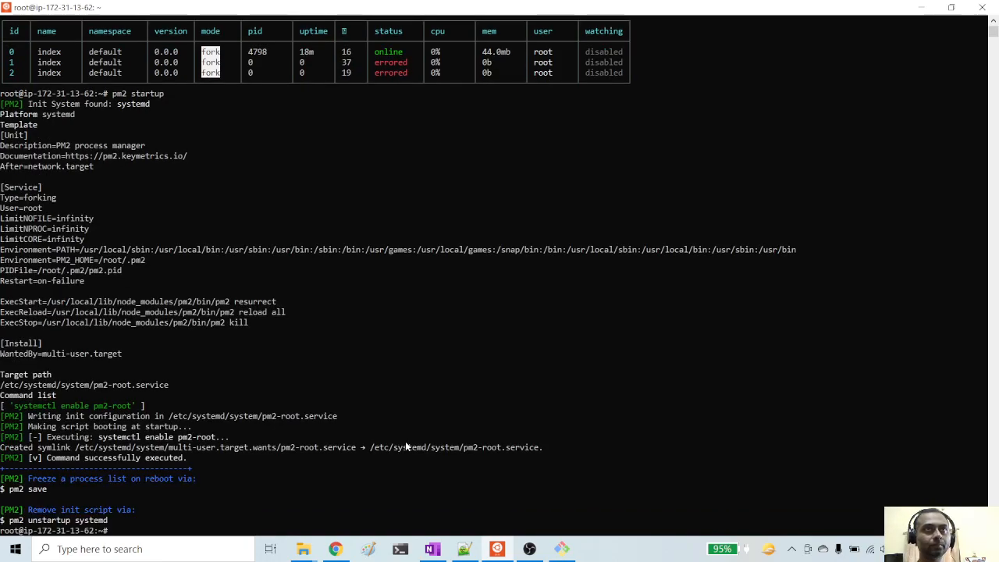
pyautogui.write('pm2 save')
pyautogui.press('Return')
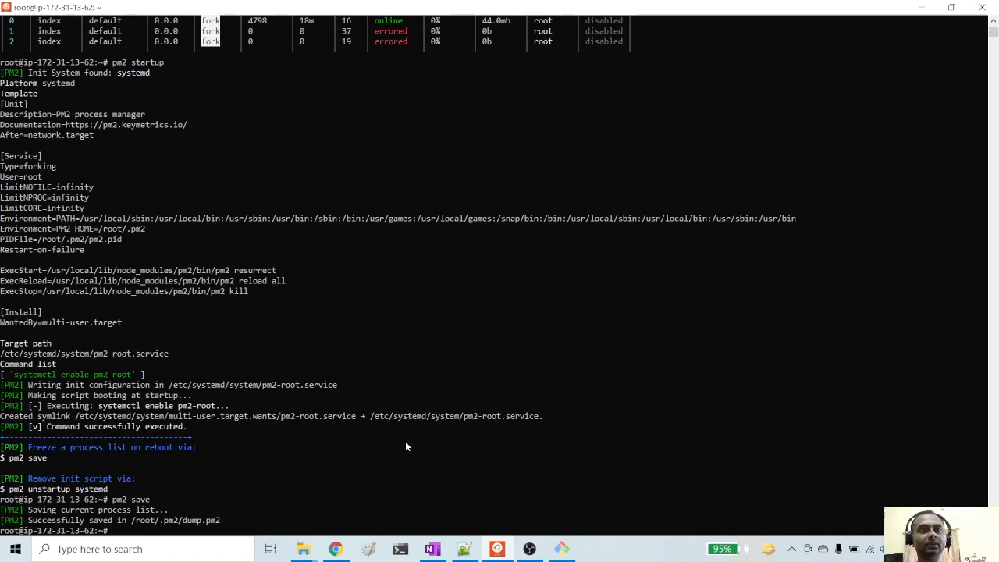
# Step: Exit the root shell back to the ubuntu user and clear the terminal
pyautogui.write('exit')
pyautogui.press('Return')
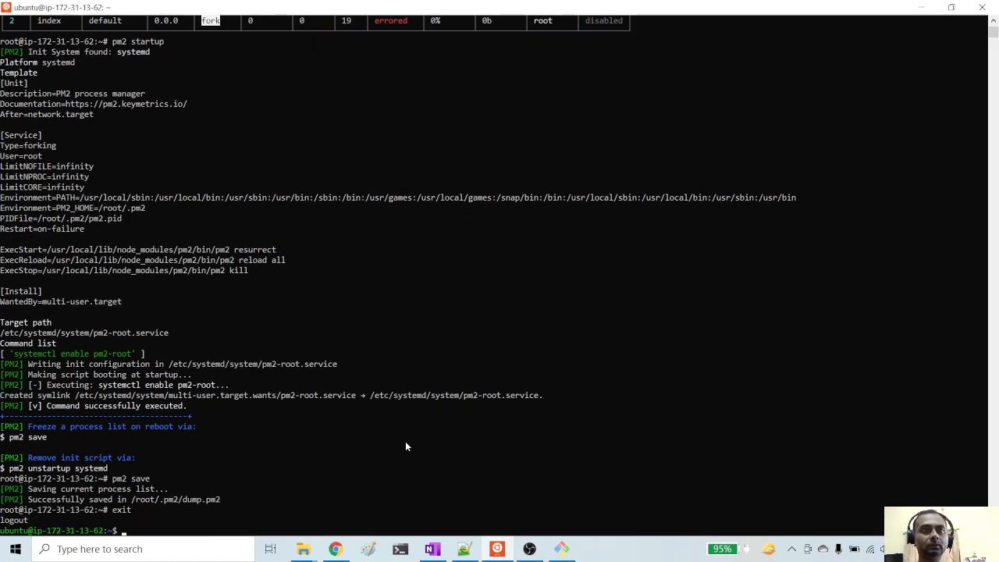
pyautogui.write('clear')
pyautogui.press('Return')
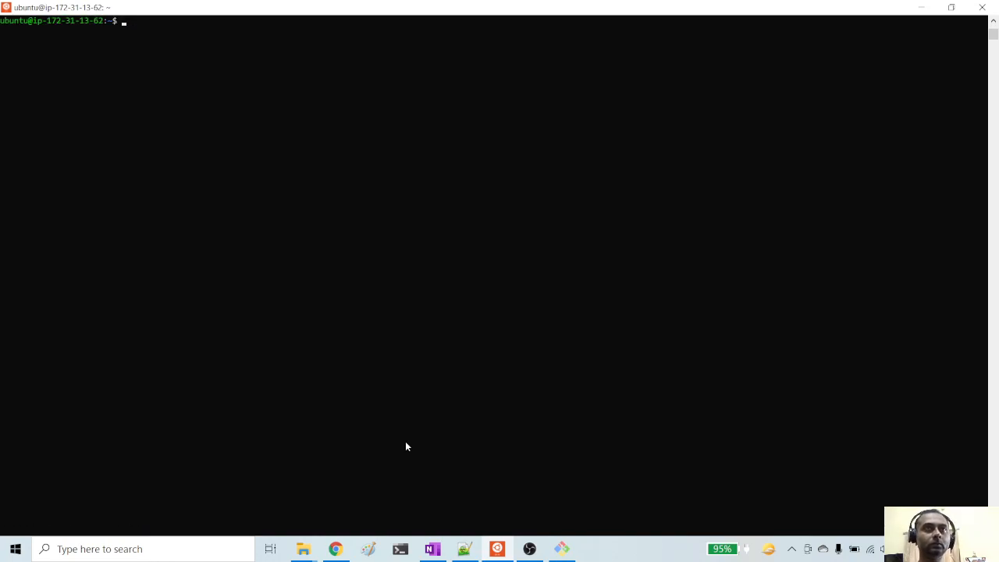
# Step: Recheck the app on localhost:3000 with curl as the ubuntu user, and clear the terminal
pyautogui.press('Up')
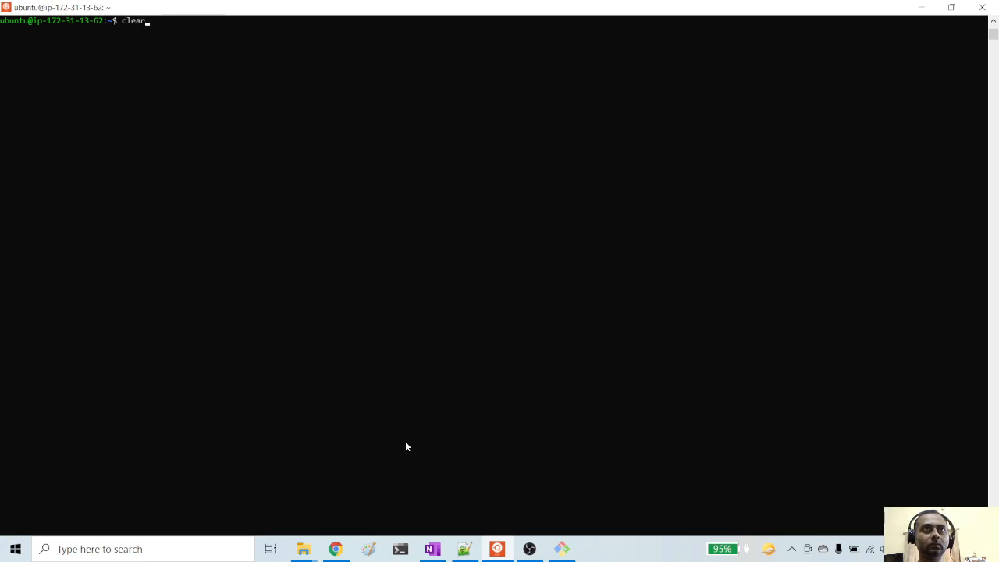
pyautogui.press('Up')
pyautogui.press('Return')
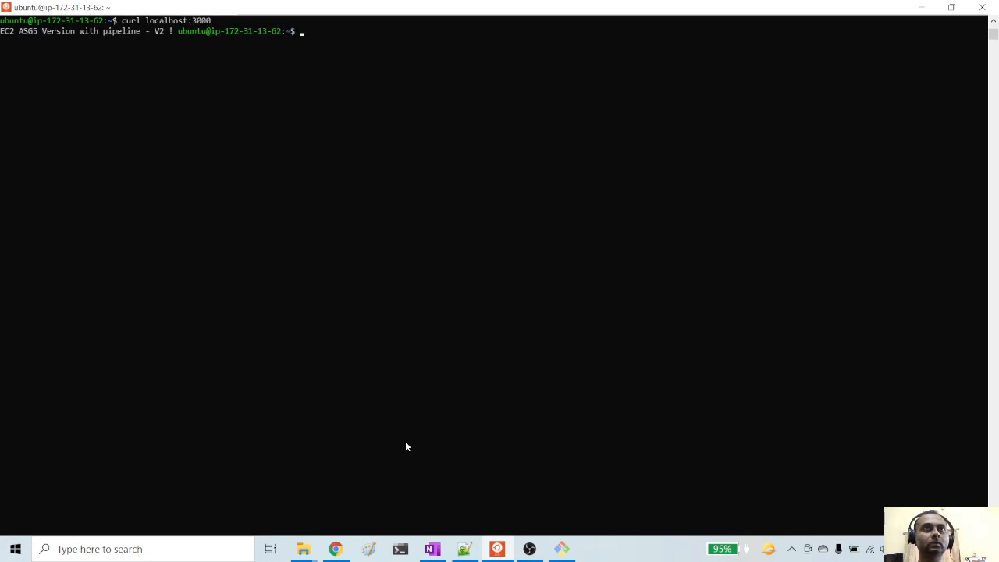
pyautogui.write('clear')
pyautogui.press('Return')
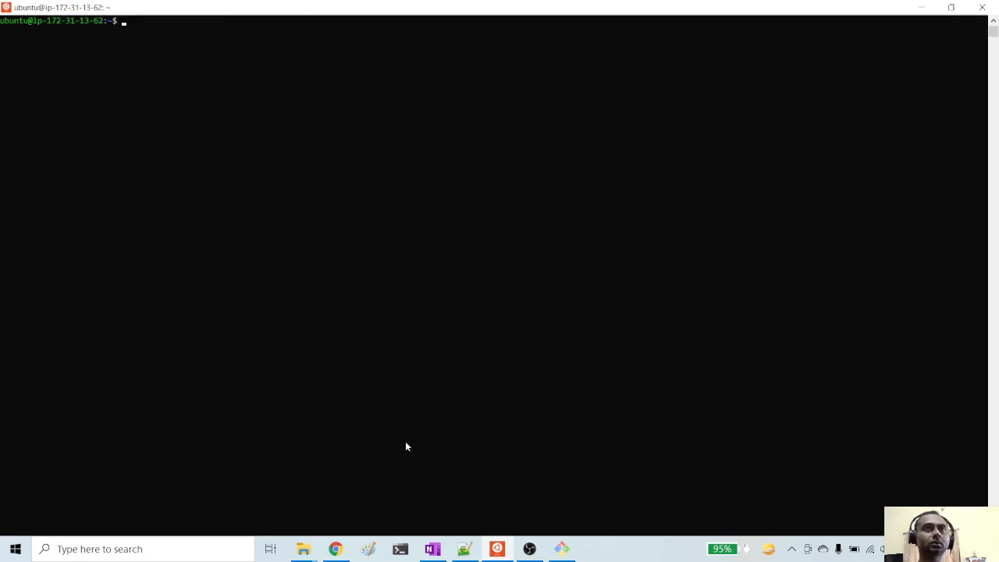
# Step: Switch to Chrome and show the list of running EC2 instances in the AWS console
pyautogui.click(336, 549)
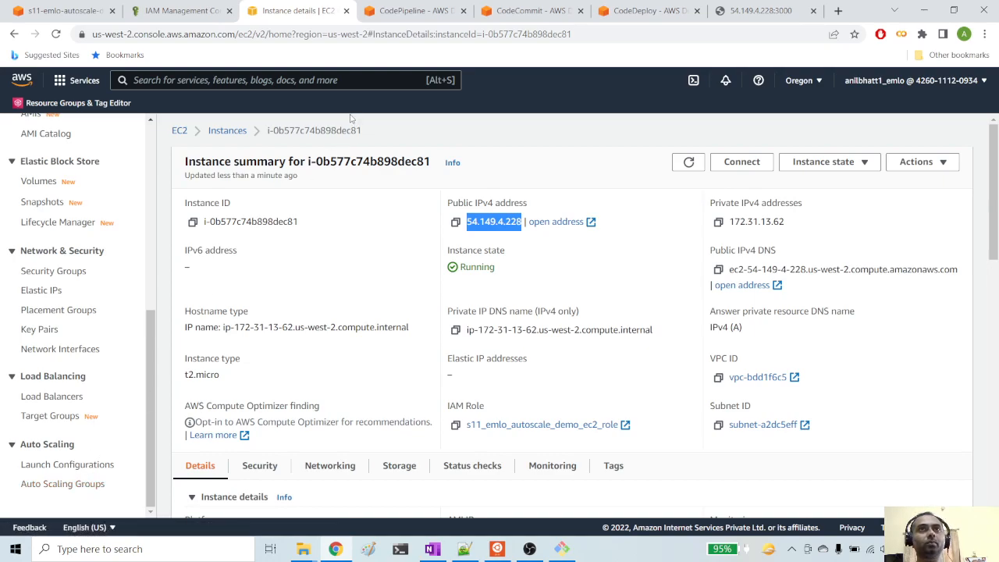
pyautogui.click(179, 133)
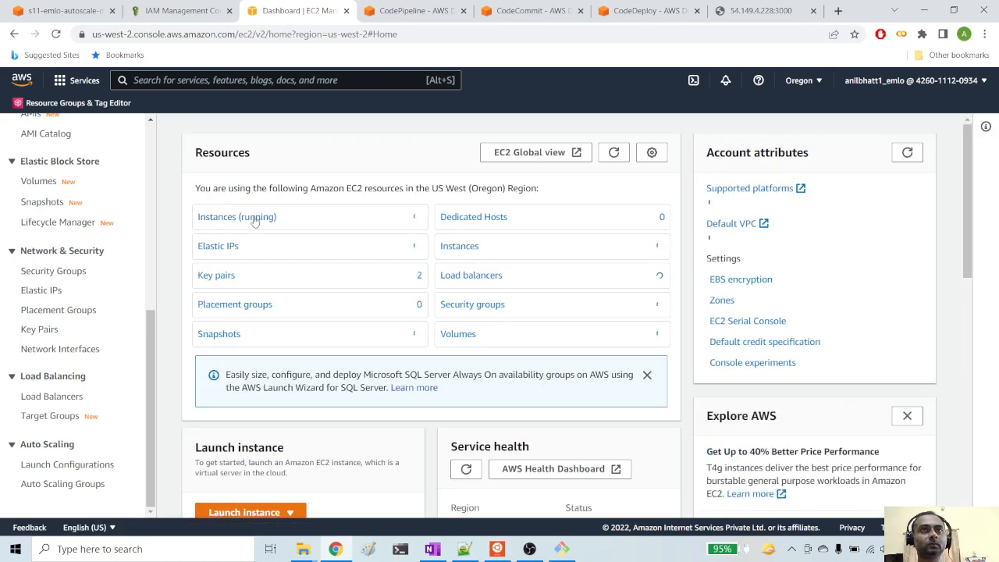
pyautogui.click(254, 219)
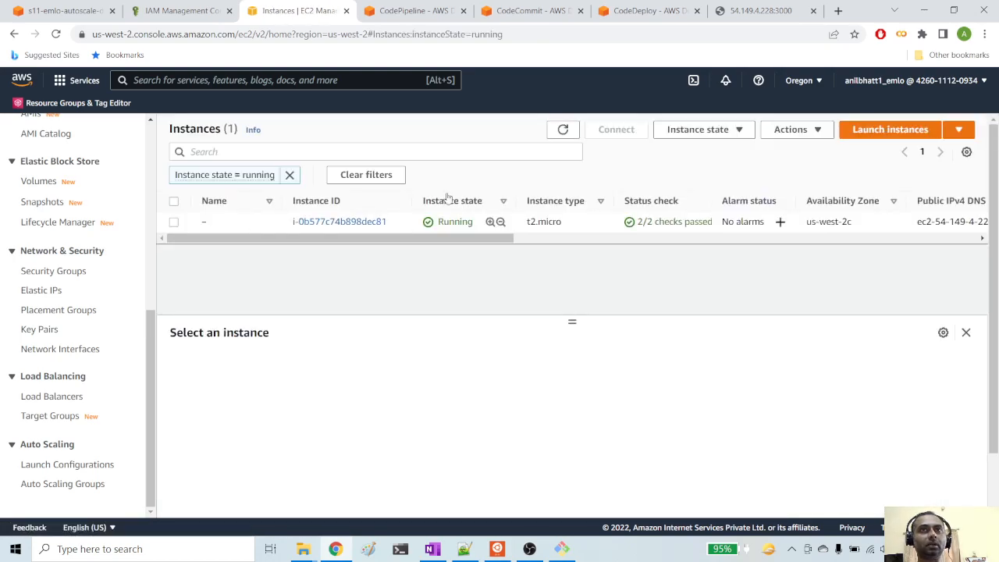
# Step: Open the EC2 Auto Scaling groups page in a new browser tab and switch to it
pyautogui.rightClick(75, 488)
pyautogui.click(125, 361)
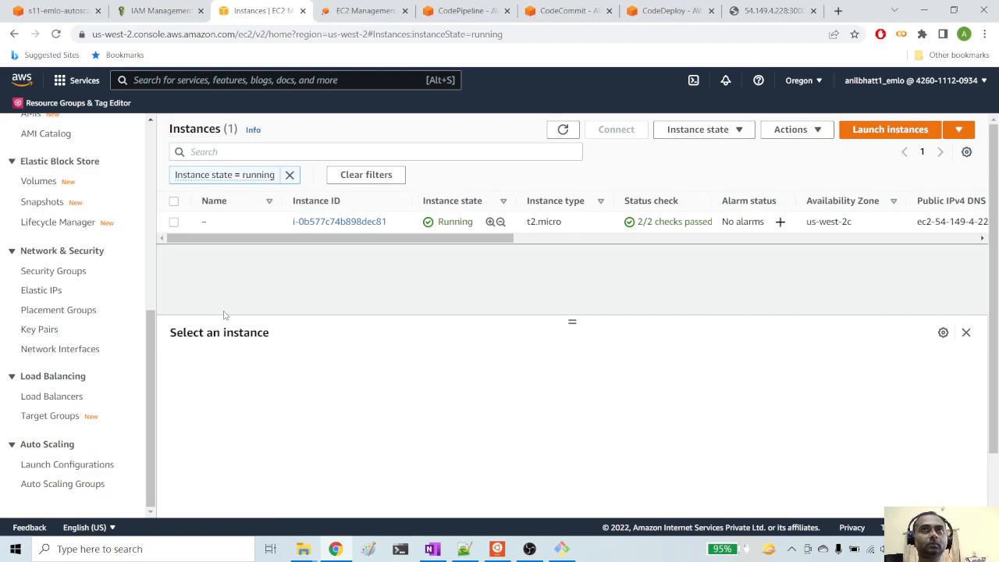
pyautogui.hotkey('ctrl', 'Tab')
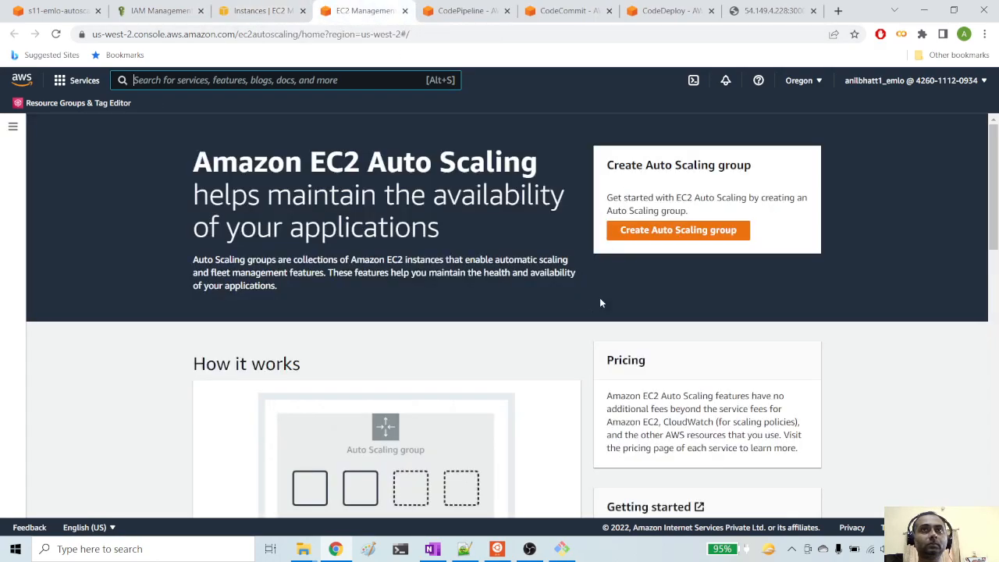
# Step: Start creating an Auto Scaling group and name it s11_autoscale_demo_asg
pyautogui.click(655, 231)
pyautogui.click(301, 315)
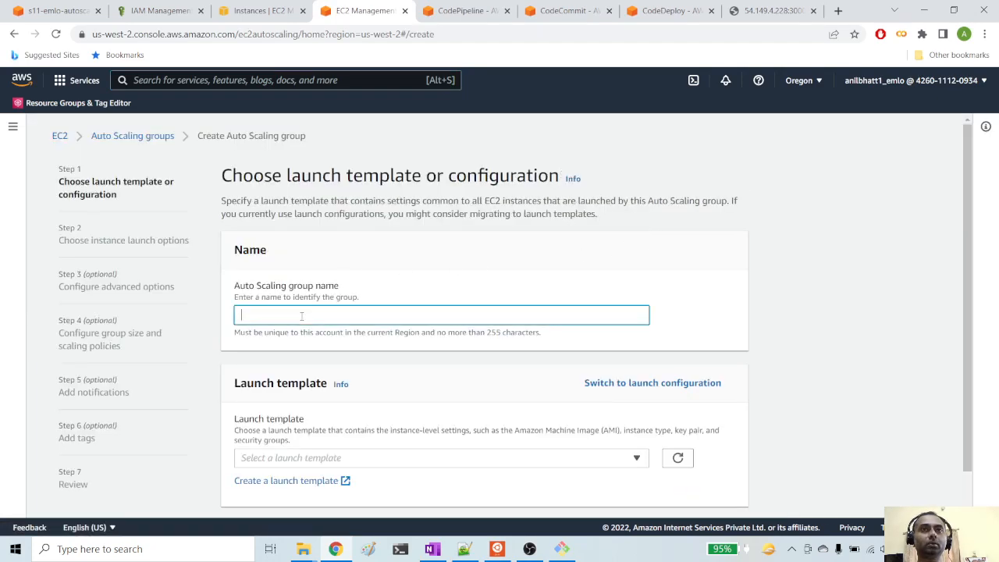
pyautogui.write('s11_a')
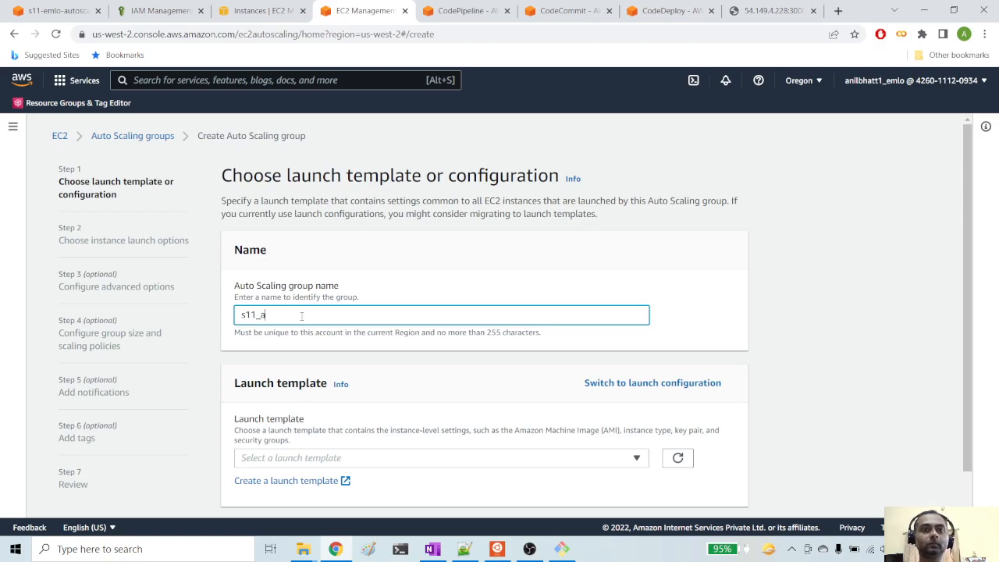
pyautogui.write('utoscale_demo_asg')
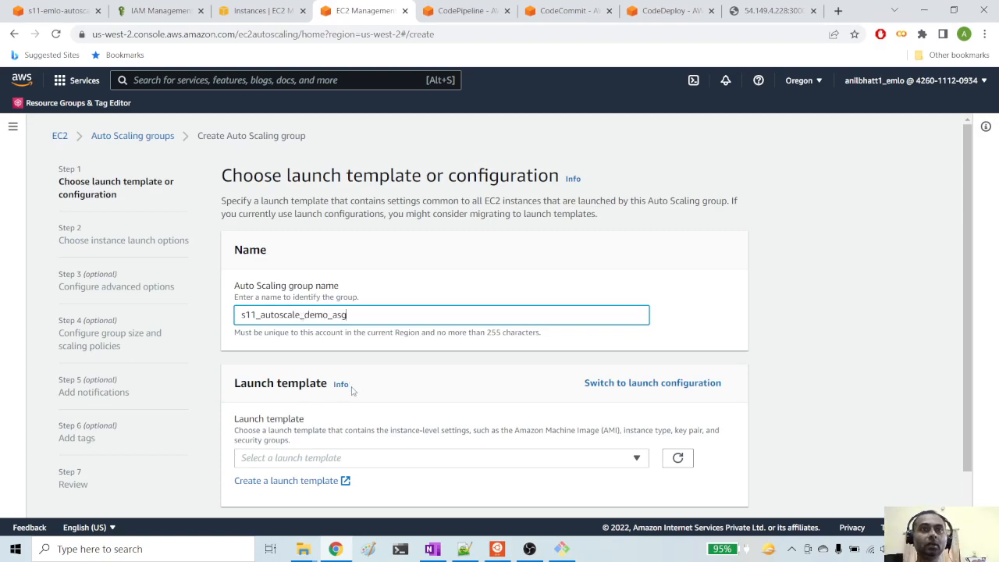
# Step: Base the Auto Scaling group on a launch configuration instead of a template, and open the launch configuration creation form in a new tab
pyautogui.scroll(-1, 381, 457)
pyautogui.scroll(1, 382, 457)
pyautogui.scroll(-1, 382, 457)
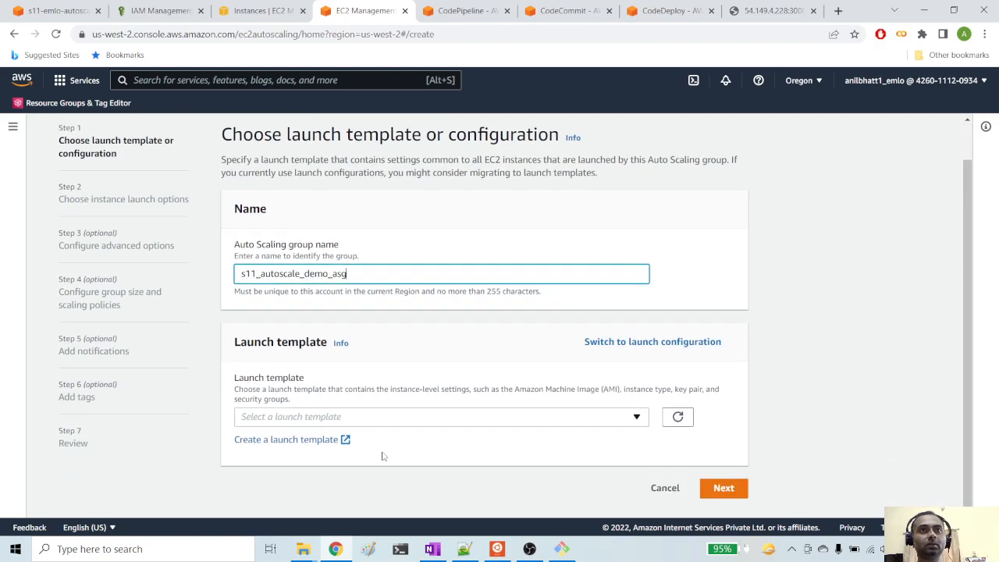
pyautogui.click(640, 343)
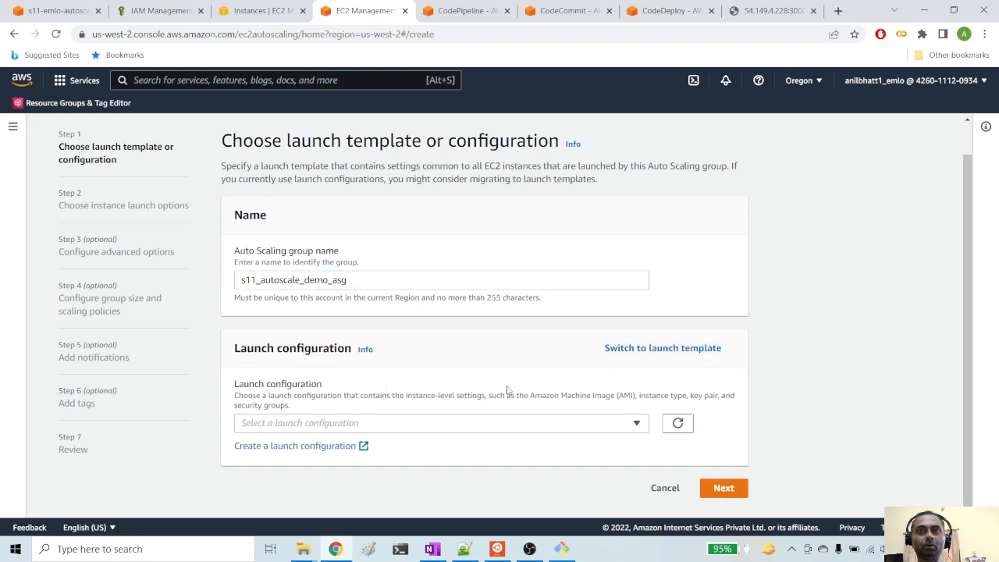
pyautogui.rightClick(315, 448)
pyautogui.click(383, 328)
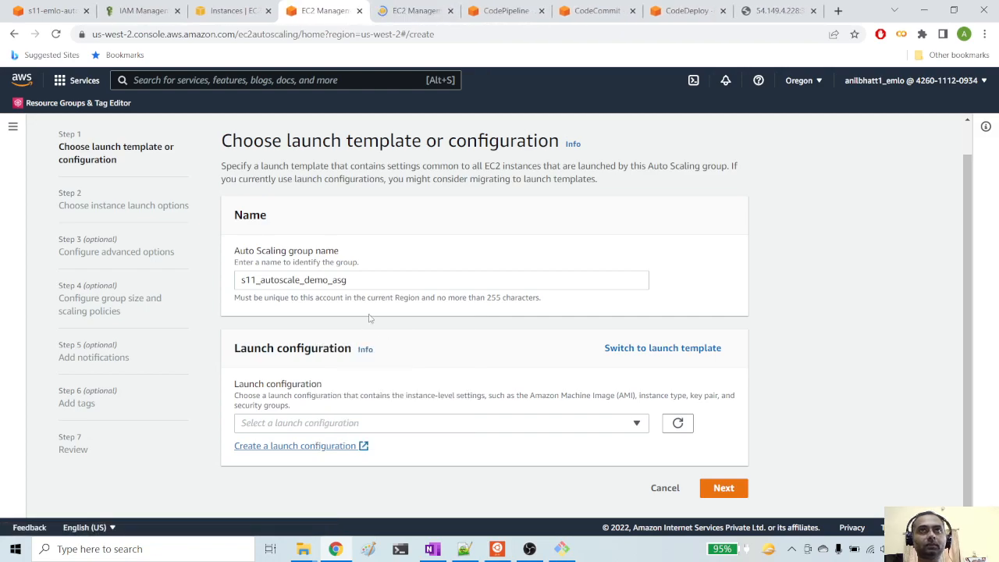
pyautogui.click(422, 12)
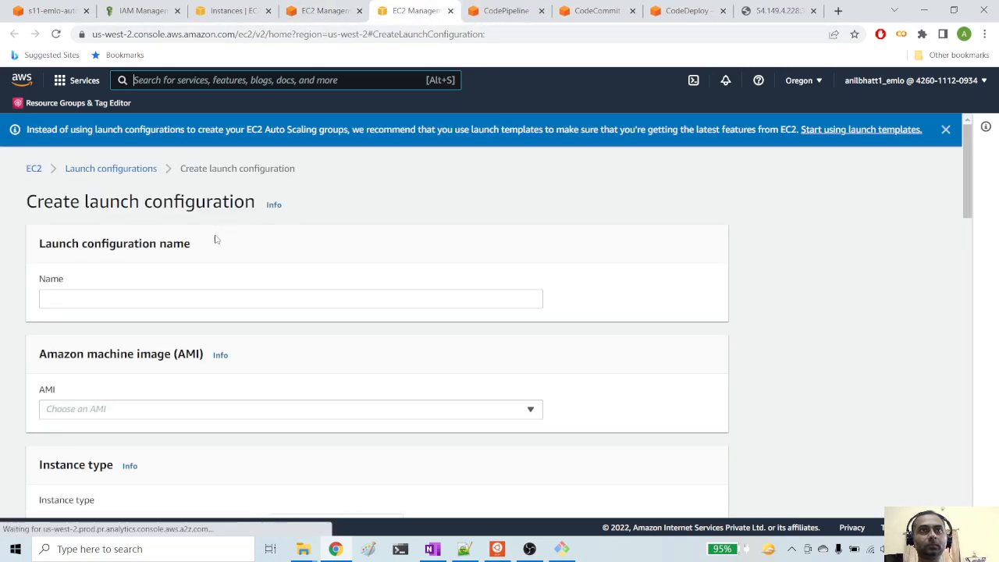
# Step: Name the launch configuration s11_autoscale_demo_config and view the available AMIs without choosing one
pyautogui.click(119, 298)
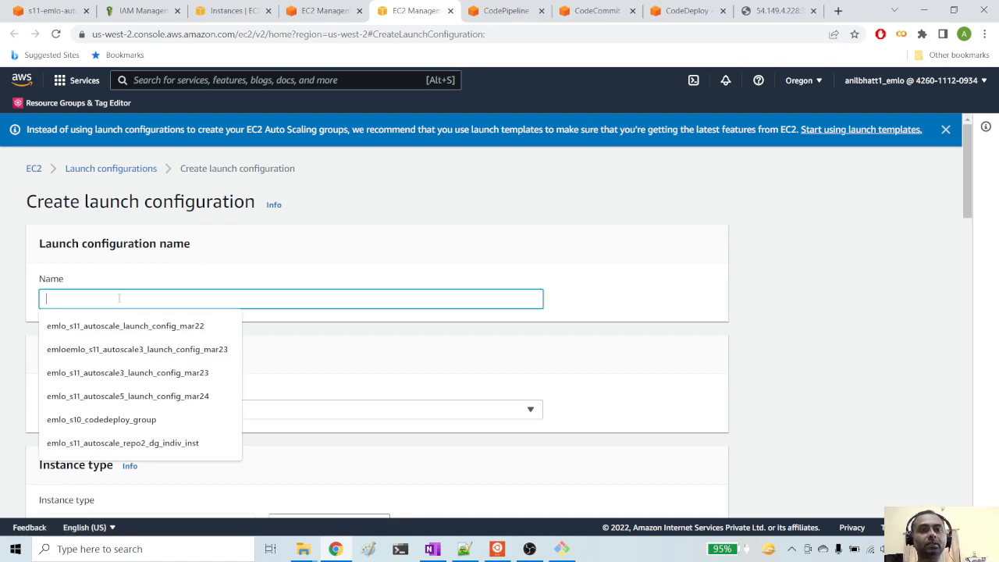
pyautogui.write('s11_')
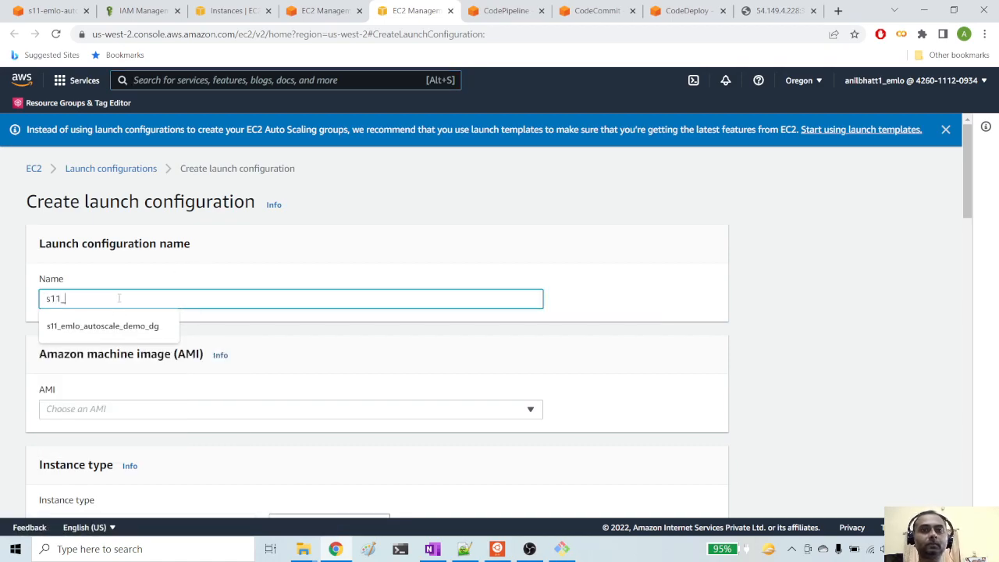
pyautogui.write('auto')
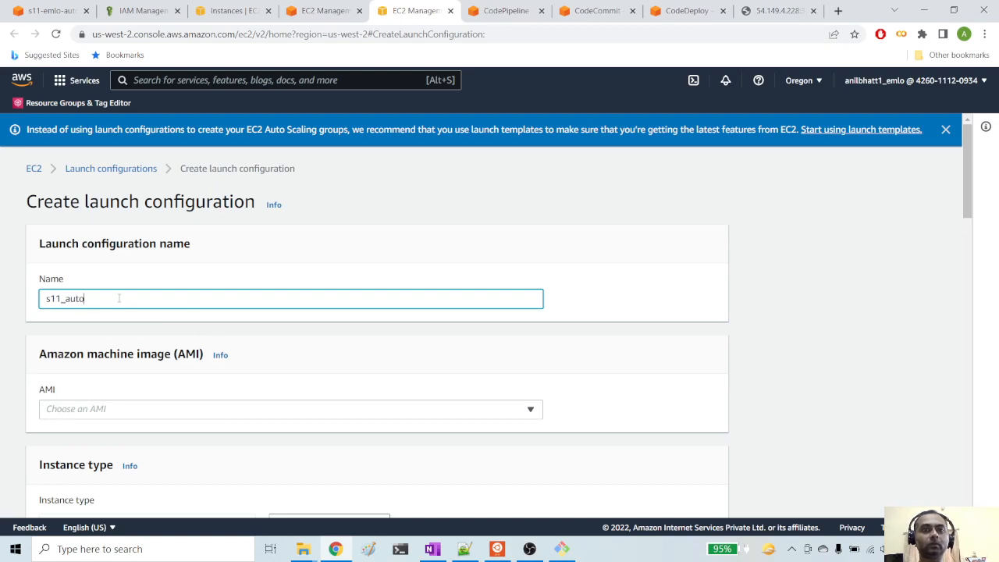
pyautogui.write('scale_demo')
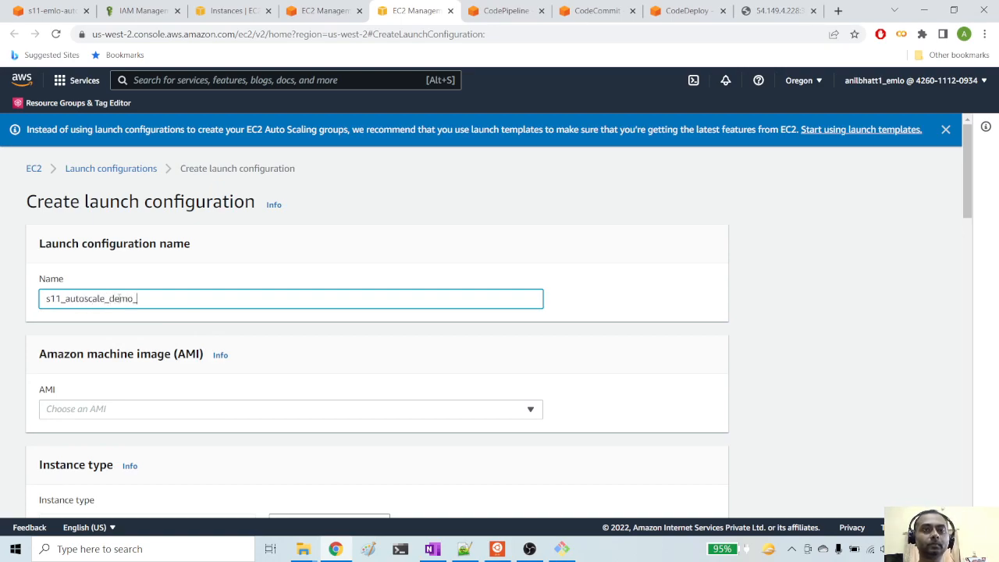
pyautogui.write('_config')
pyautogui.click(152, 409)
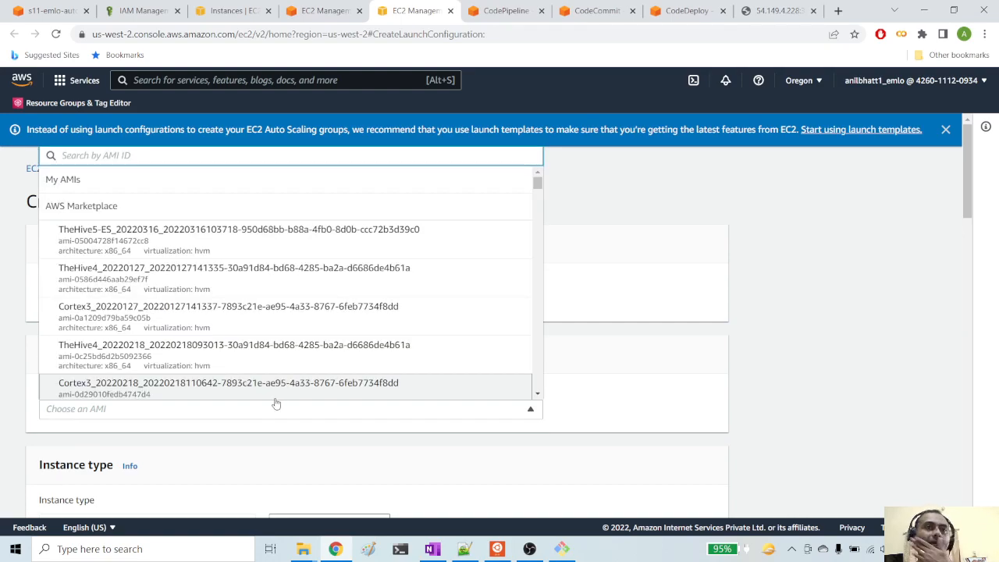
pyautogui.click(627, 345)
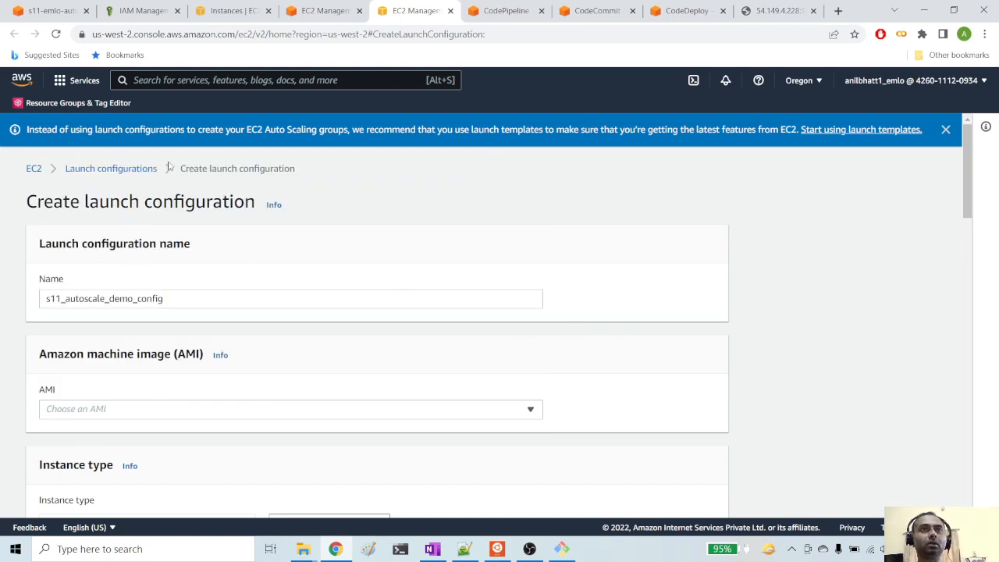
# Step: Switch to the EC2 Instances page and start creating an image from the running t2.micro instance
pyautogui.click(235, 10)
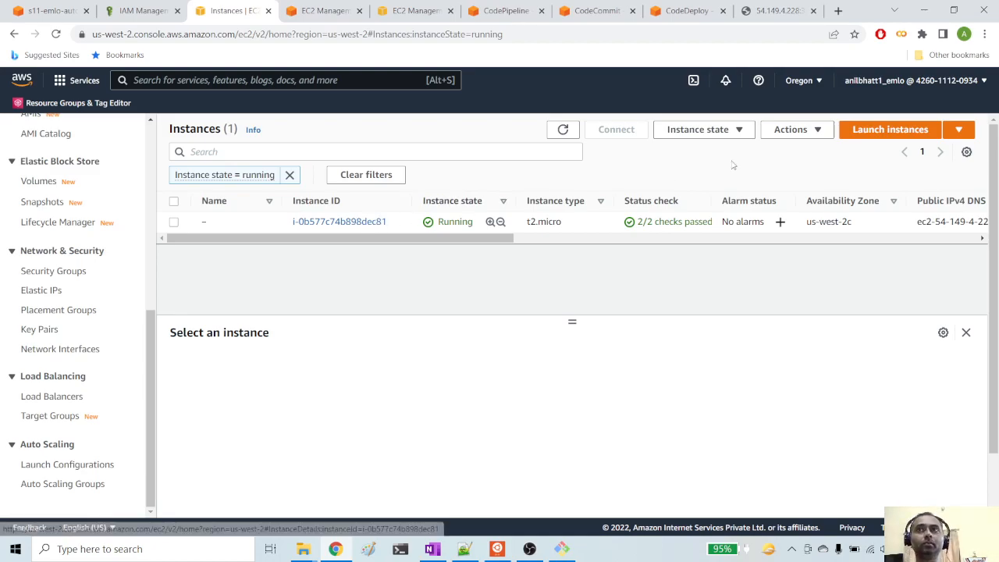
pyautogui.click(959, 129)
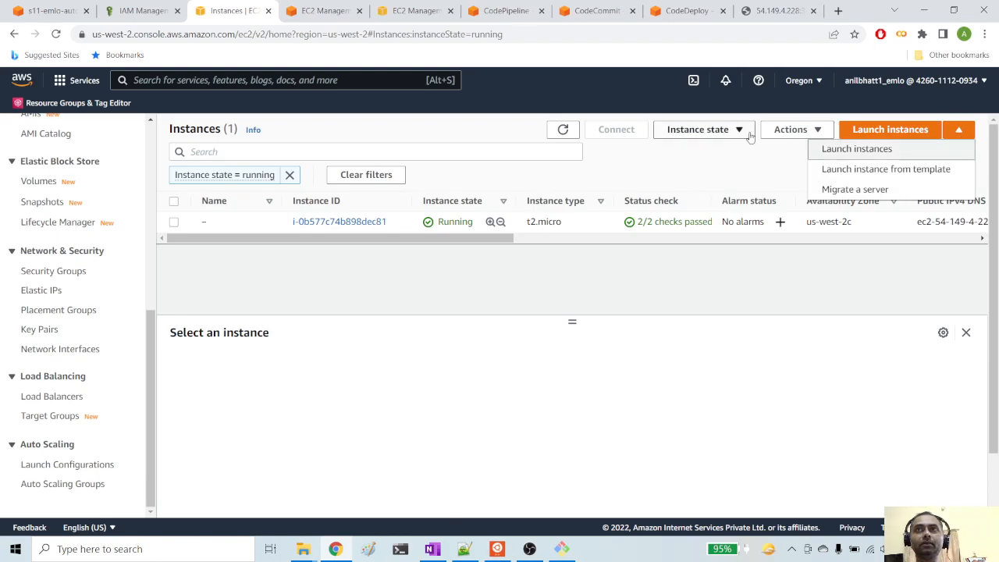
pyautogui.click(813, 131)
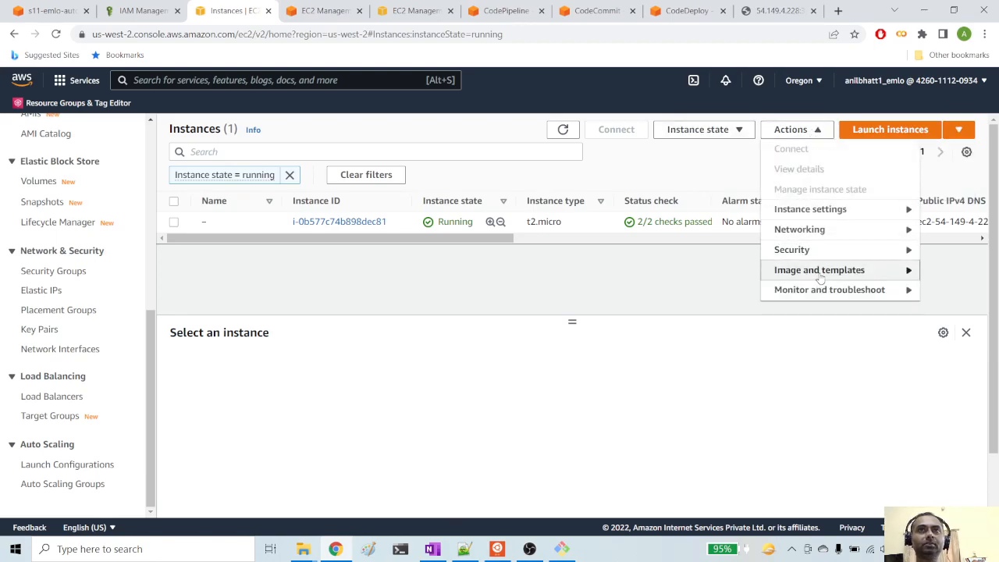
pyautogui.moveTo(821, 278)
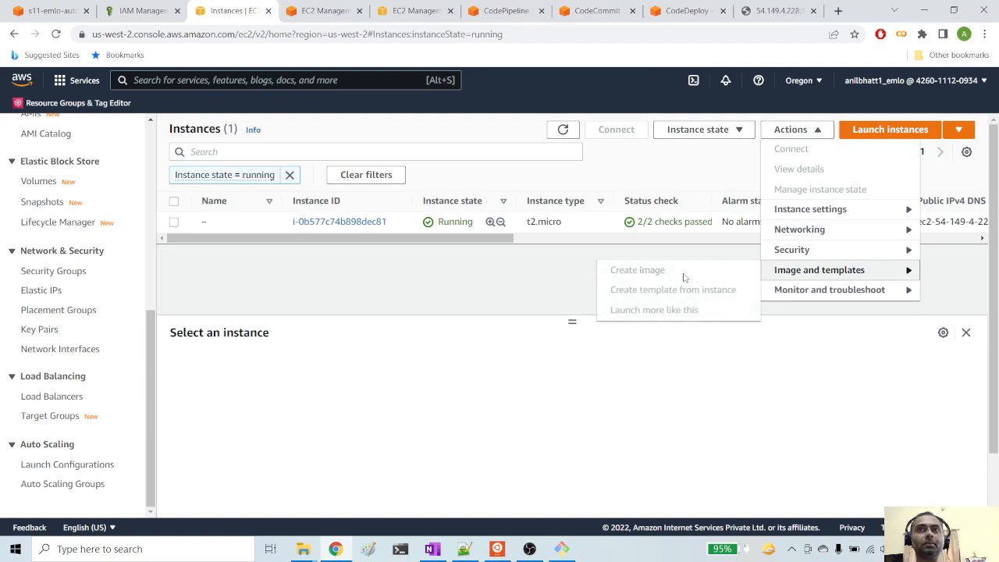
pyautogui.click(174, 224)
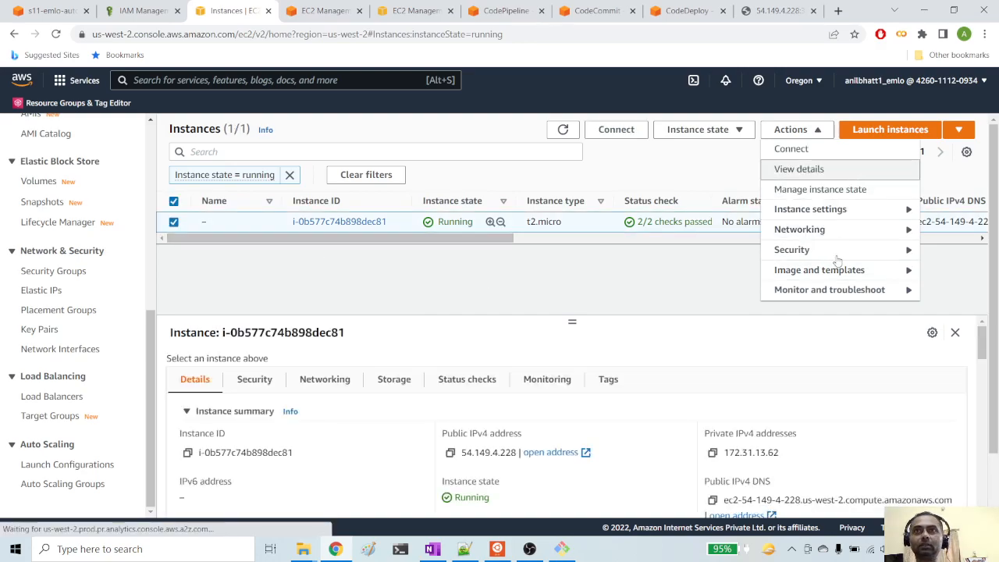
pyautogui.moveTo(837, 270)
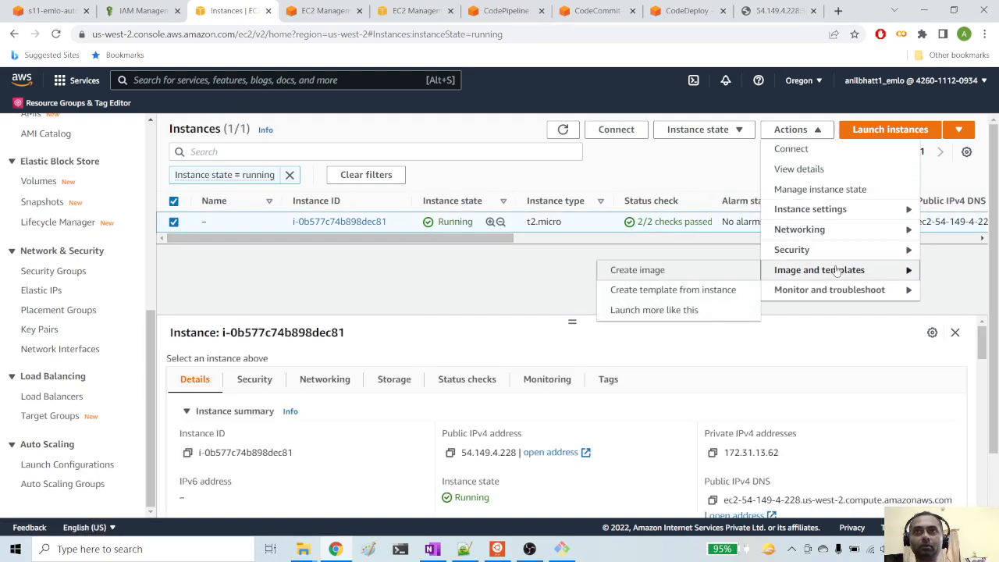
pyautogui.click(662, 273)
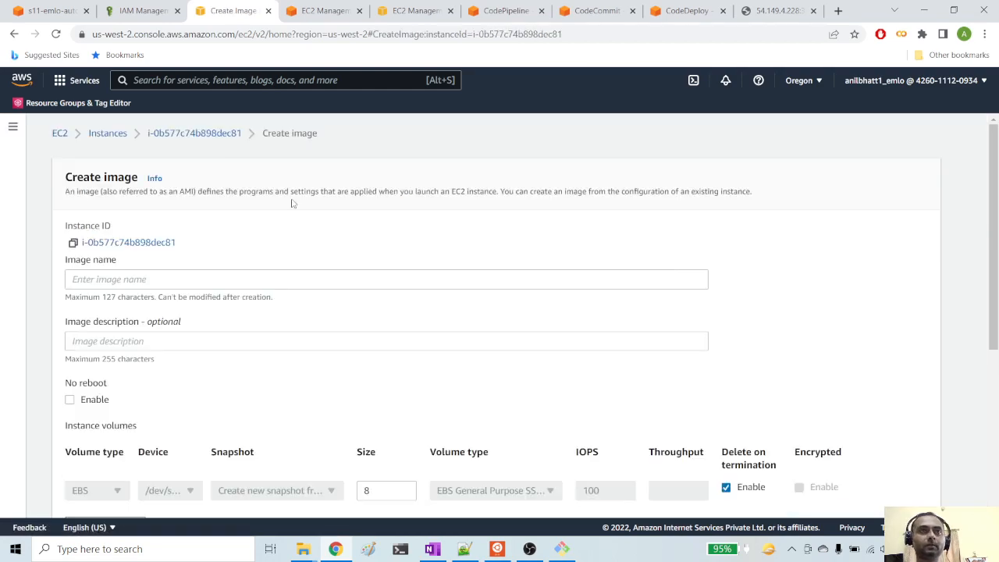
# Step: Name the image s11_autoscale_demo_ami and create it with the default volume and tag settings
pyautogui.click(108, 279)
pyautogui.write('s11_a')
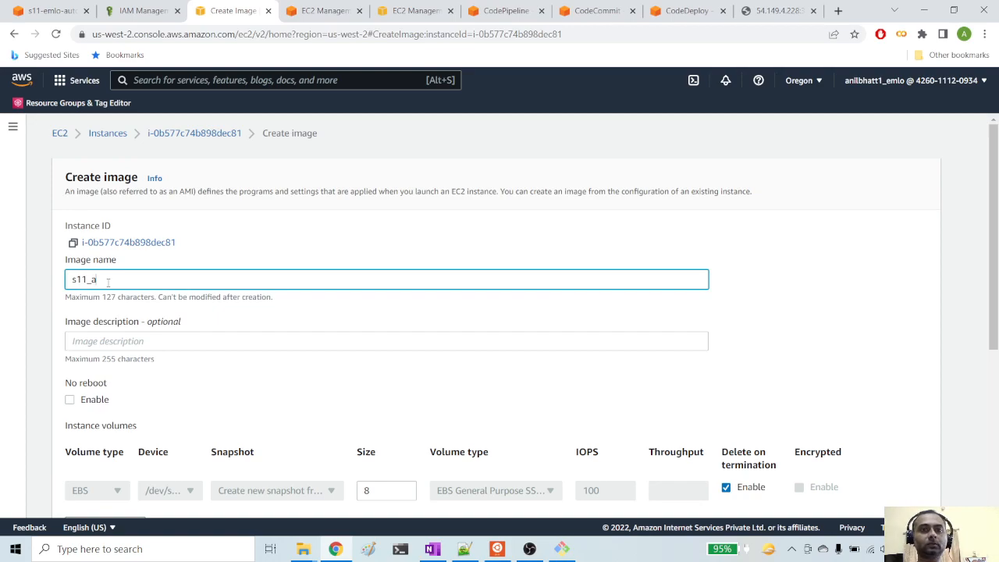
pyautogui.write('utocal')
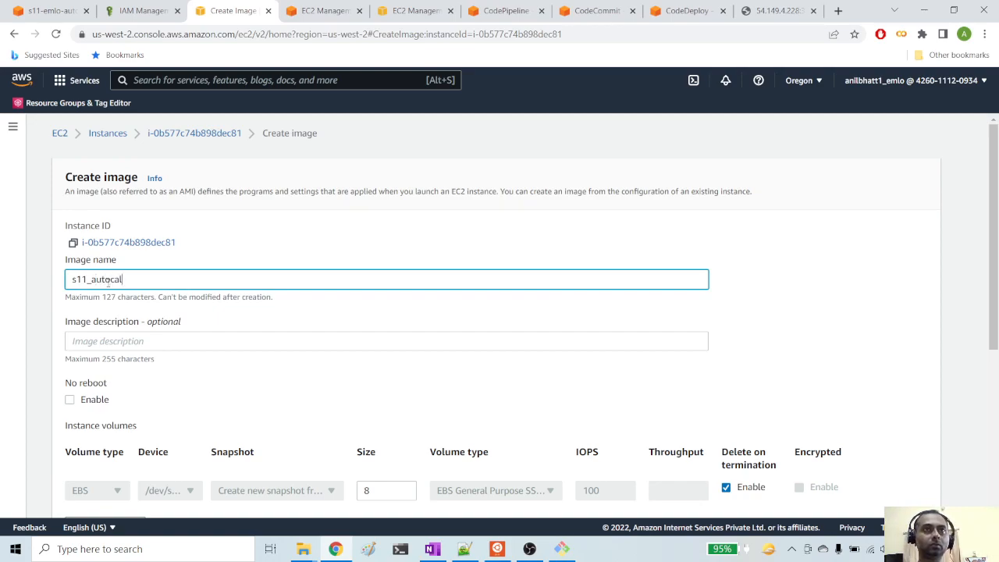
pyautogui.write('cale_demo_ami')
pyautogui.scroll(-2, 131, 379)
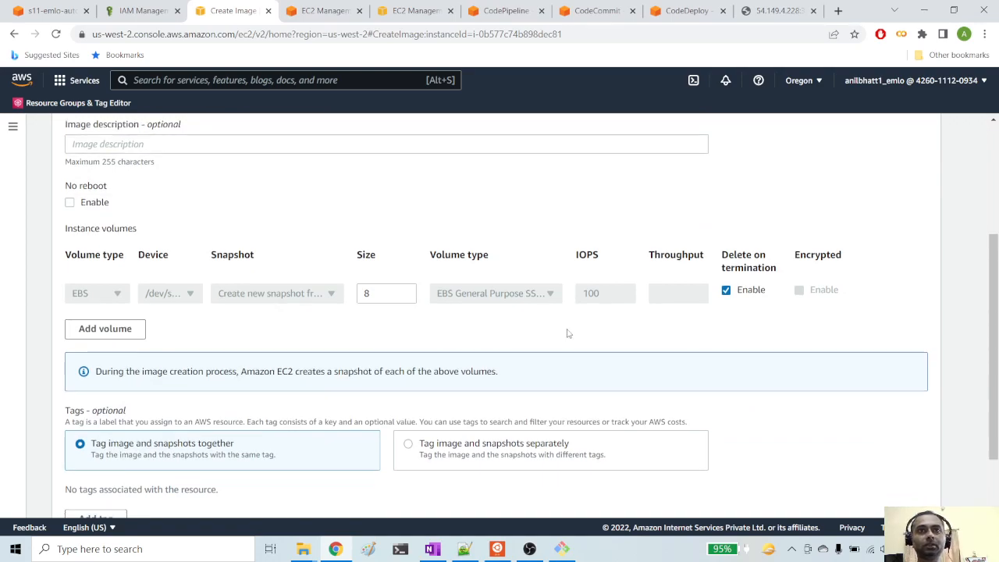
pyautogui.scroll(-1, 570, 334)
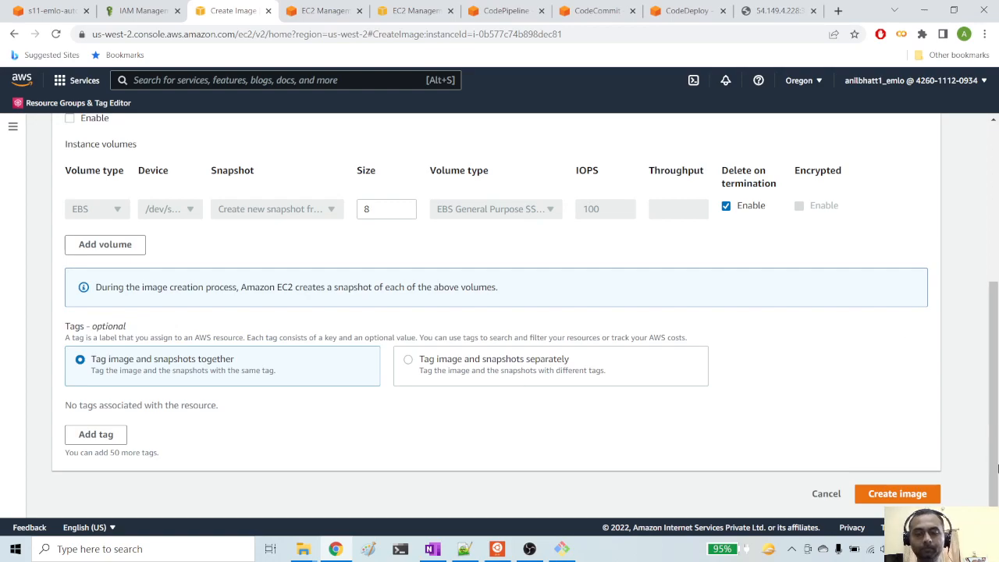
pyautogui.click(908, 495)
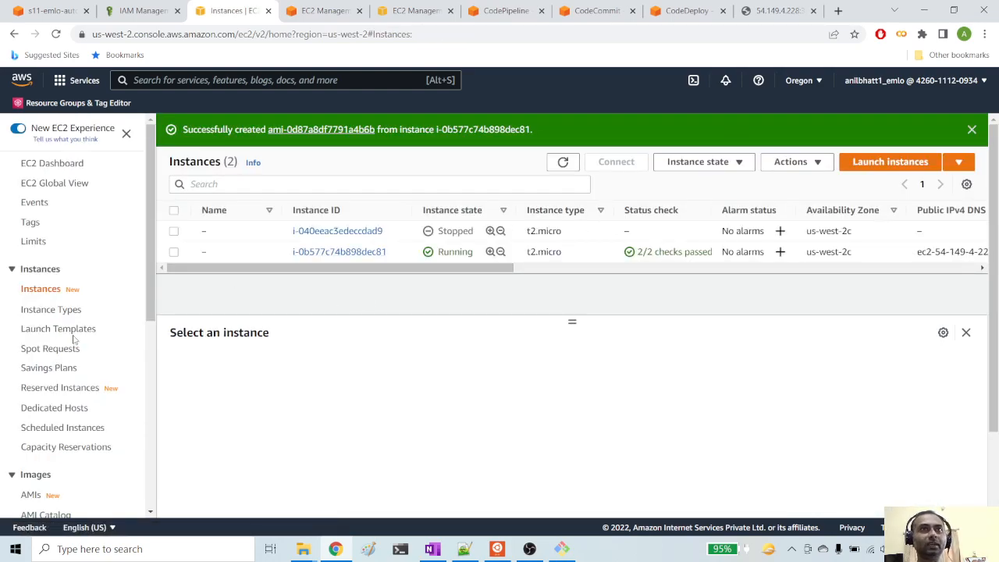
# Step: Open the AMIs page in a new browser tab and check the entry for s11_autoscale_demo_ami
pyautogui.scroll(-1, 49, 481)
pyautogui.scroll(-3, 48, 484)
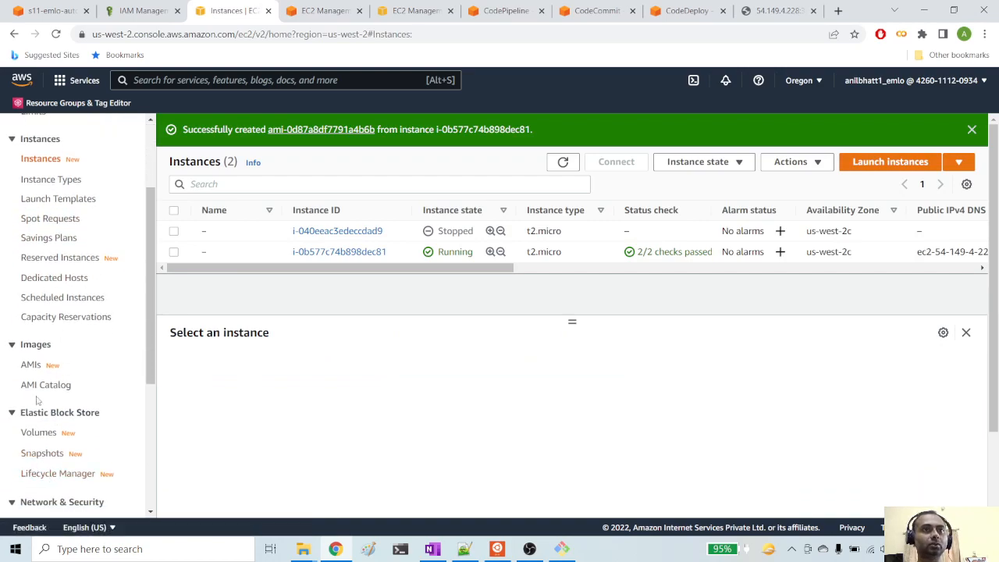
pyautogui.rightClick(29, 366)
pyautogui.click(95, 375)
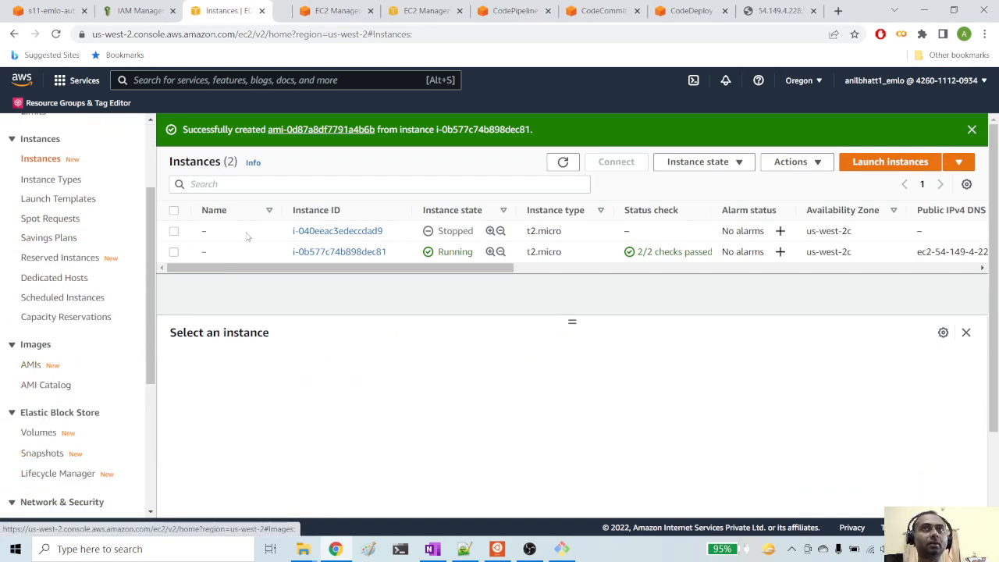
pyautogui.click(294, 11)
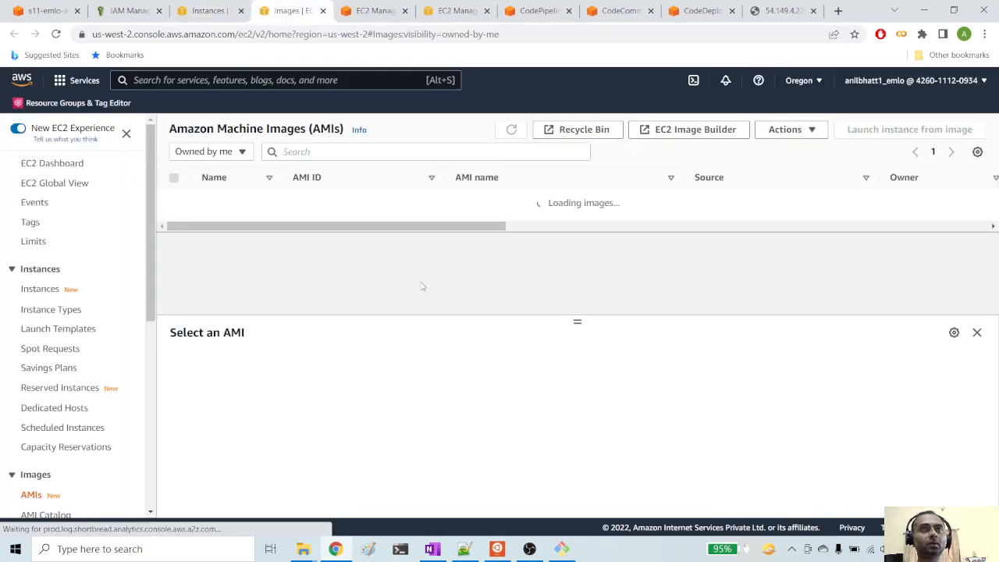
pyautogui.moveTo(578, 200); pyautogui.dragTo(453, 198)
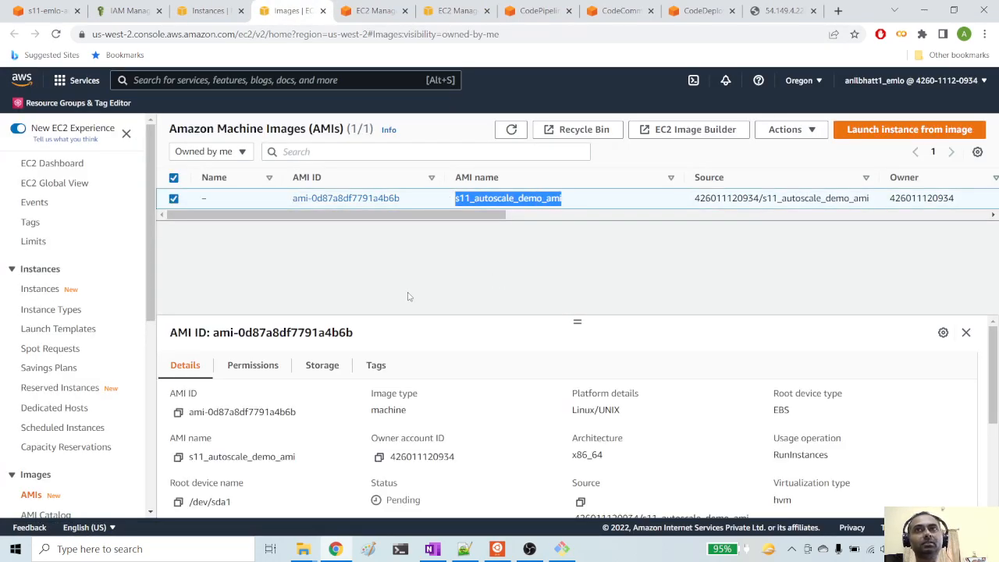
pyautogui.click(545, 297)
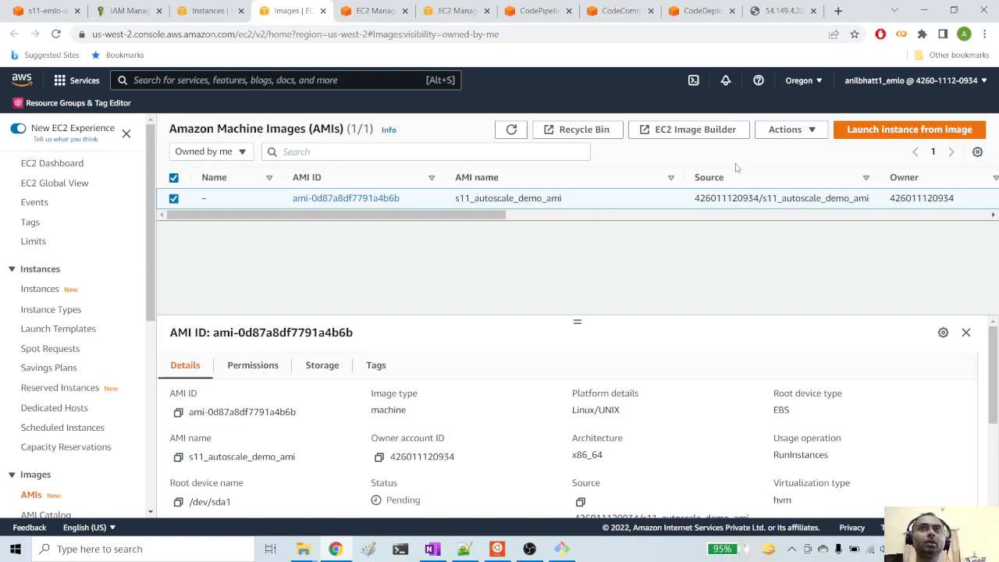
# Step: Return to the launch configuration form and look for the new image in its AMI list
pyautogui.click(392, 17)
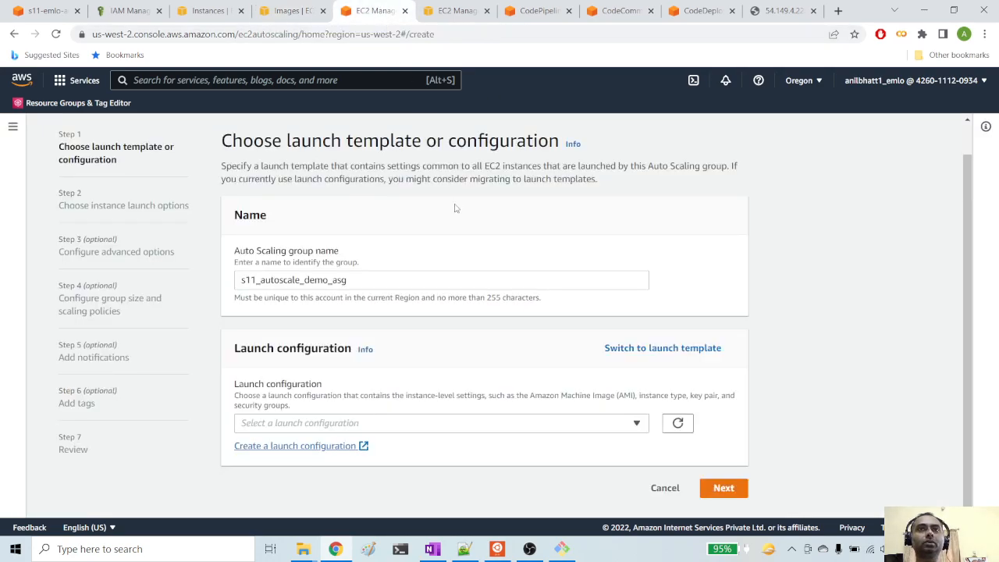
pyautogui.click(321, 451)
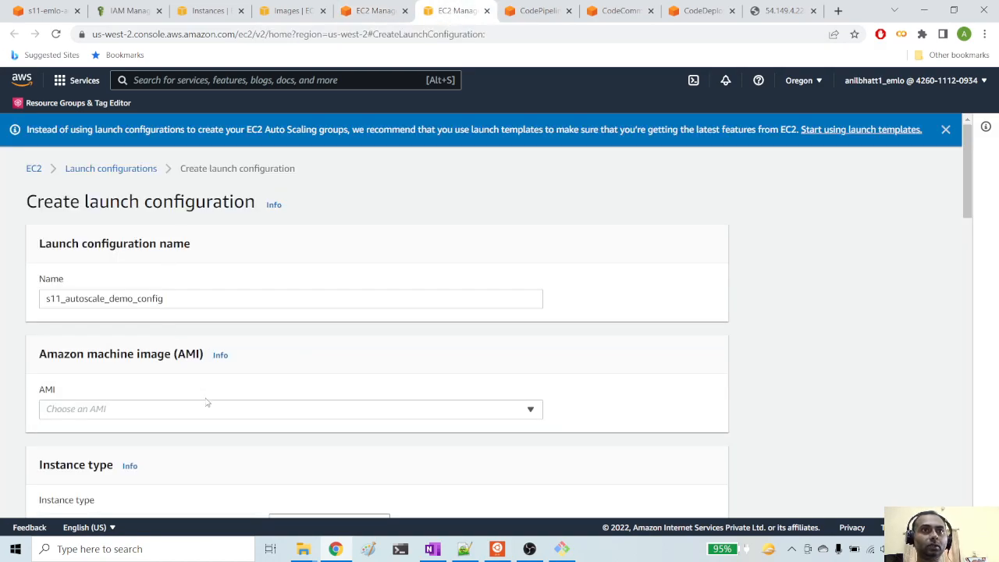
pyautogui.click(207, 412)
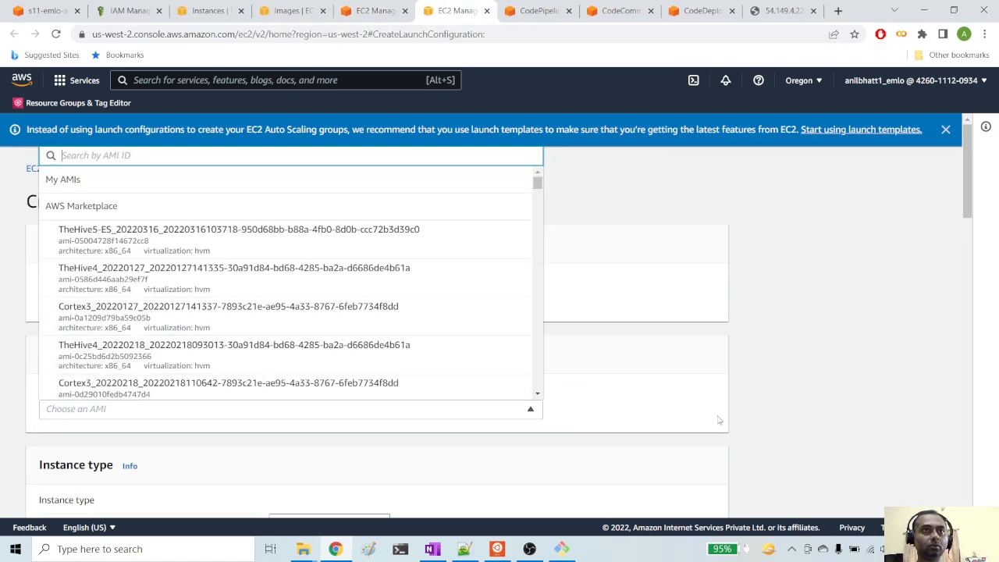
pyautogui.moveTo(822, 437); pyautogui.dragTo(766, 426)
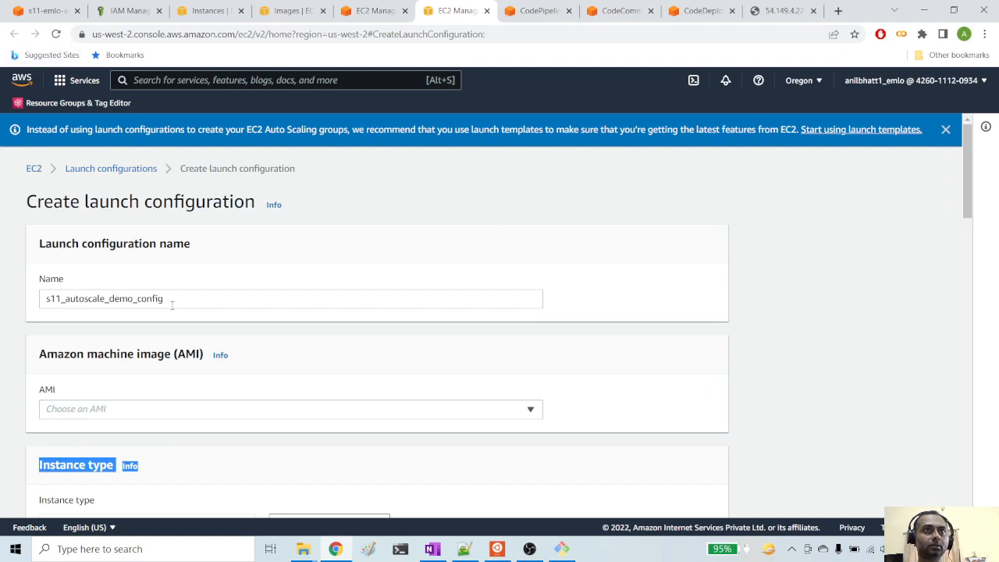
# Step: Copy the configuration name, reload the form, re-enter s11_autoscale_demo_config as the name and choose s11_autoscale_demo_ami as the AMI
pyautogui.moveTo(167, 299); pyautogui.dragTo(11, 311)
pyautogui.hotkey('ctrl', 'c')
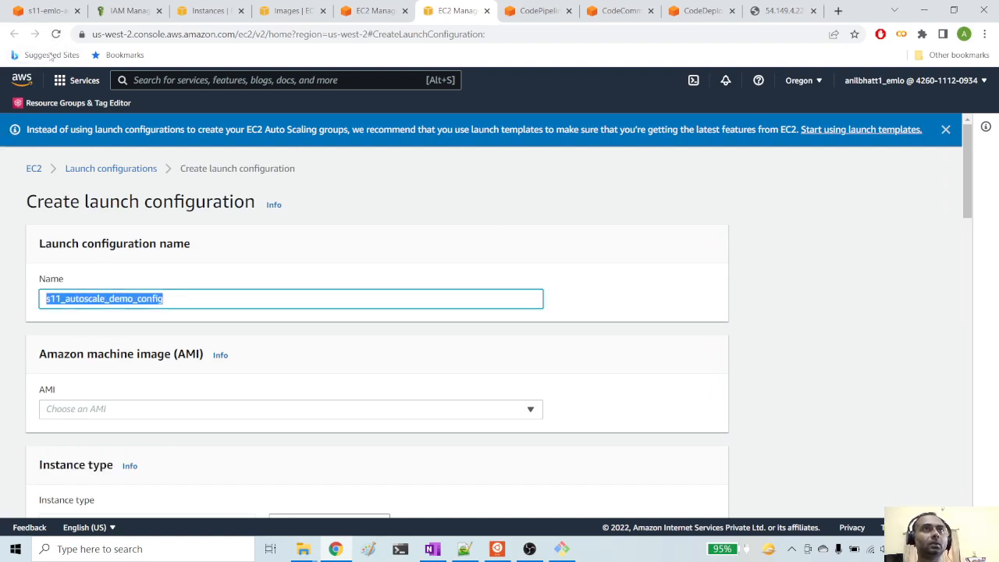
pyautogui.click(57, 33)
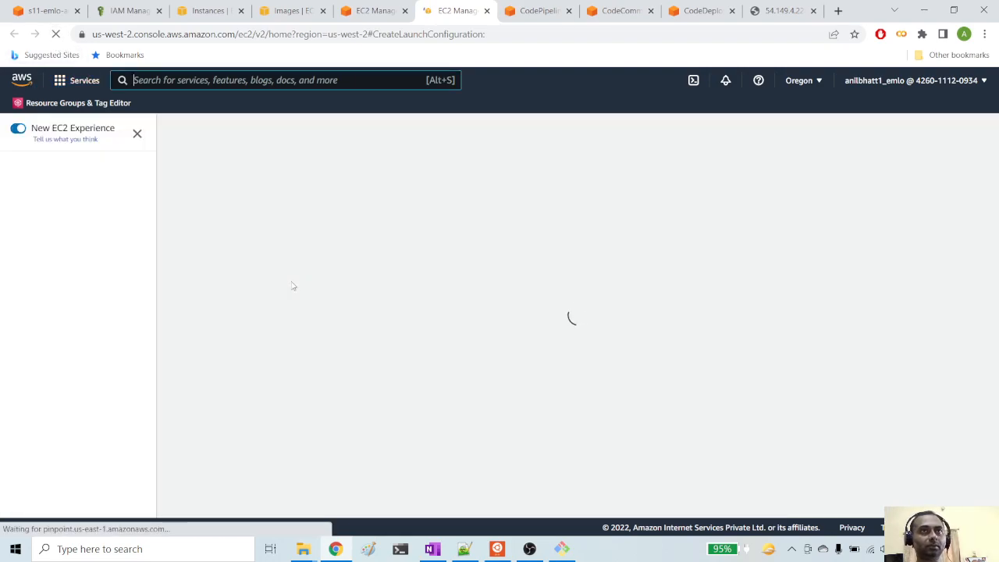
pyautogui.click(183, 302)
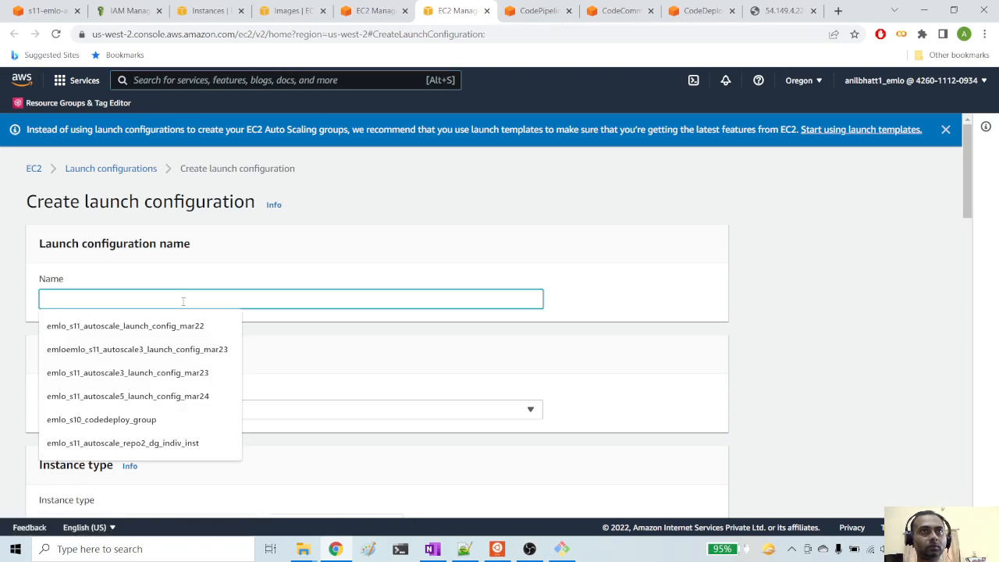
pyautogui.hotkey('ctrl', 'v')
pyautogui.click(228, 417)
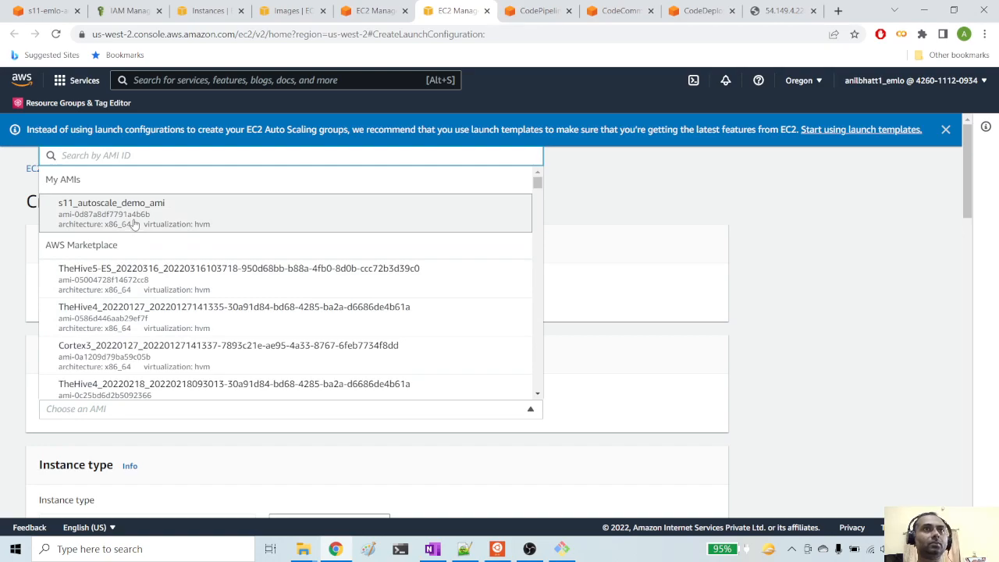
pyautogui.click(116, 212)
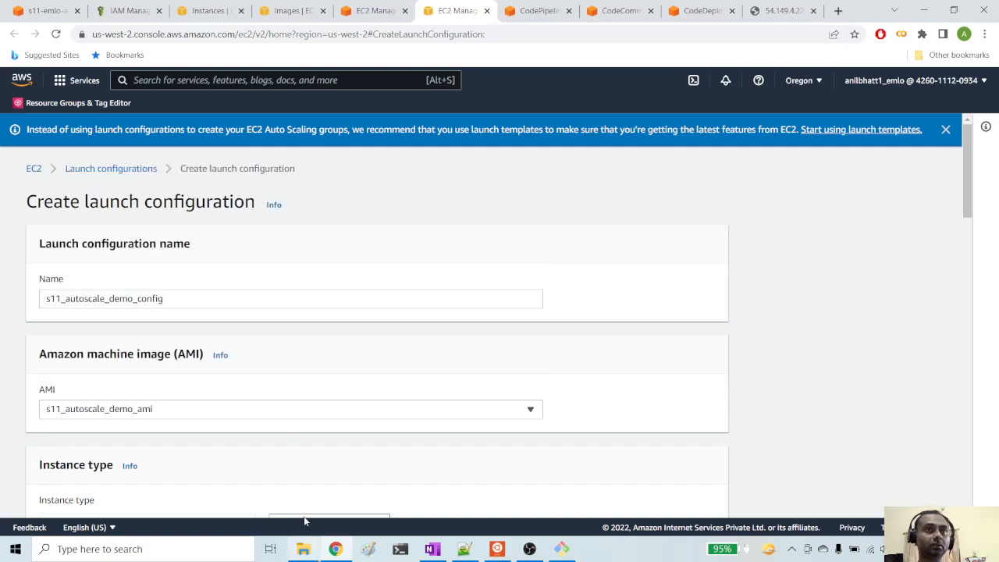
# Step: Filter the instance types by t2 and choose t2.micro for the launch configuration
pyautogui.scroll(-2, 293, 445)
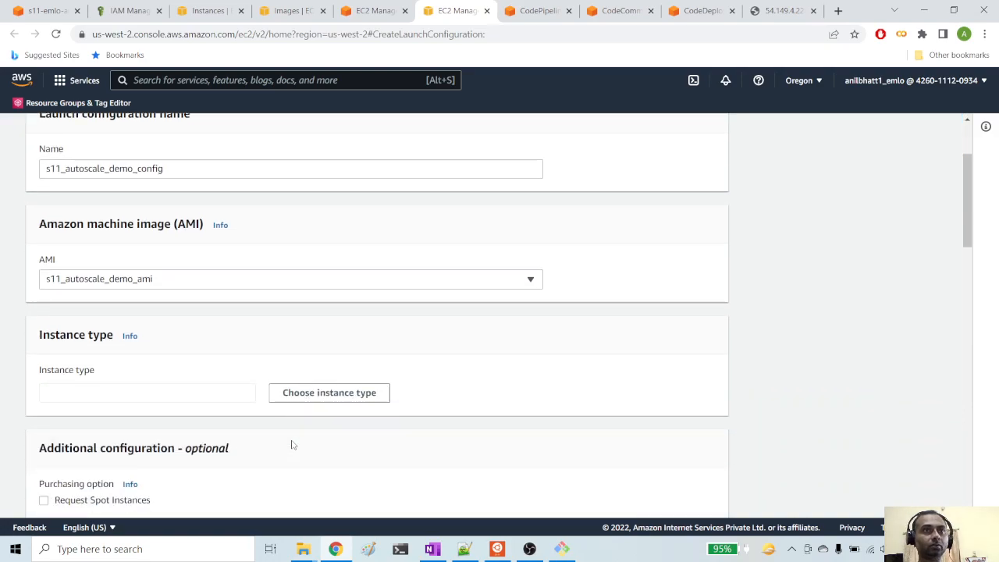
pyautogui.click(311, 398)
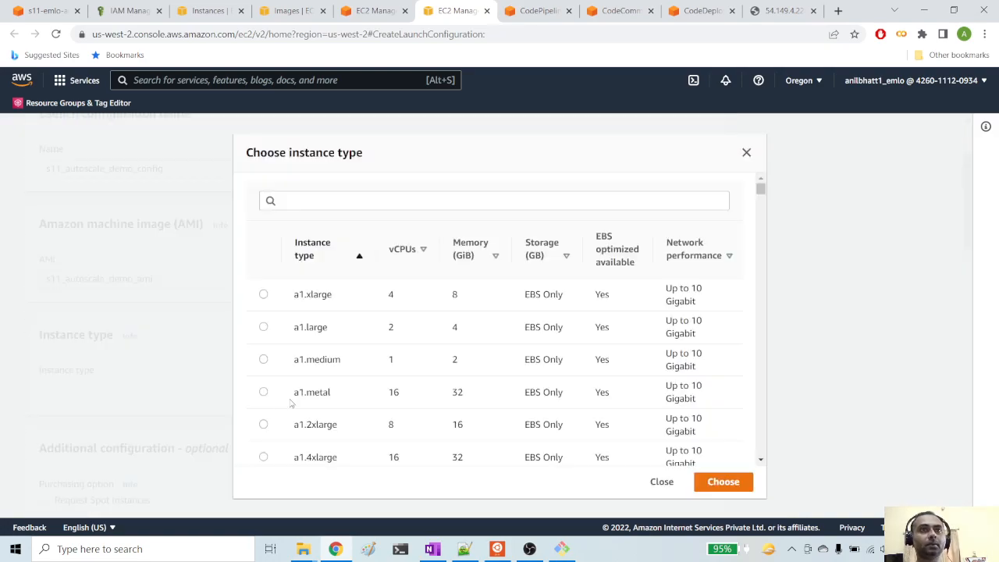
pyautogui.click(317, 199)
pyautogui.write('t2')
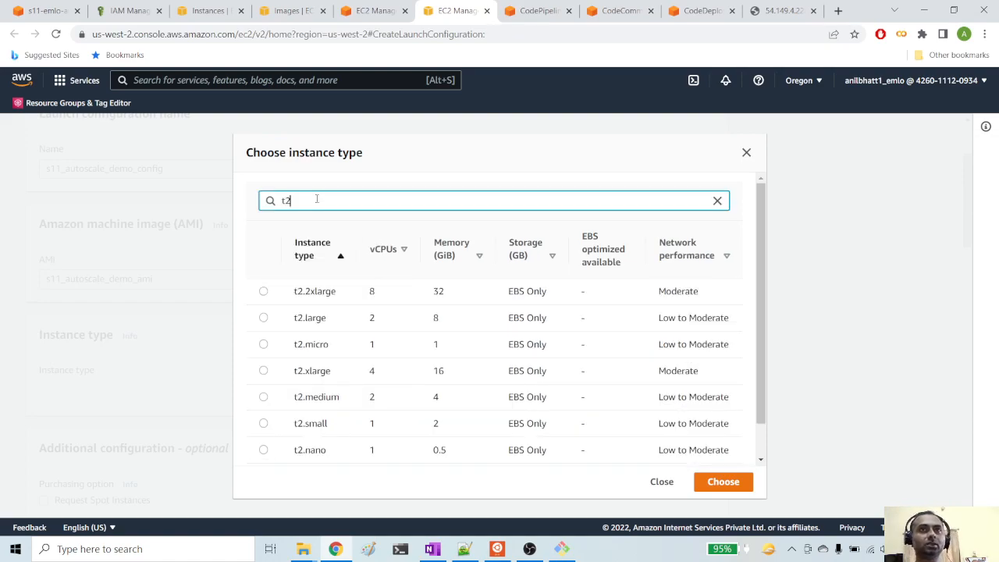
pyautogui.click(264, 345)
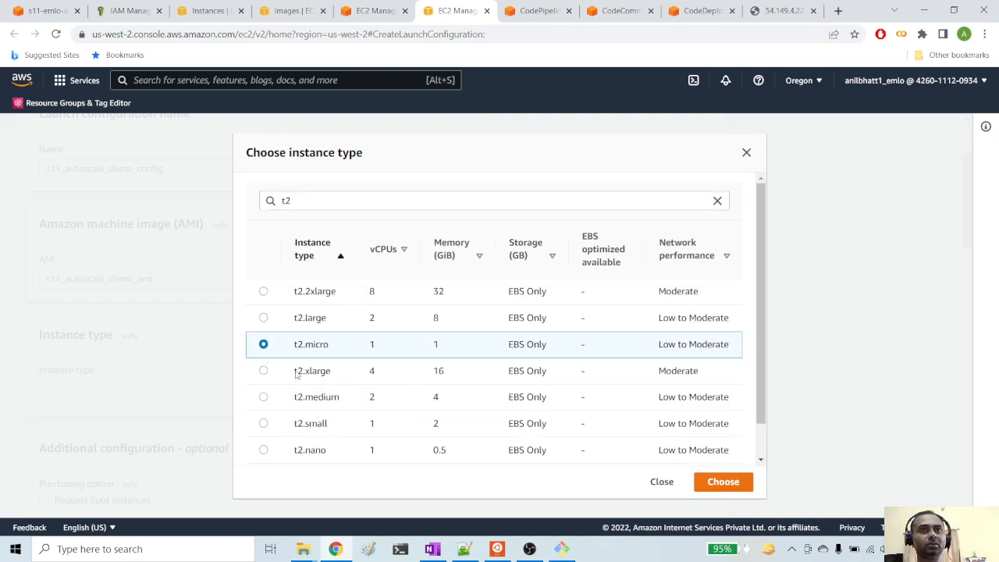
pyautogui.click(723, 482)
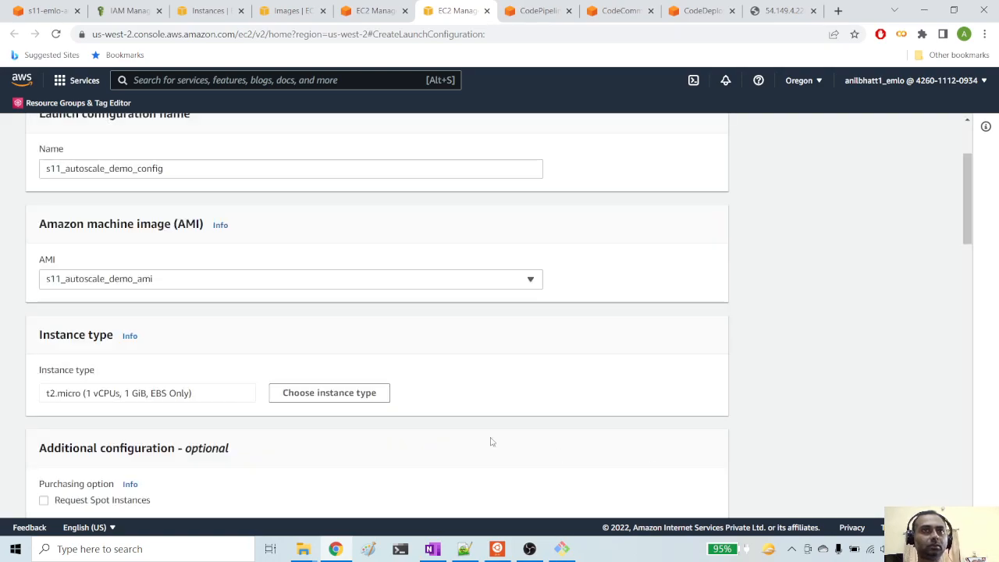
# Step: Set the launch configuration's IAM instance profile to s11_emlo_autoscale_demo_ec2_role
pyautogui.scroll(-2, 312, 400)
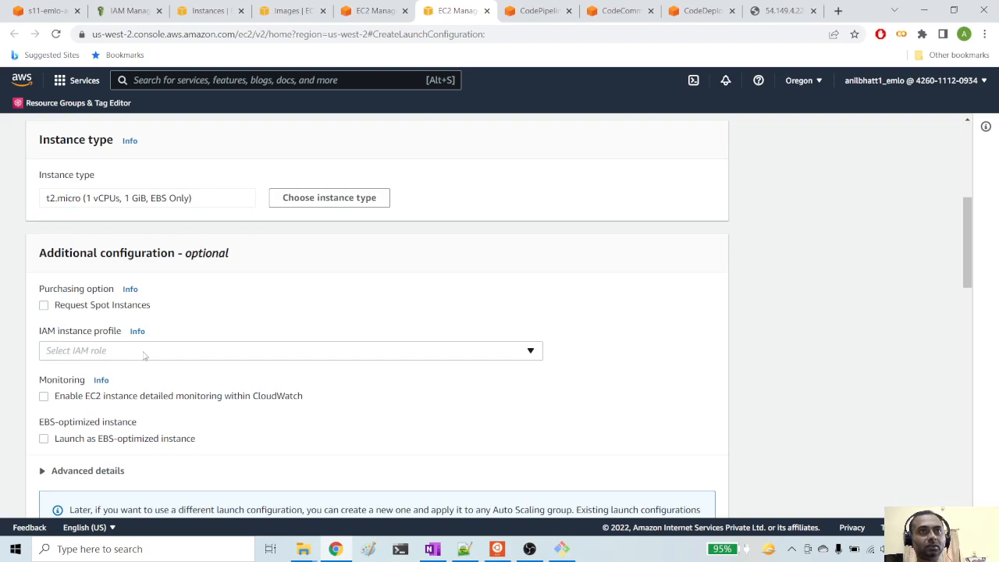
pyautogui.click(144, 353)
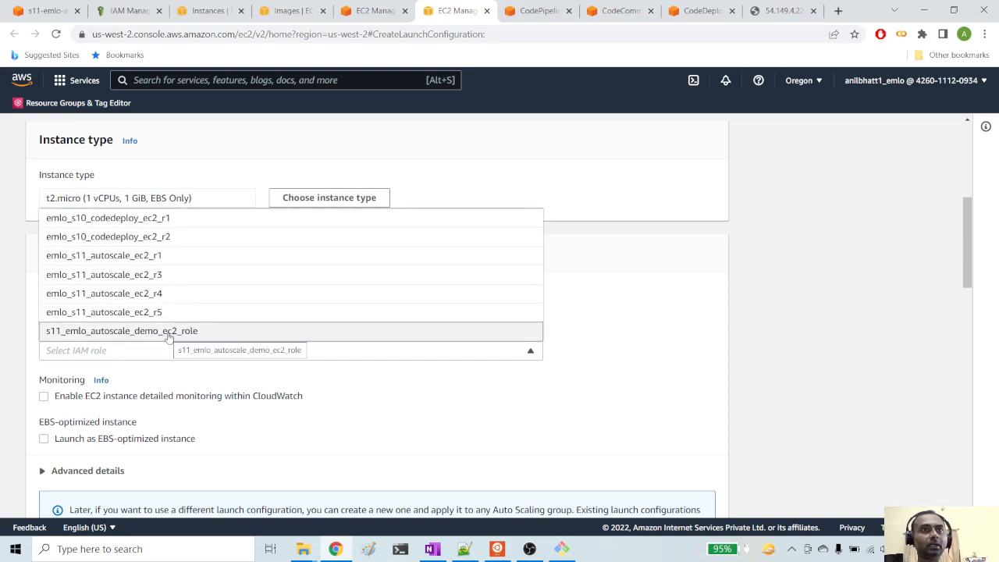
pyautogui.click(104, 334)
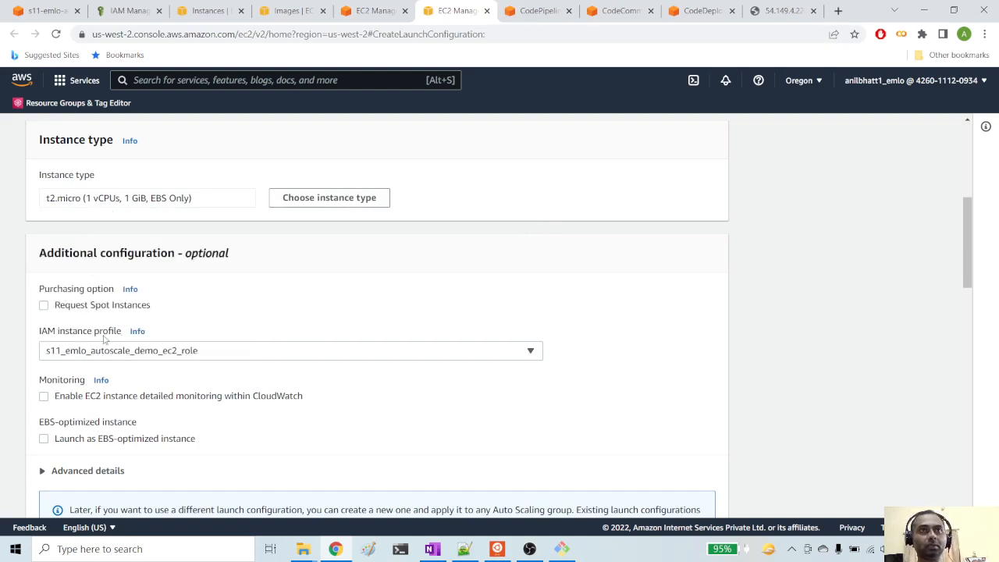
pyautogui.scroll(-2, 302, 361)
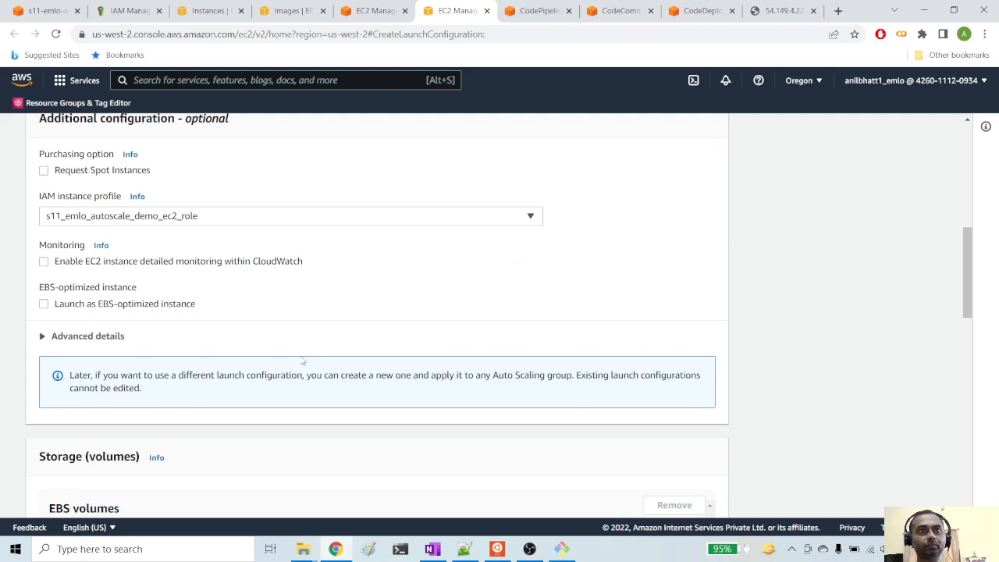
# Step: Add a custom TCP rule for port 3000 with source type Anywhere to the launch configuration's new security group
pyautogui.scroll(-2, 302, 361)
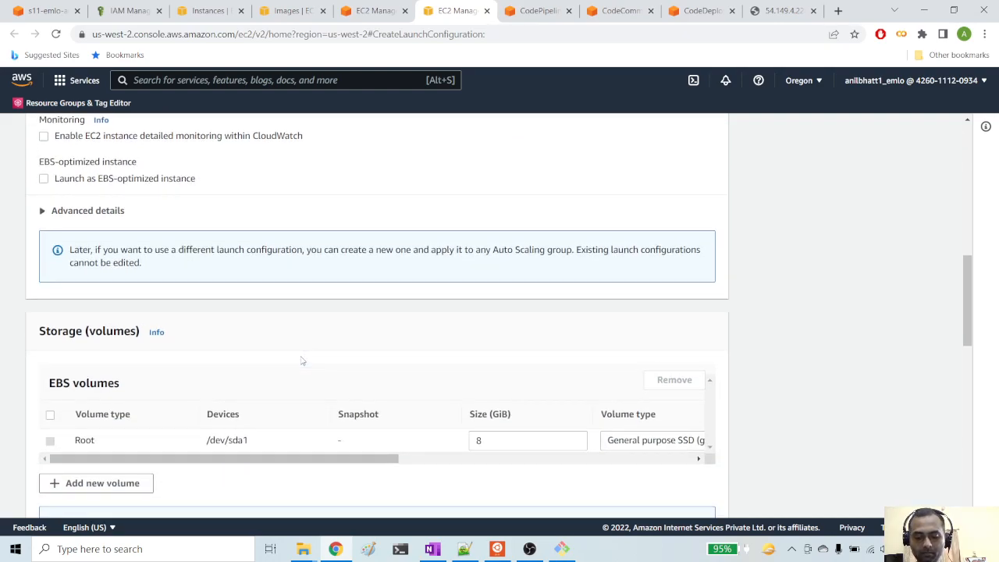
pyautogui.scroll(-2, 302, 361)
pyautogui.scroll(-3, 297, 361)
pyautogui.scroll(-2, 295, 361)
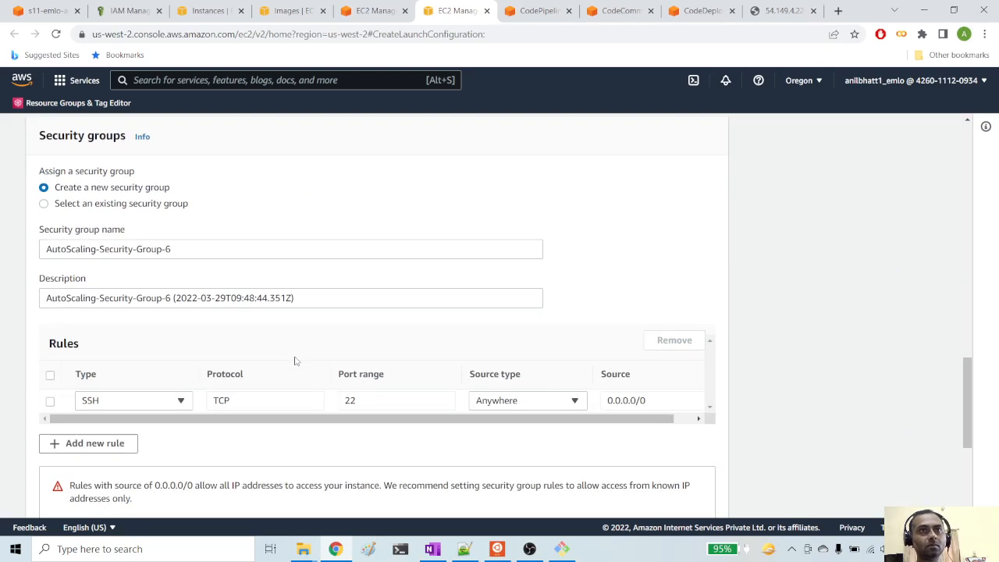
pyautogui.click(78, 444)
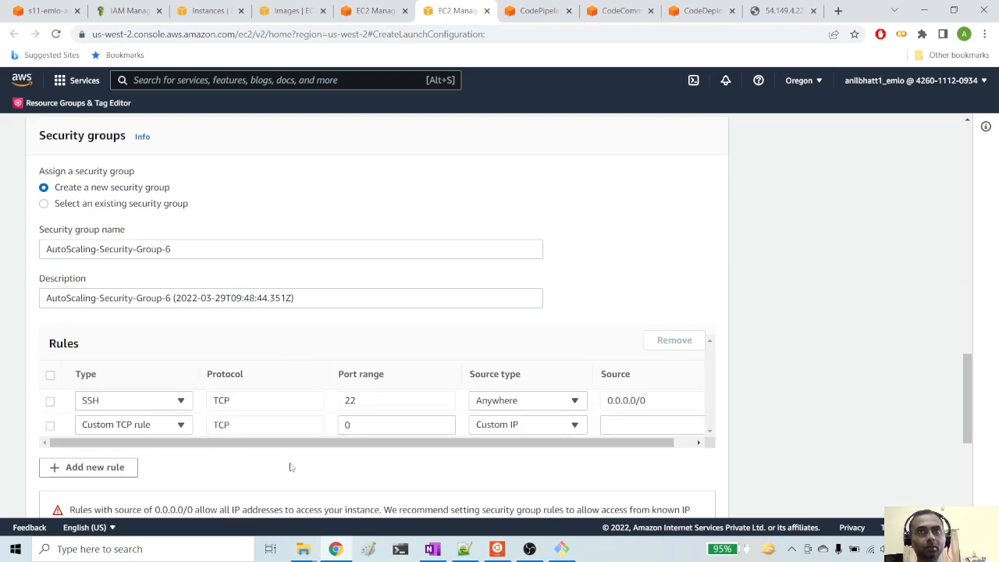
pyautogui.doubleClick(349, 425)
pyautogui.write('3000')
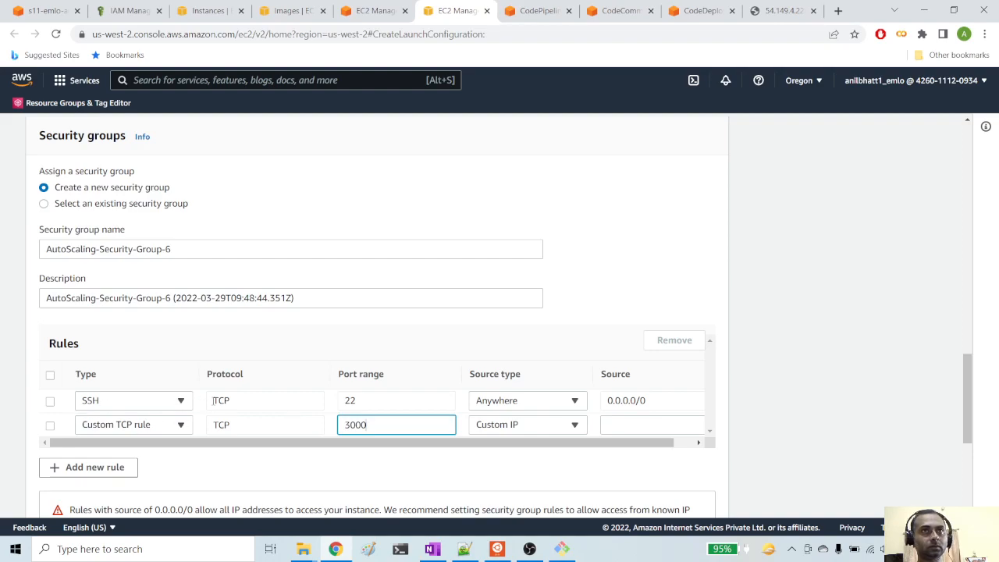
pyautogui.click(574, 428)
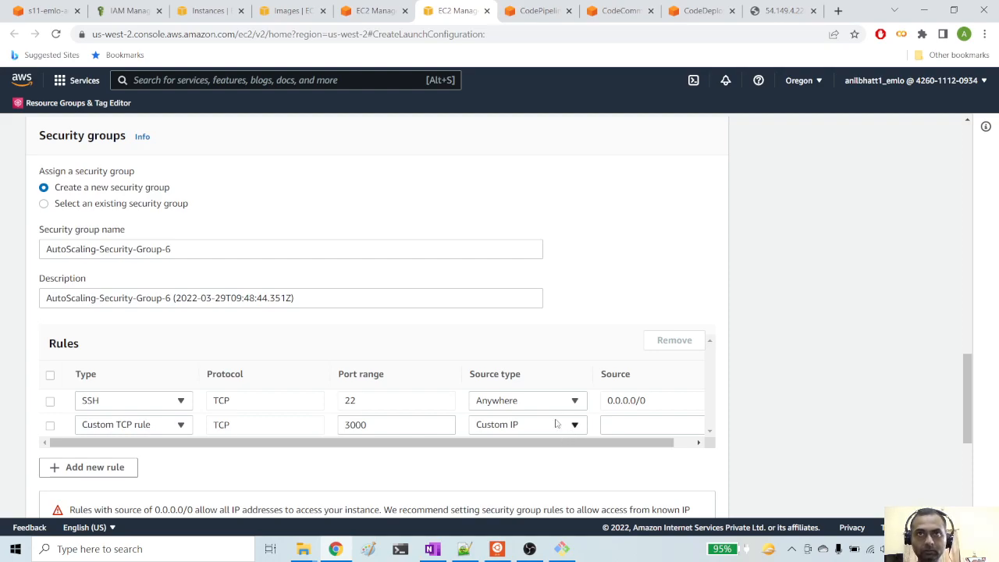
pyautogui.click(578, 424)
pyautogui.click(534, 394)
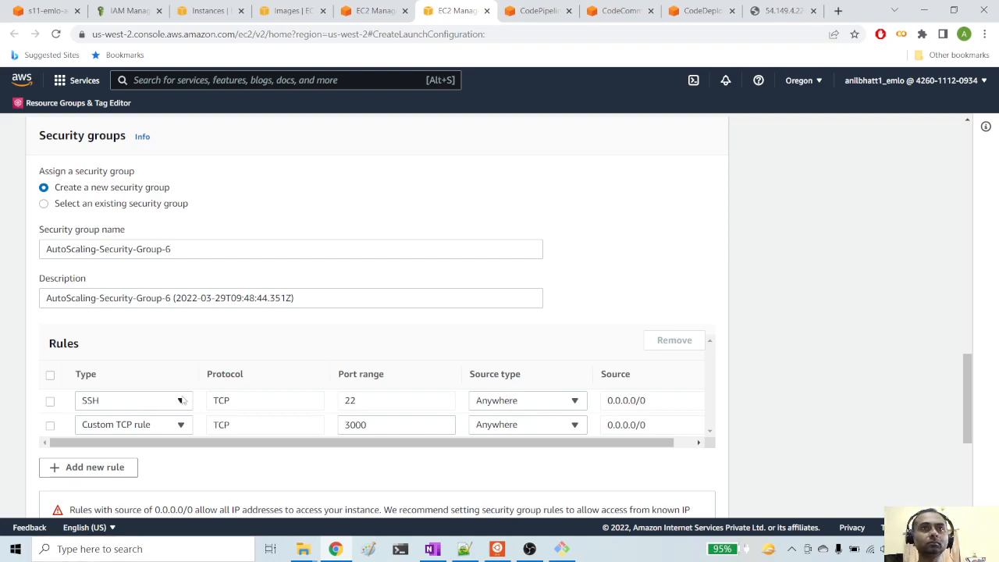
# Step: Check the port number in the running web app's address, then return to the launch configuration form
pyautogui.scroll(1, 141, 349)
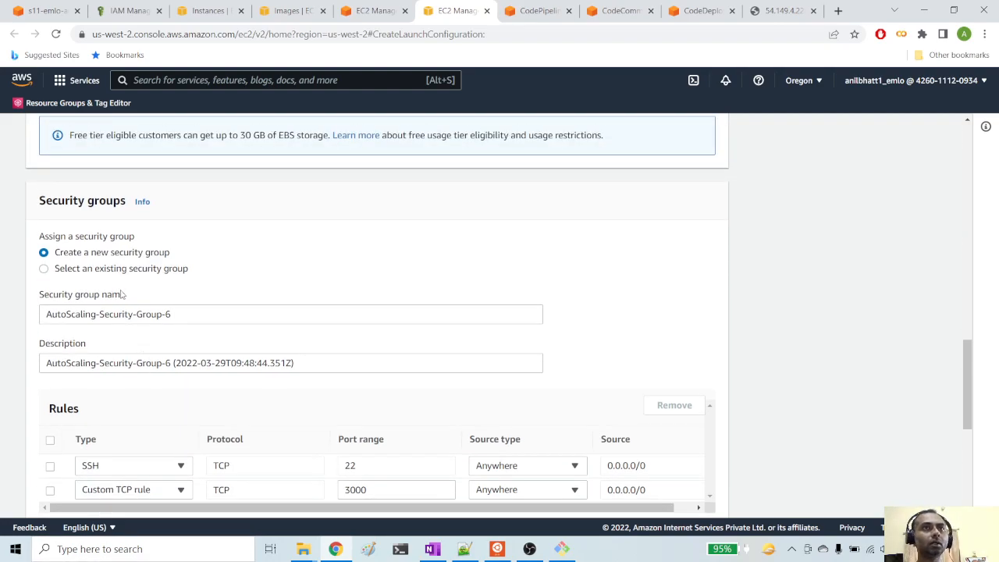
pyautogui.scroll(-2, 188, 305)
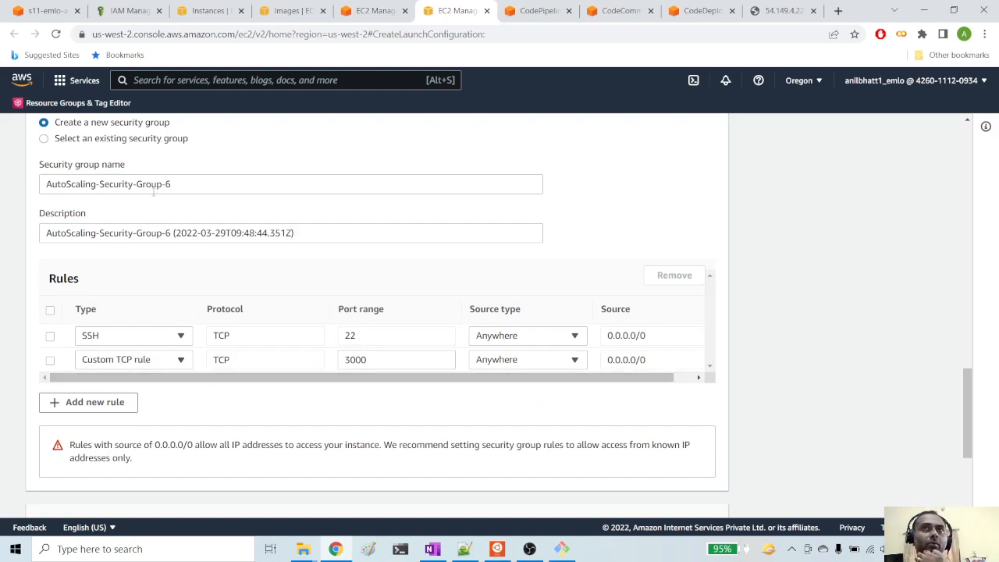
pyautogui.click(785, 10)
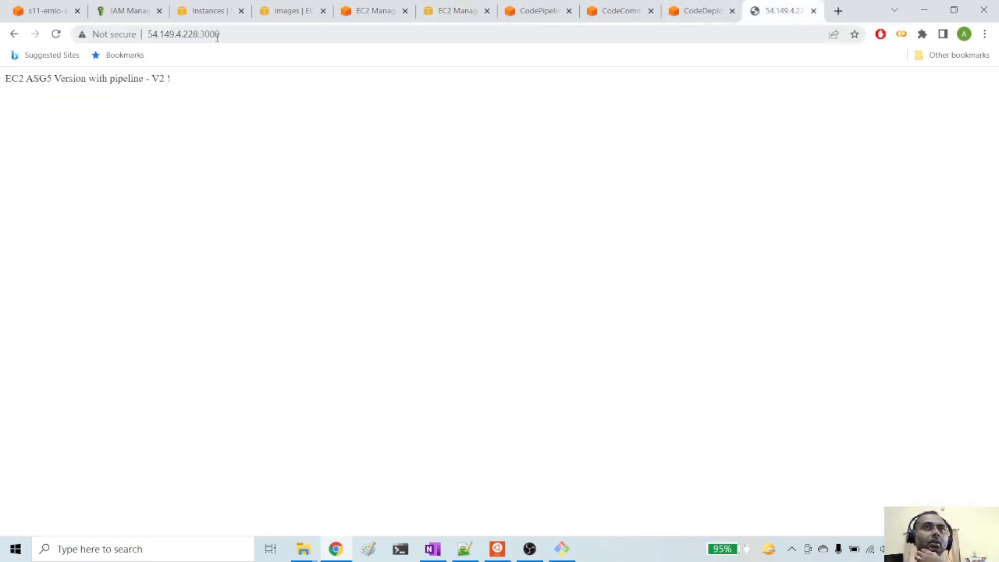
pyautogui.moveTo(224, 34); pyautogui.dragTo(199, 34)
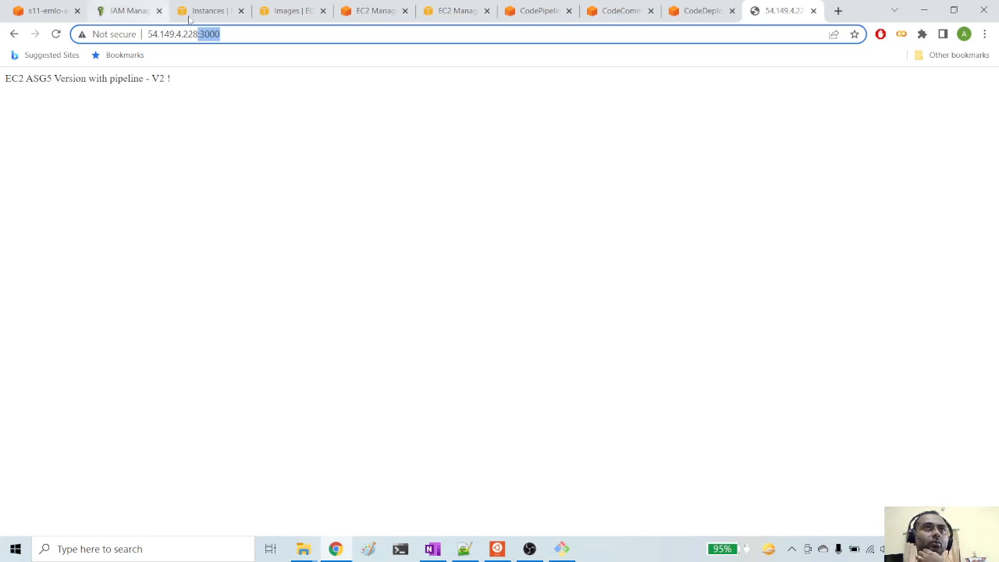
pyautogui.click(451, 10)
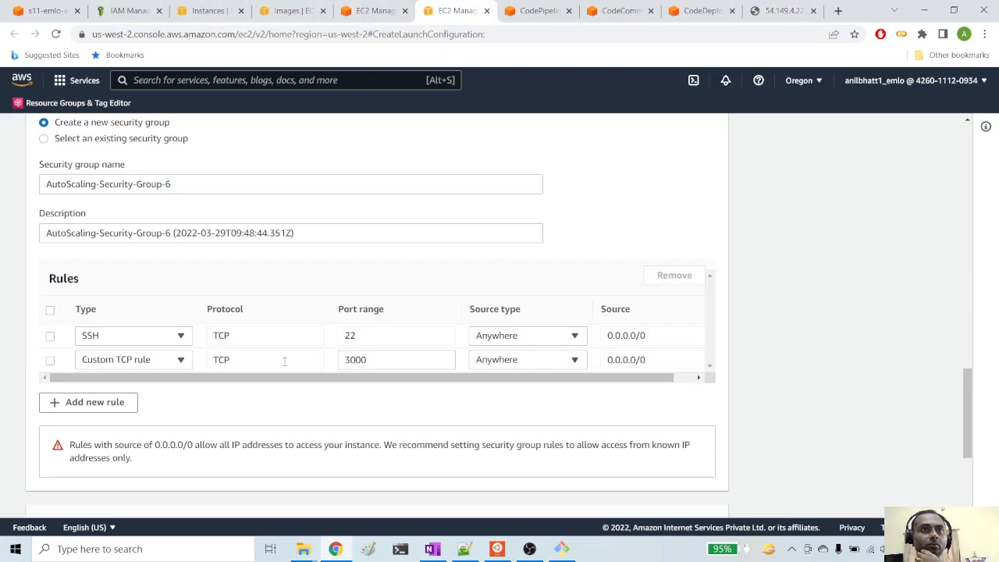
# Step: Choose the existing key pair emlos10EC2keypairname for the launch configuration and acknowledge access to its private key file
pyautogui.scroll(-2, 285, 361)
pyautogui.scroll(-1, 284, 366)
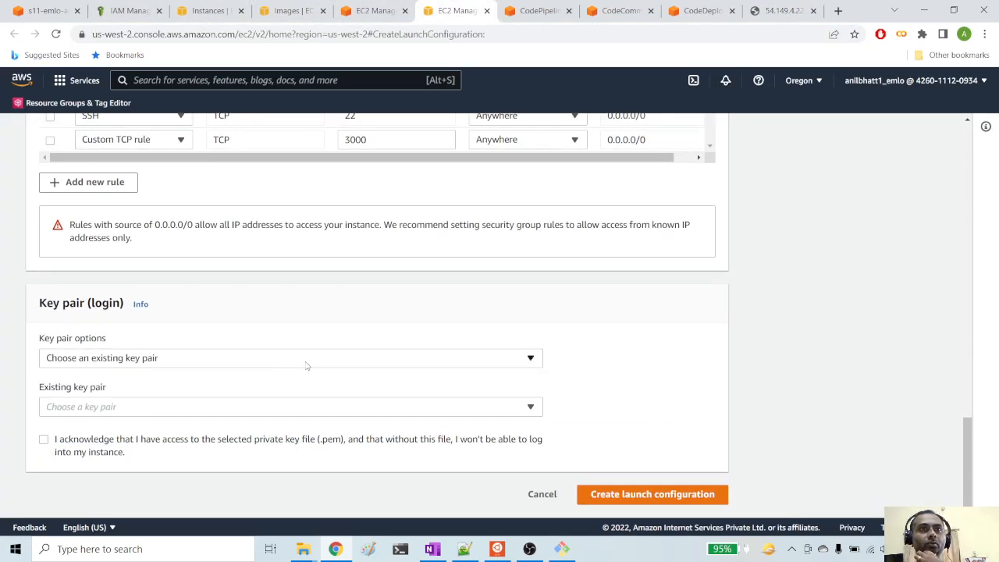
pyautogui.click(306, 361)
pyautogui.click(211, 380)
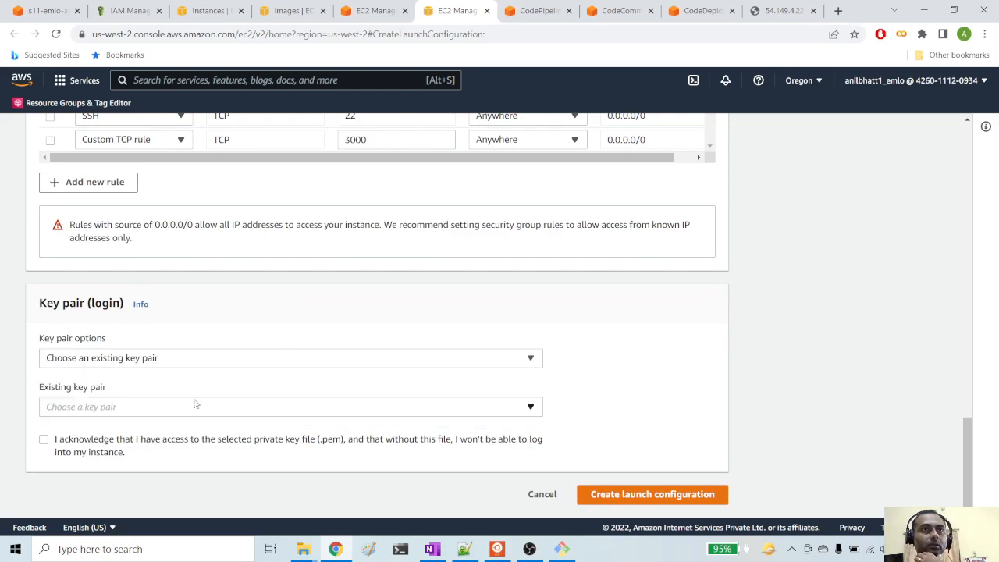
pyautogui.click(194, 406)
pyautogui.click(159, 428)
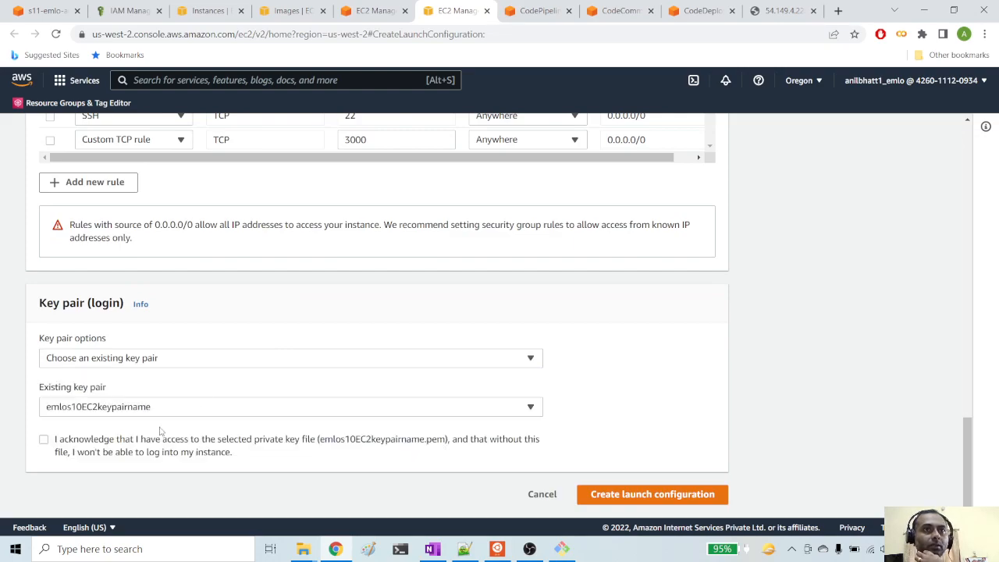
pyautogui.click(46, 439)
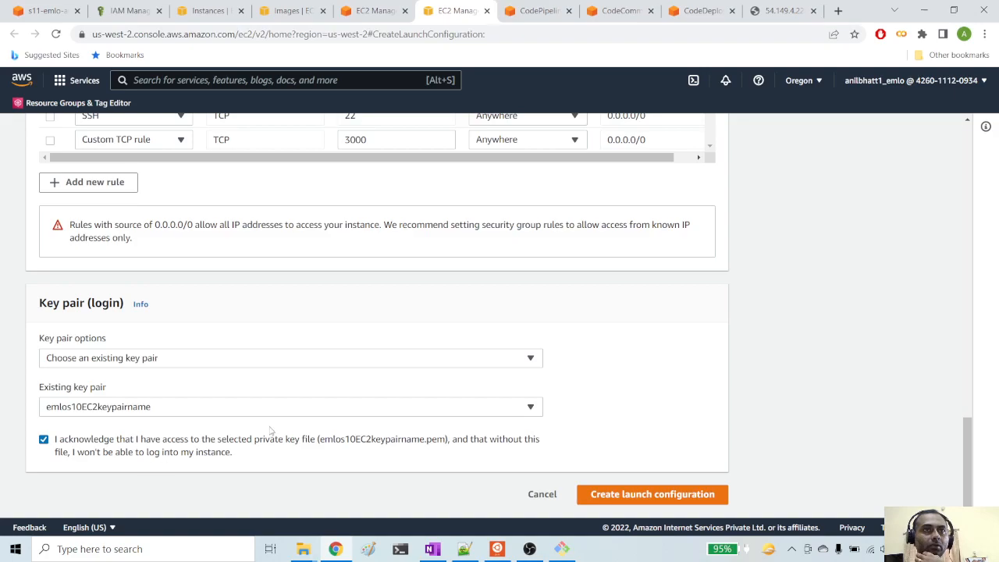
# Step: Review all the settings of the launch configuration and create it
pyautogui.scroll(7, 270, 426)
pyautogui.scroll(15, 270, 425)
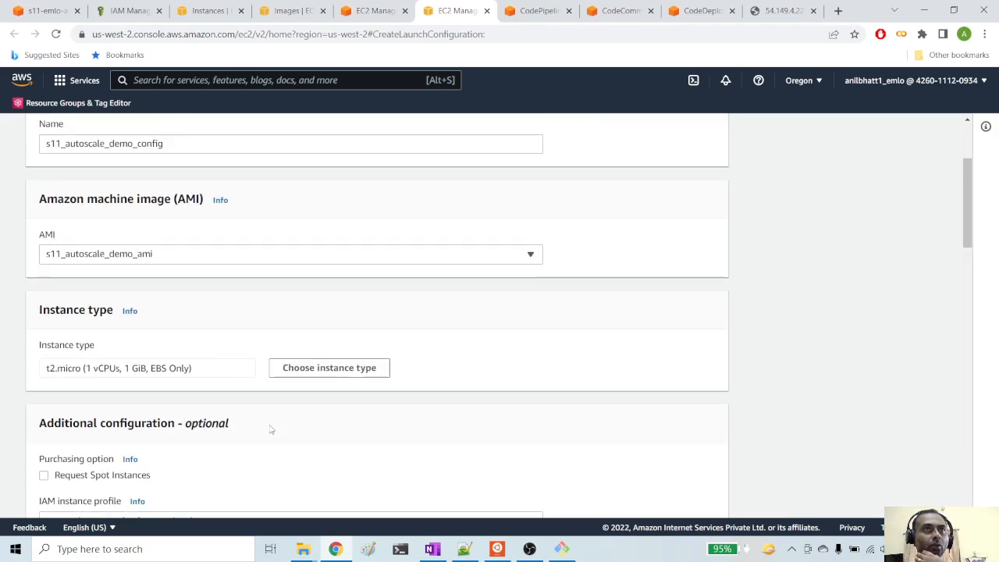
pyautogui.scroll(-4, 254, 375)
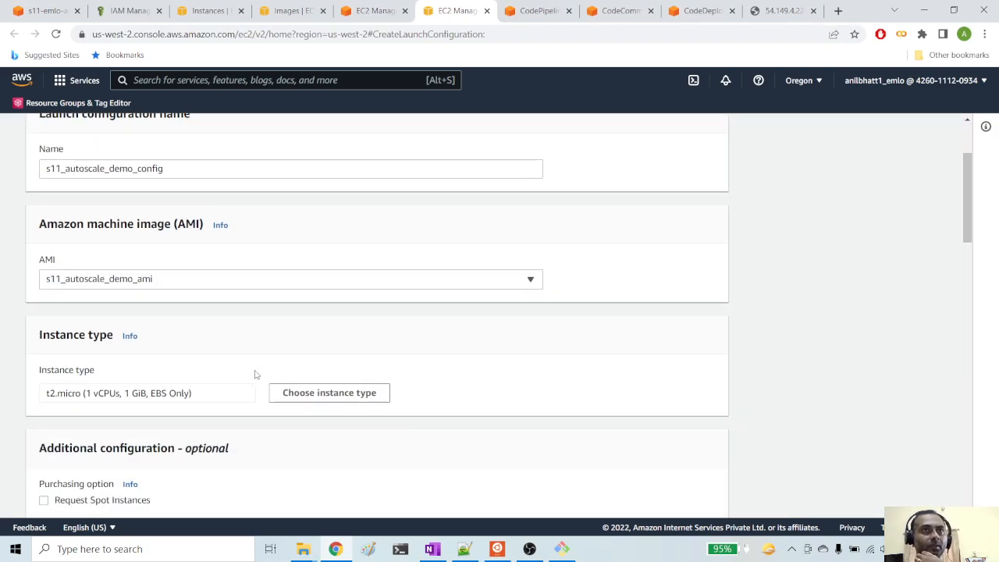
pyautogui.scroll(-3, 254, 375)
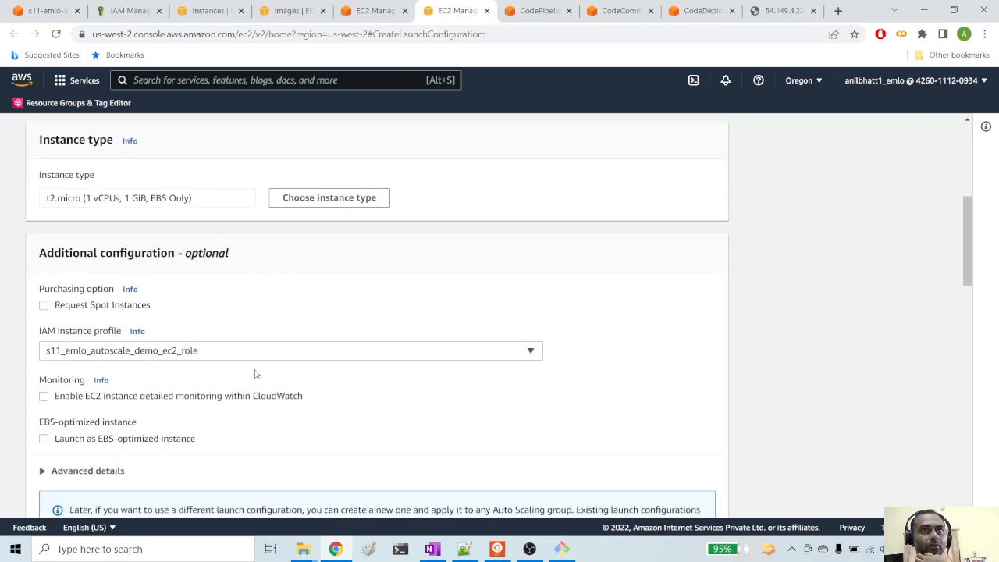
pyautogui.scroll(-3, 255, 375)
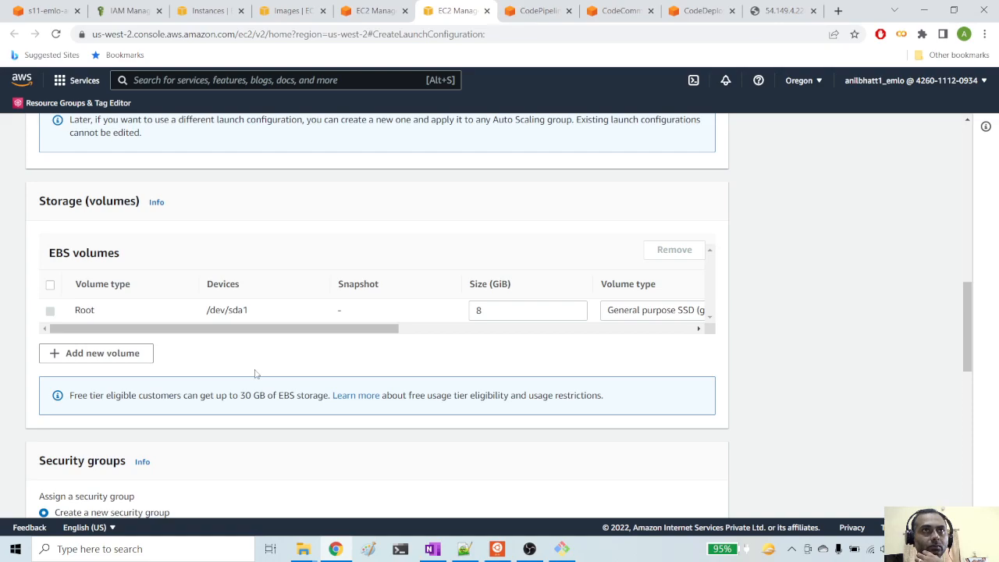
pyautogui.scroll(-2, 255, 375)
pyautogui.scroll(-1, 254, 375)
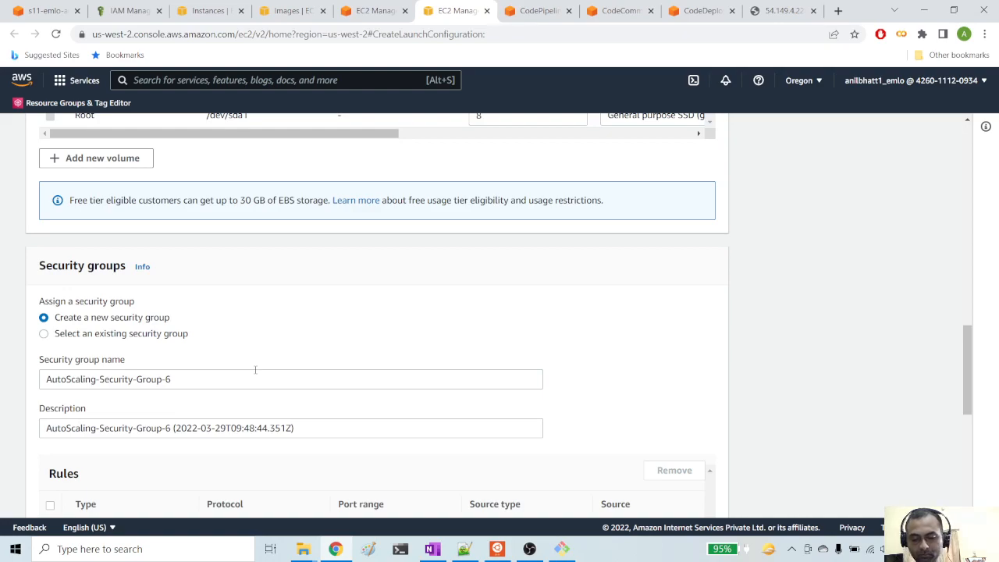
pyautogui.scroll(-5, 458, 406)
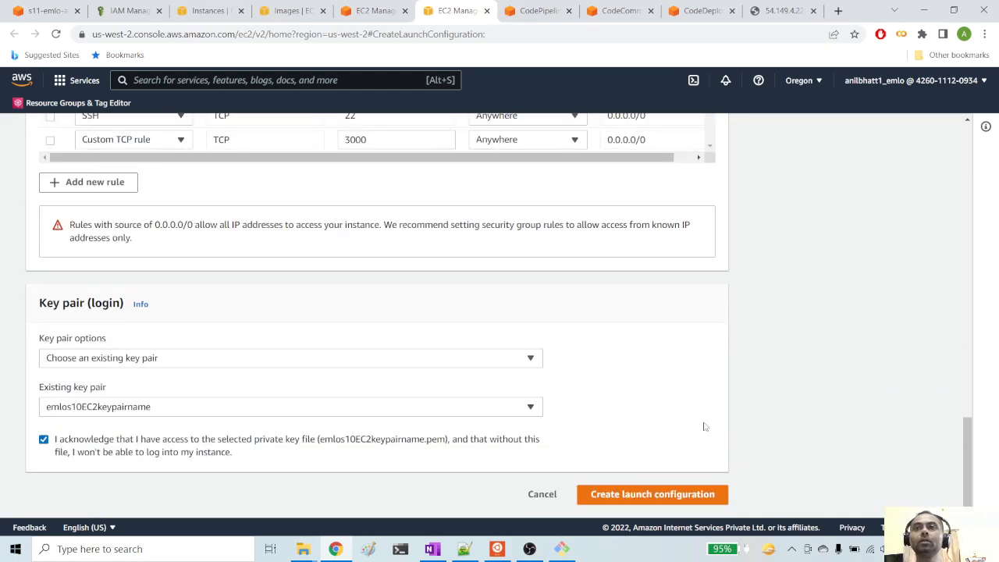
pyautogui.click(637, 495)
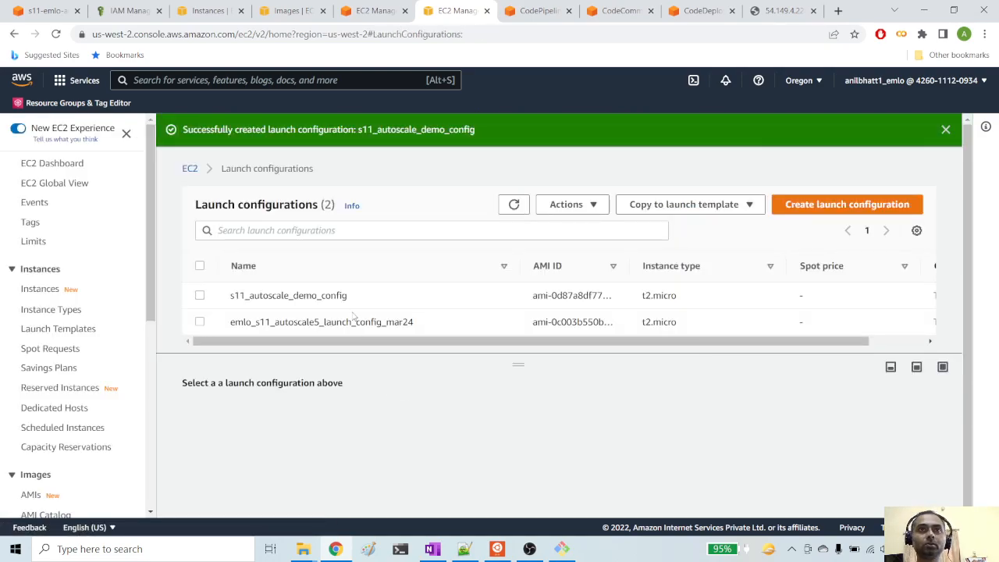
# Step: Return to the Auto Scaling group setup, choose s11_autoscale_demo_config as its launch configuration and continue to the instance launch options
pyautogui.moveTo(373, 300); pyautogui.dragTo(228, 300)
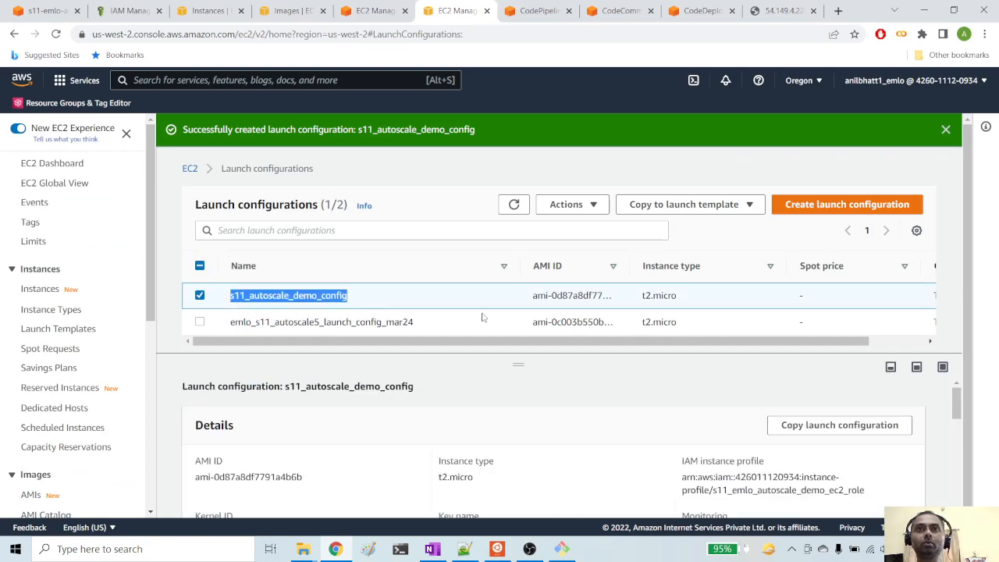
pyautogui.click(472, 302)
pyautogui.click(377, 11)
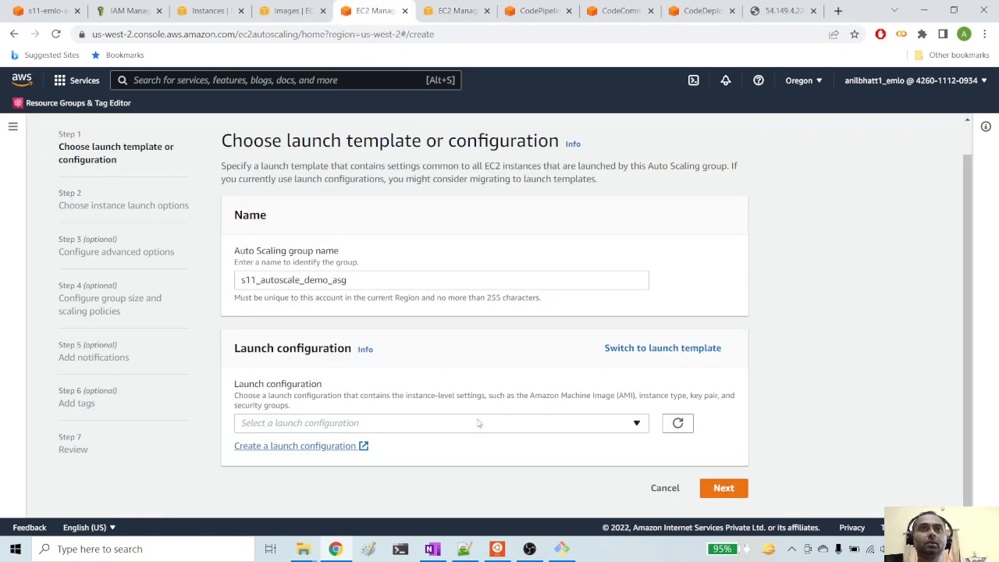
pyautogui.click(642, 426)
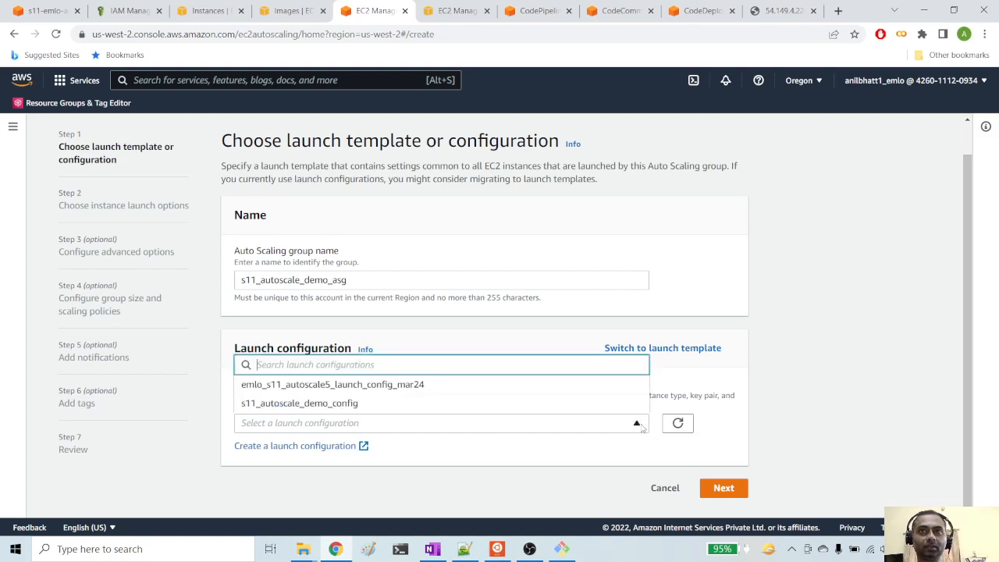
pyautogui.click(369, 406)
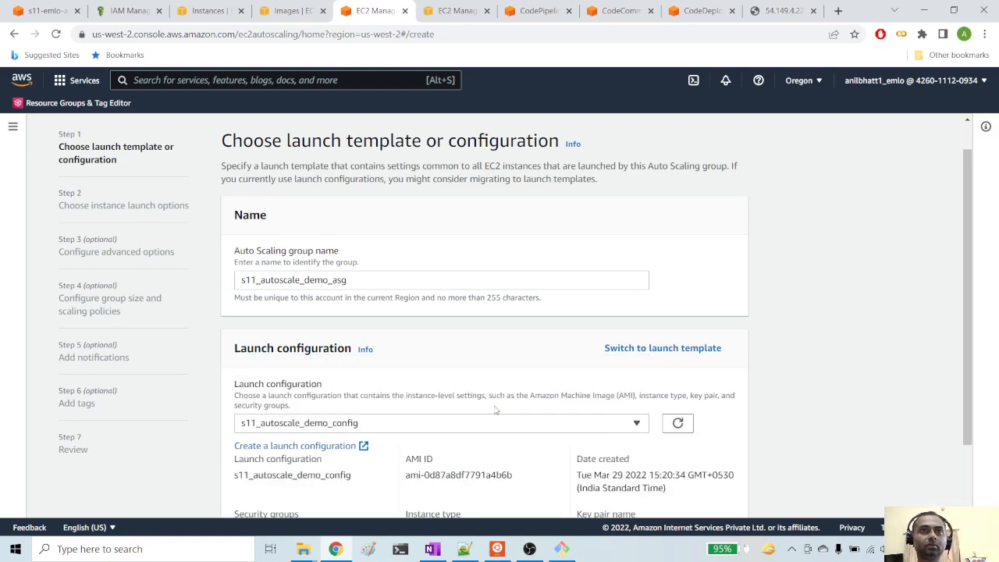
pyautogui.scroll(-2, 497, 410)
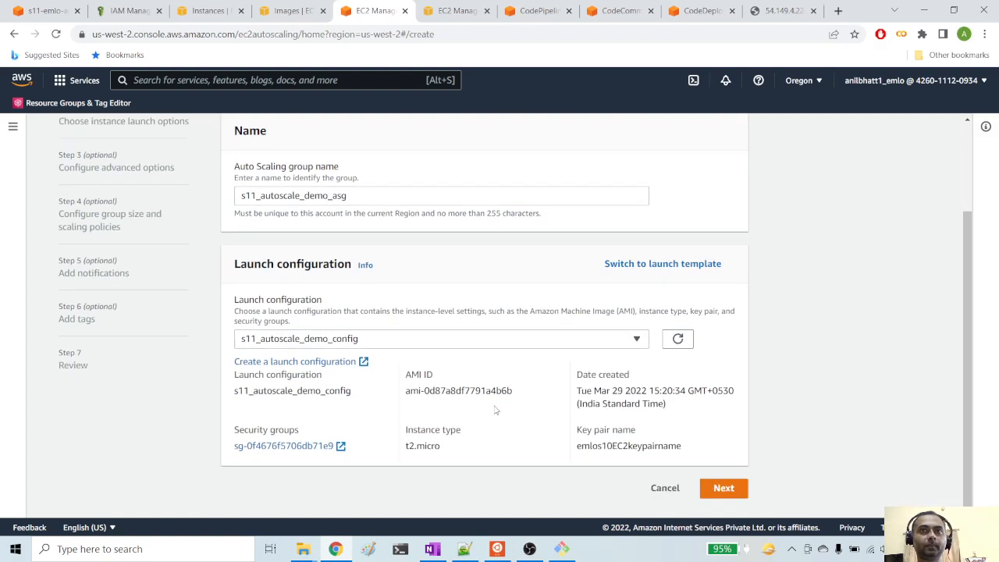
pyautogui.click(723, 489)
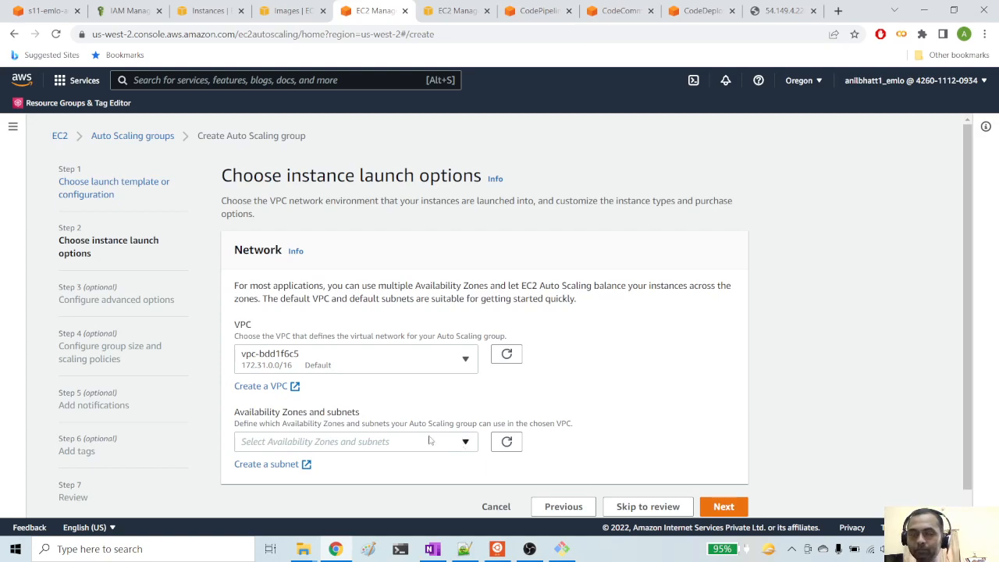
# Step: Add the us-west-2a, us-west-2b, us-west-2c and us-west-2d subnets to the Auto Scaling group and continue to the advanced options
pyautogui.click(459, 443)
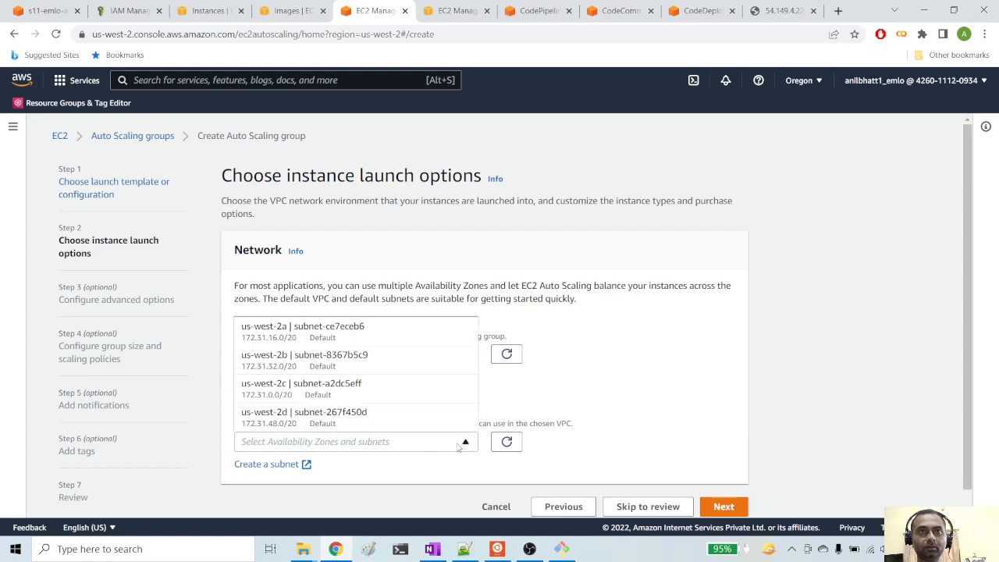
pyautogui.click(352, 332)
pyautogui.scroll(-1, 464, 413)
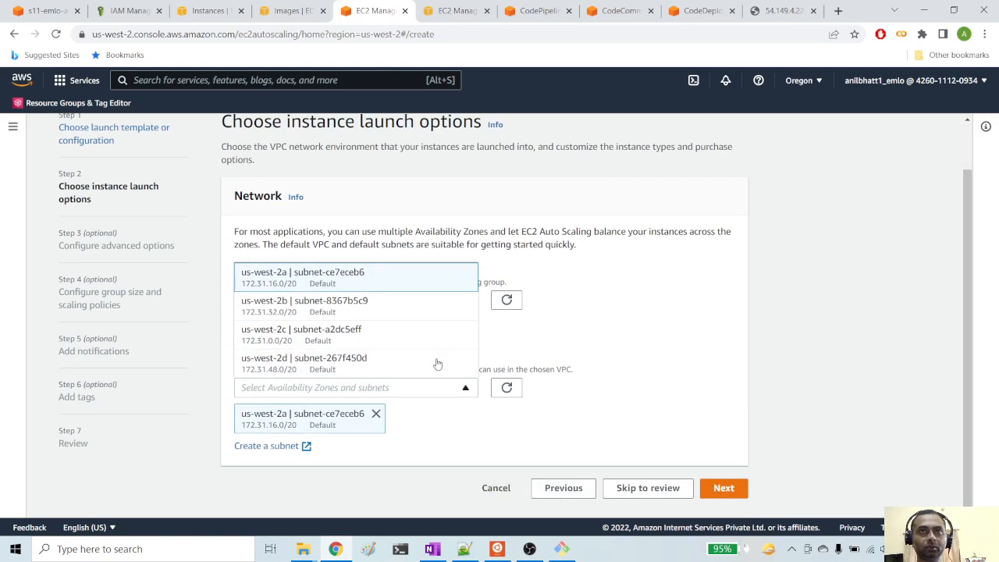
pyautogui.click(351, 304)
pyautogui.click(363, 332)
pyautogui.click(360, 360)
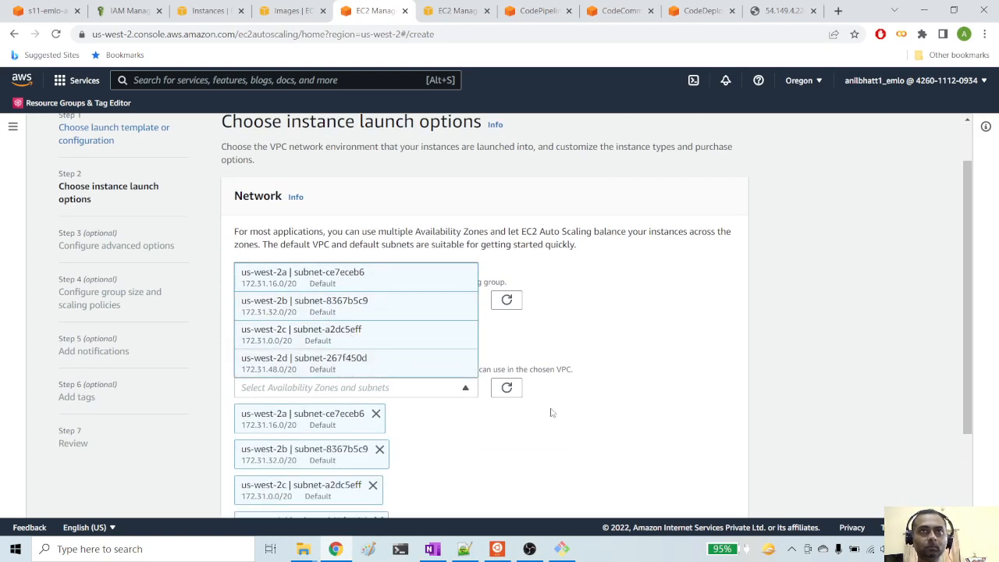
pyautogui.click(593, 414)
pyautogui.scroll(-2, 433, 379)
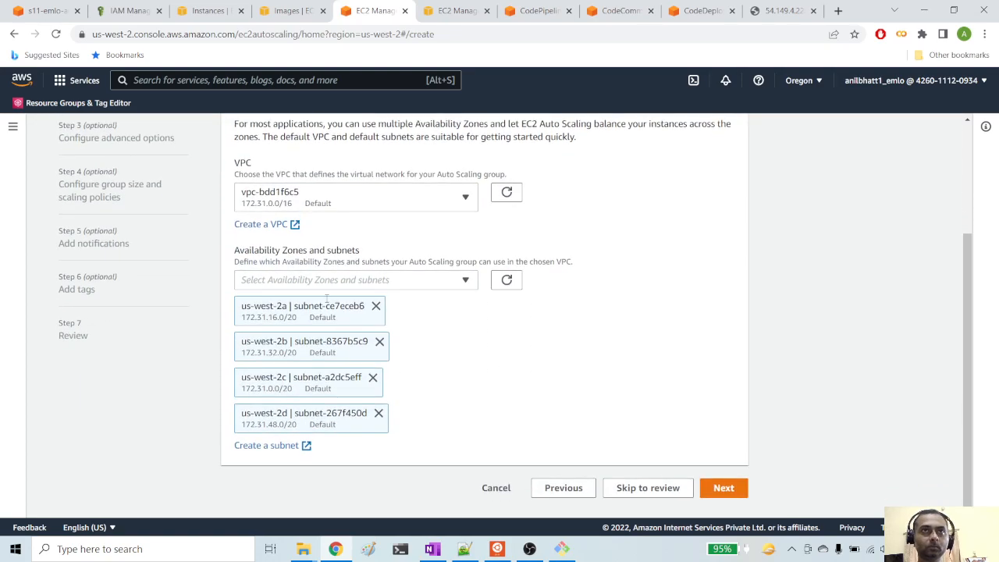
pyautogui.scroll(1, 327, 304)
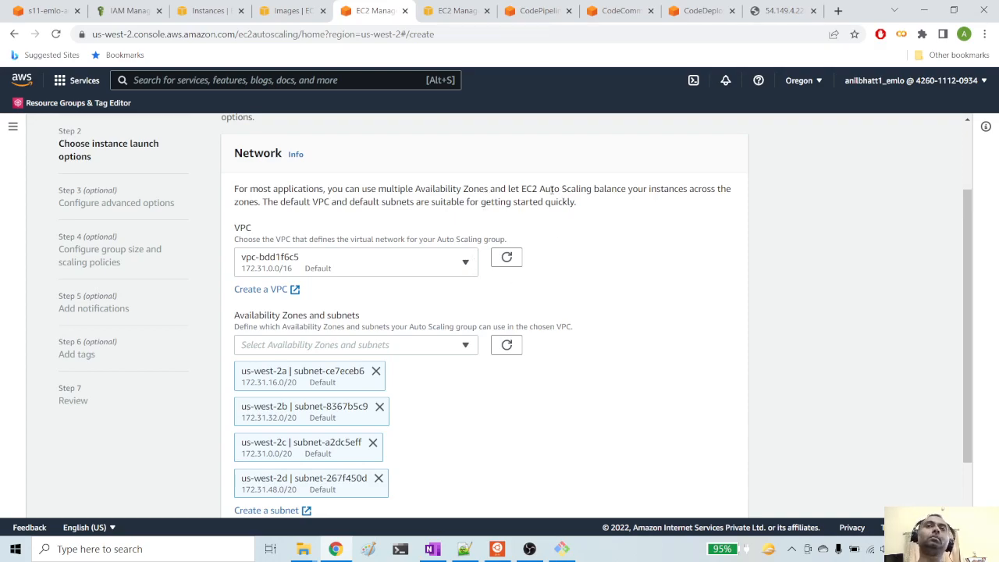
pyautogui.scroll(-1, 468, 384)
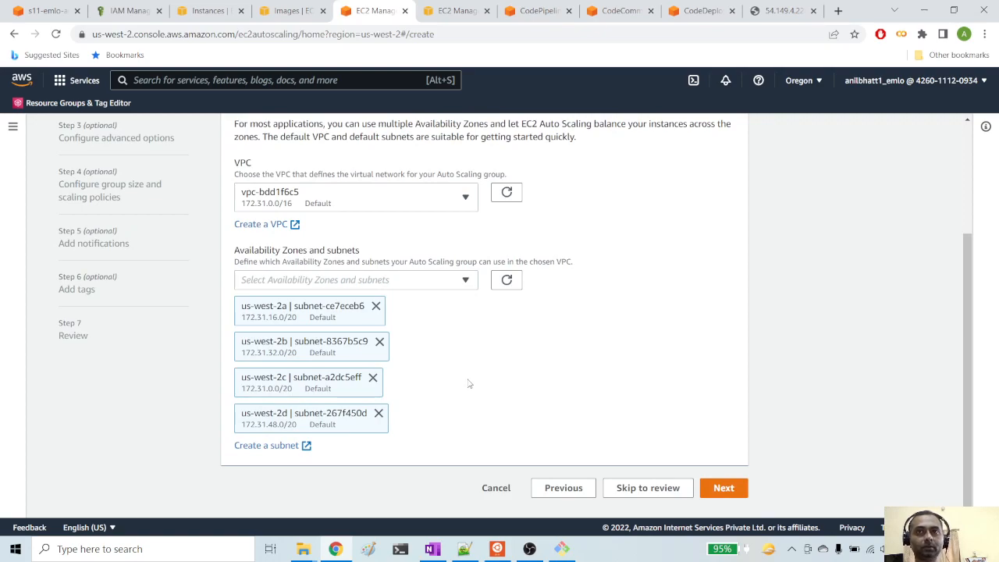
pyautogui.click(722, 492)
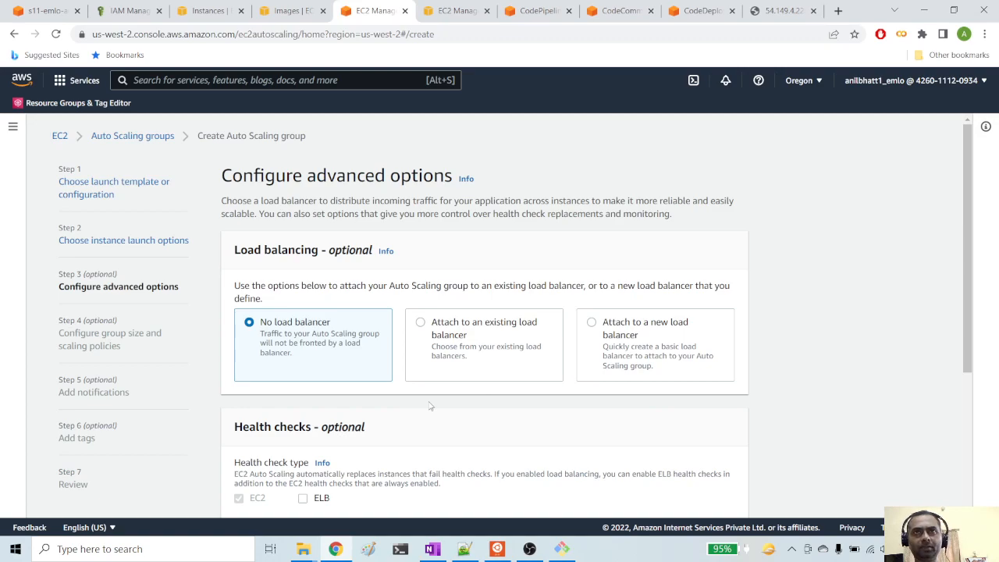
# Step: Set the Auto Scaling group to attach to an existing load balancer and look over its target group options
pyautogui.click(420, 323)
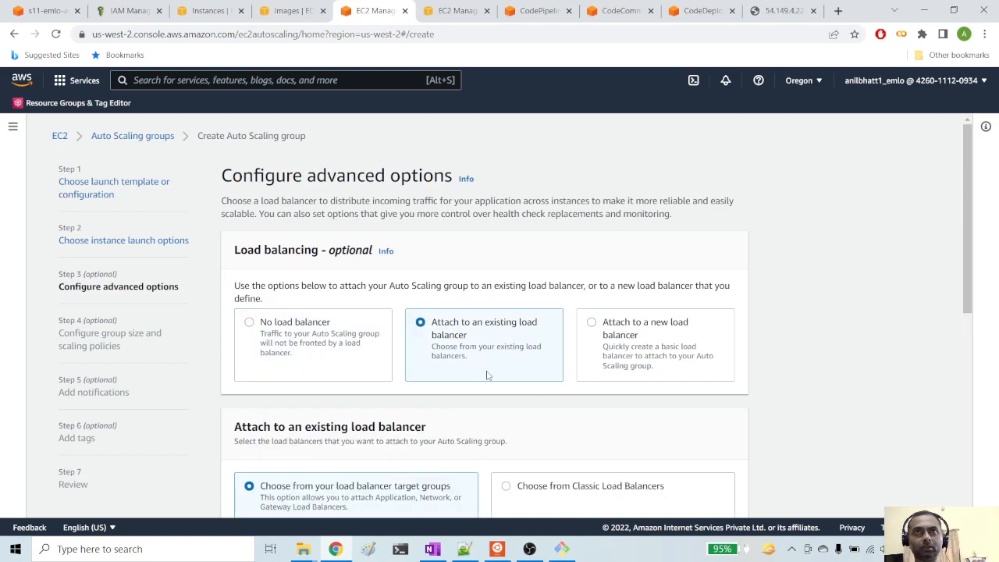
pyautogui.scroll(-1, 496, 376)
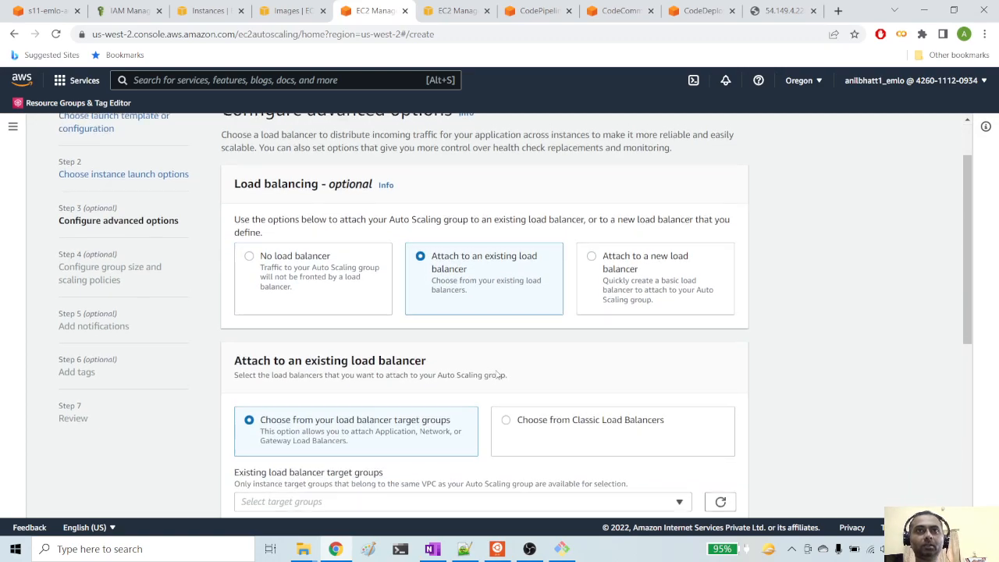
pyautogui.scroll(-2, 496, 376)
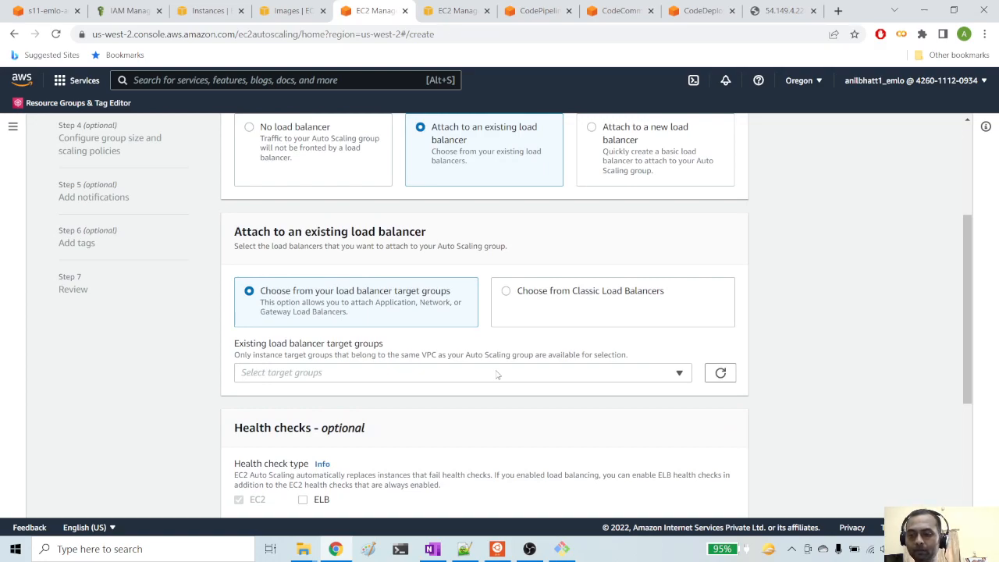
pyautogui.scroll(3, 497, 375)
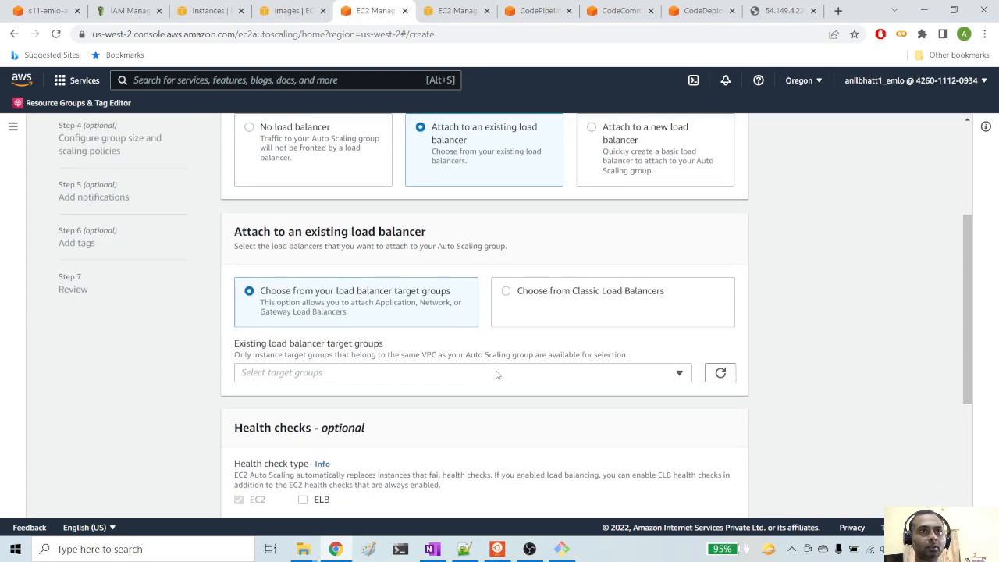
# Step: Open the EC2 load balancers page in a separate browser tab and start creating an Application Load Balancer
pyautogui.click(207, 11)
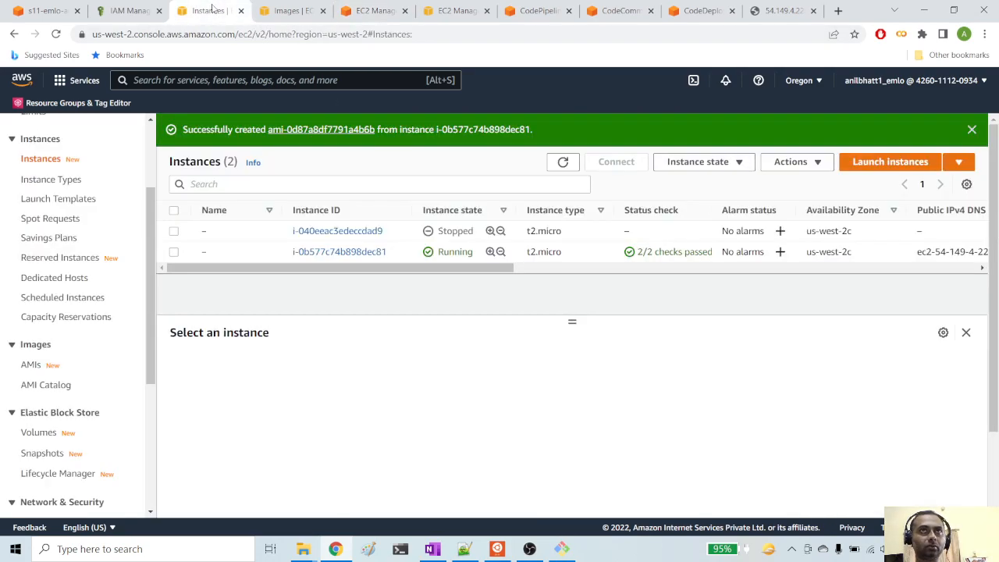
pyautogui.scroll(-3, 101, 285)
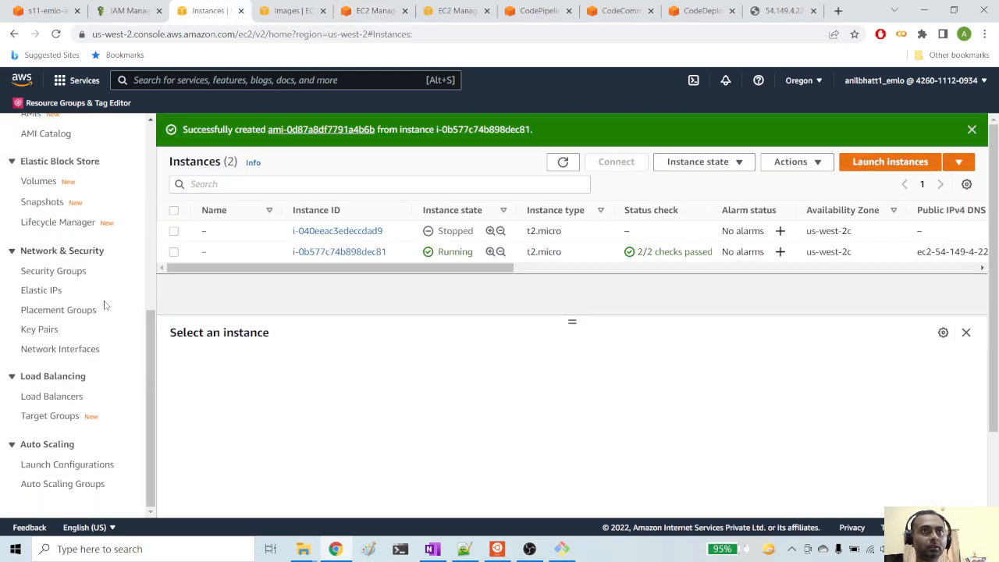
pyautogui.rightClick(58, 400)
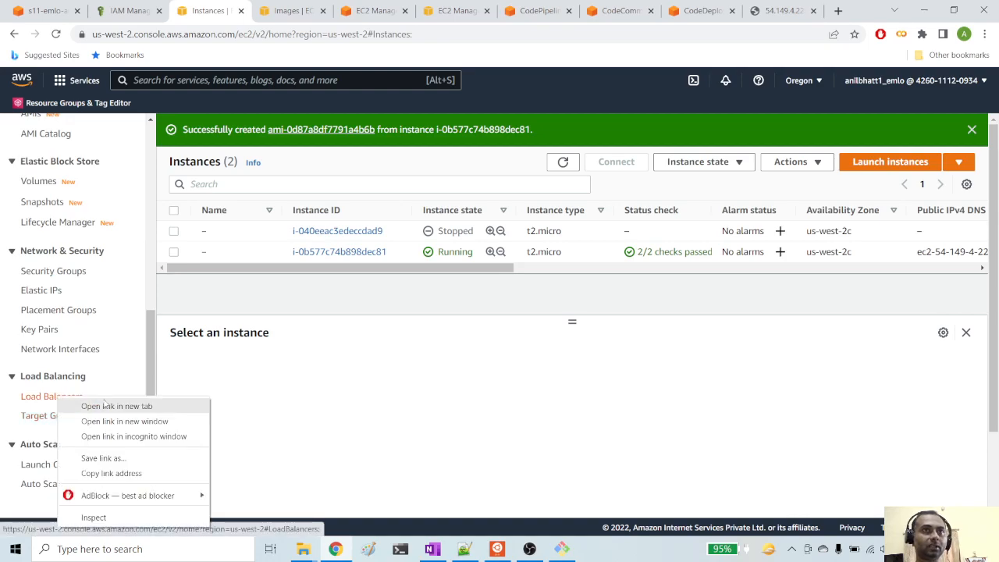
pyautogui.click(124, 410)
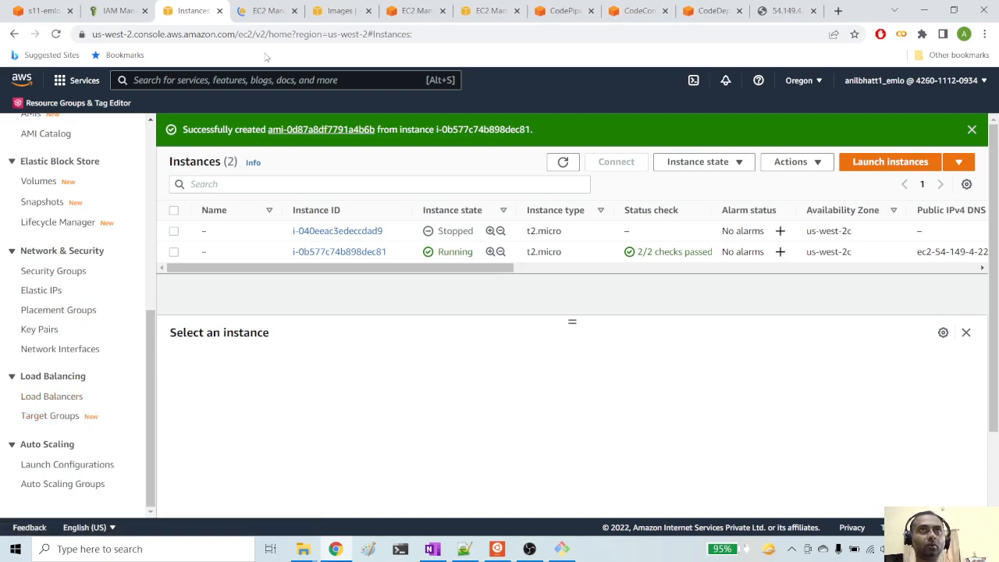
pyautogui.click(267, 14)
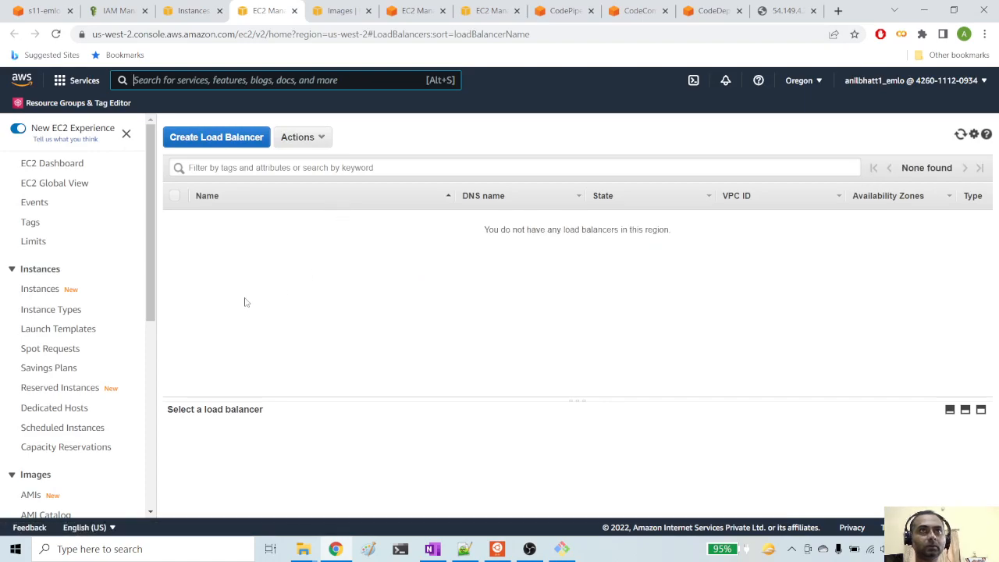
pyautogui.click(237, 138)
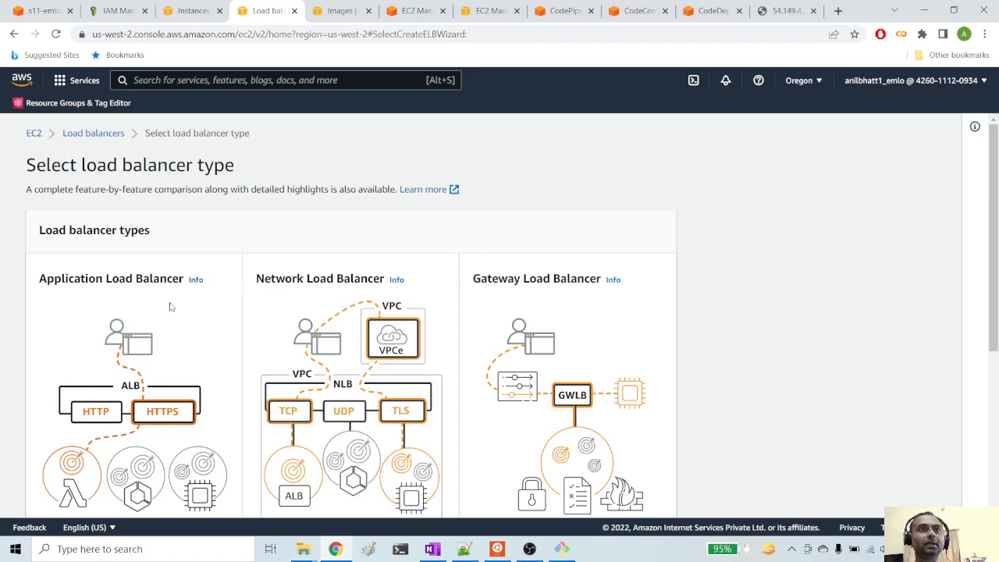
pyautogui.scroll(-3, 165, 320)
pyautogui.click(72, 413)
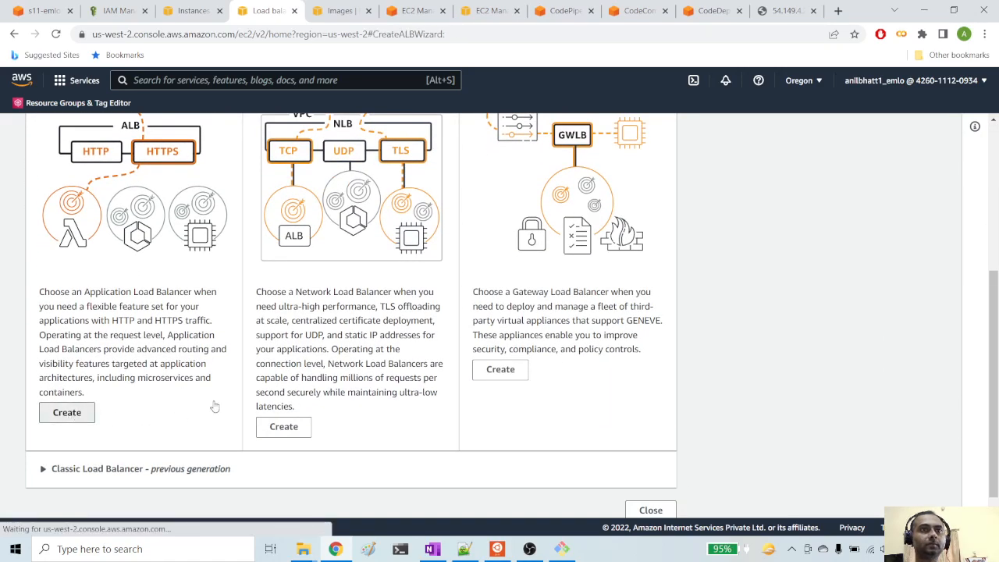
# Step: Name the new load balancer s11-autoscale-demo-lb
pyautogui.click(157, 388)
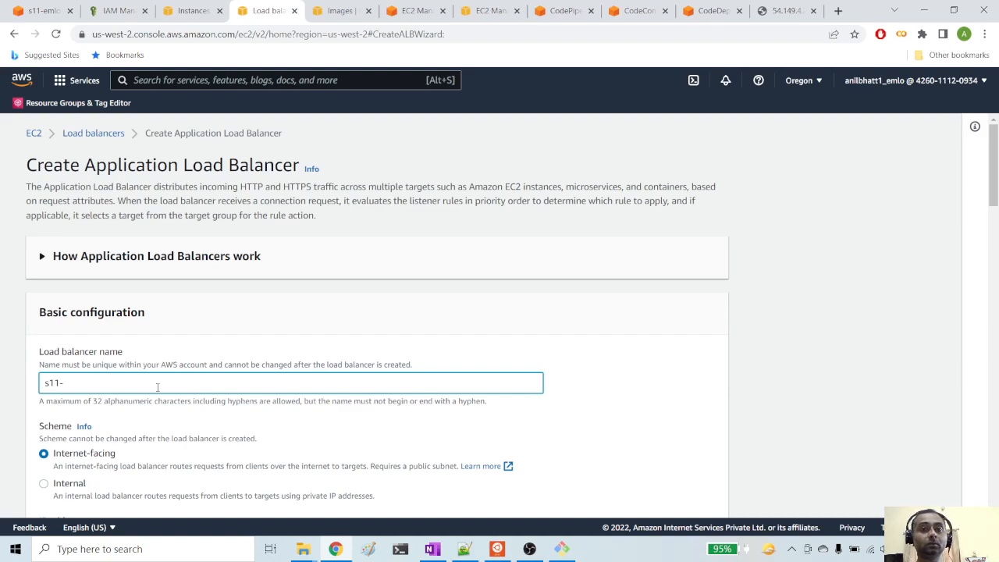
pyautogui.write('s11-as-demo-lb')
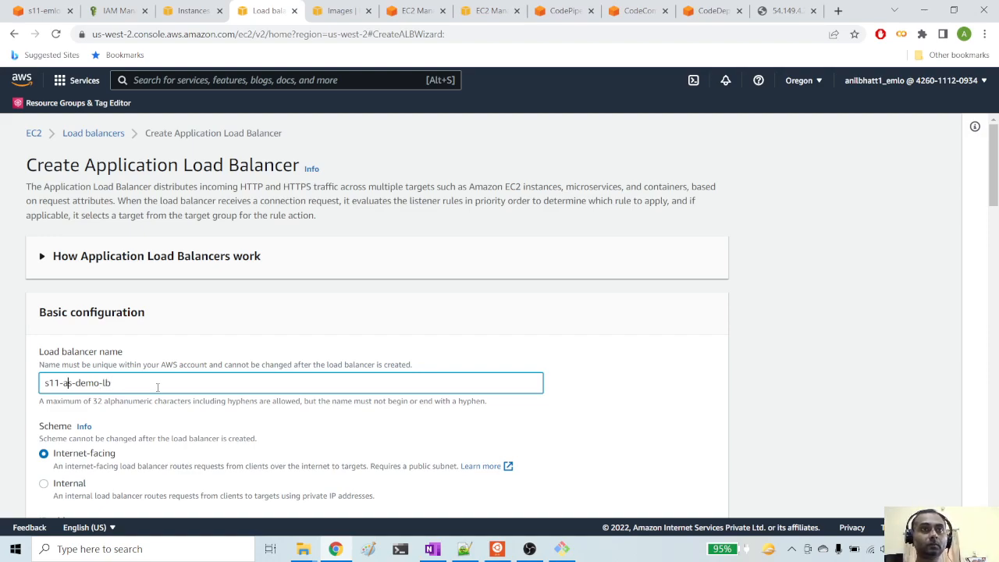
pyautogui.write('utoscale')
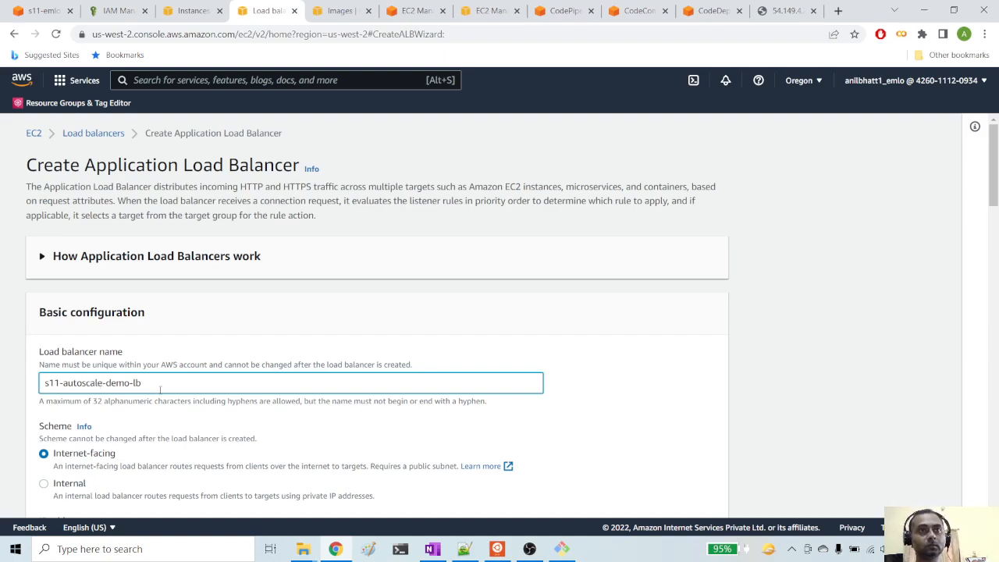
# Step: Map the load balancer to the us-west-2a, us-west-2b, us-west-2c and us-west-2d availability zones, with the internet-facing scheme and IPv4 kept
pyautogui.scroll(-2, 160, 391)
pyautogui.scroll(-2, 160, 396)
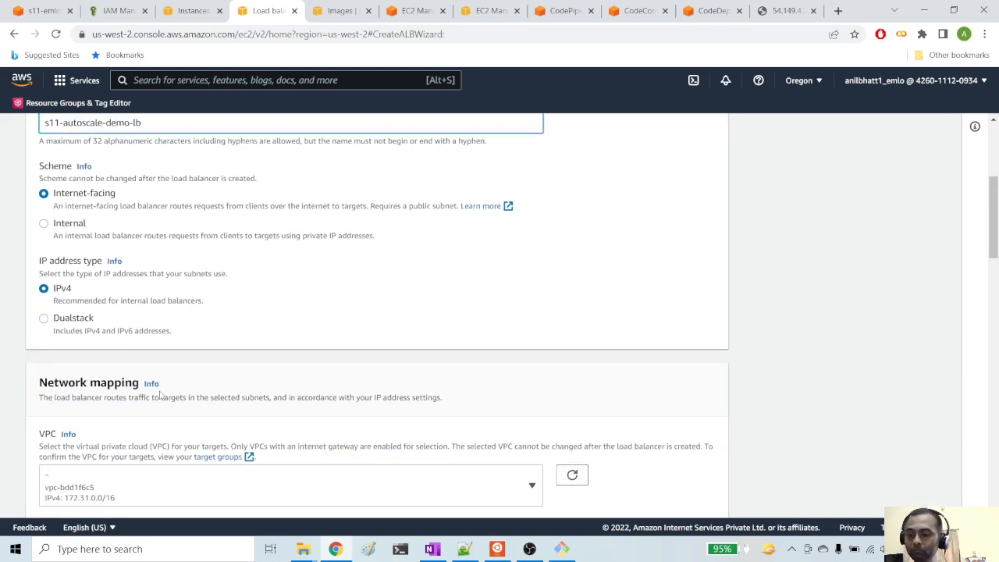
pyautogui.scroll(-2, 160, 396)
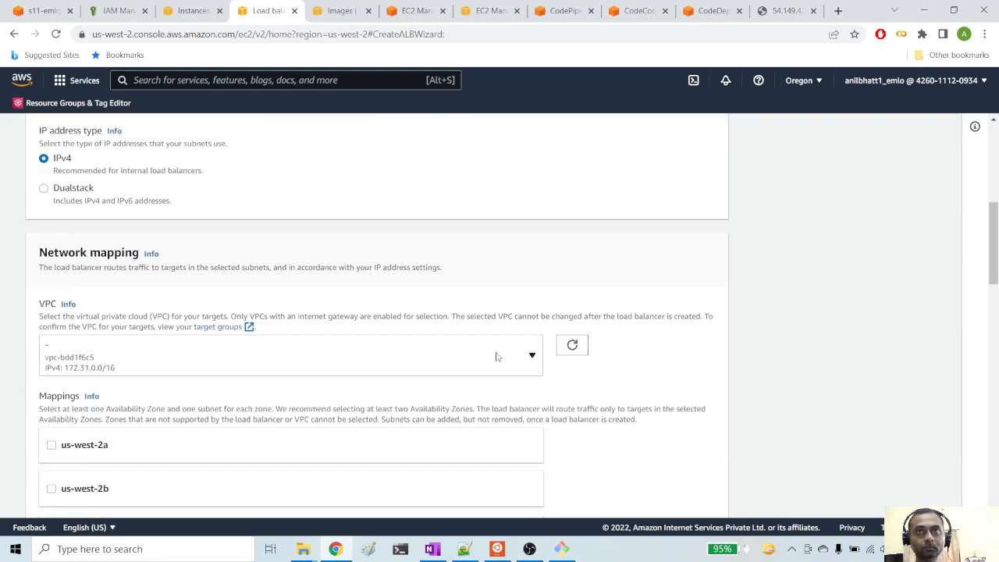
pyautogui.scroll(-2, 54, 437)
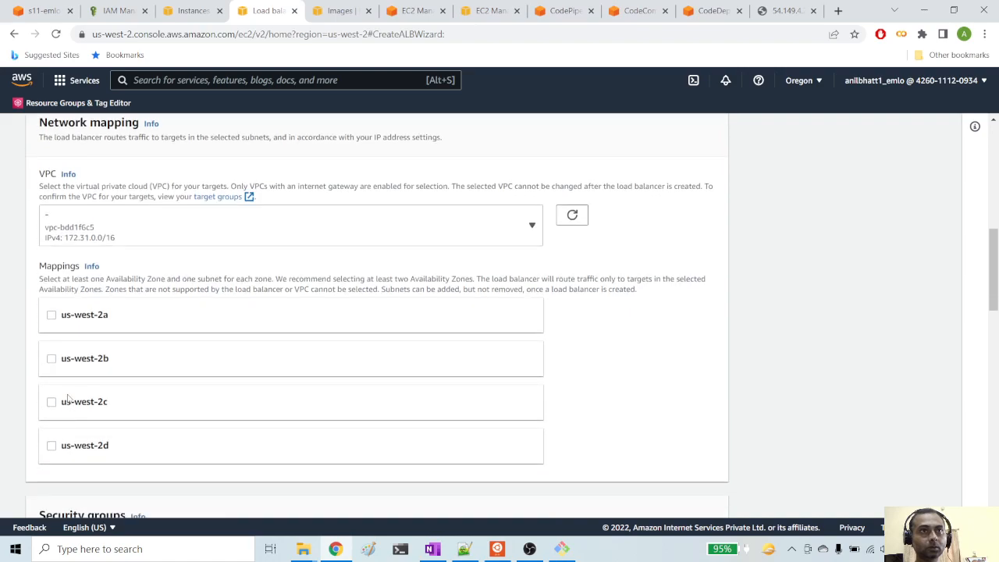
pyautogui.click(51, 316)
pyautogui.scroll(-2, 90, 424)
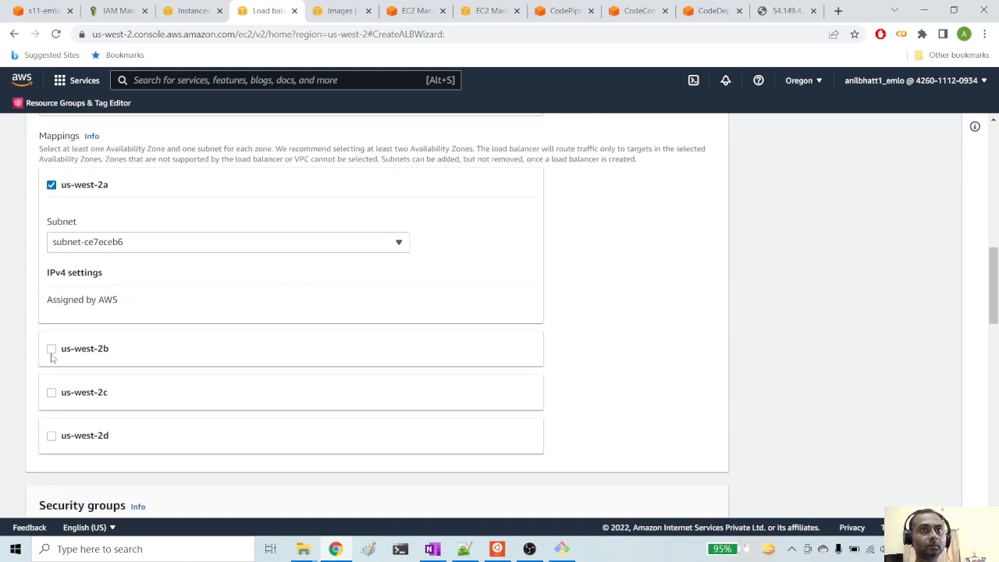
pyautogui.click(51, 349)
pyautogui.scroll(-1, 79, 431)
pyautogui.scroll(-3, 79, 431)
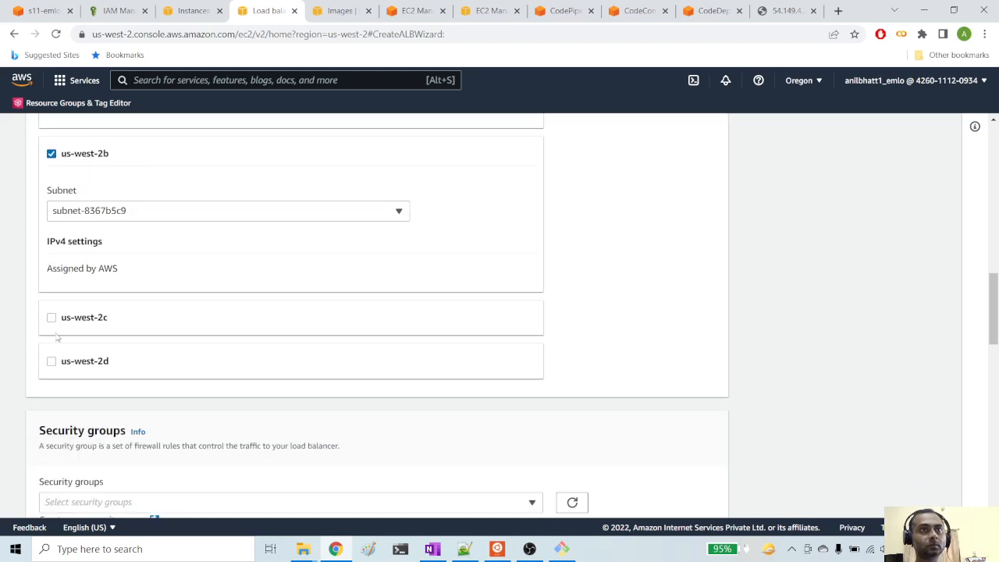
pyautogui.click(51, 318)
pyautogui.scroll(-2, 51, 344)
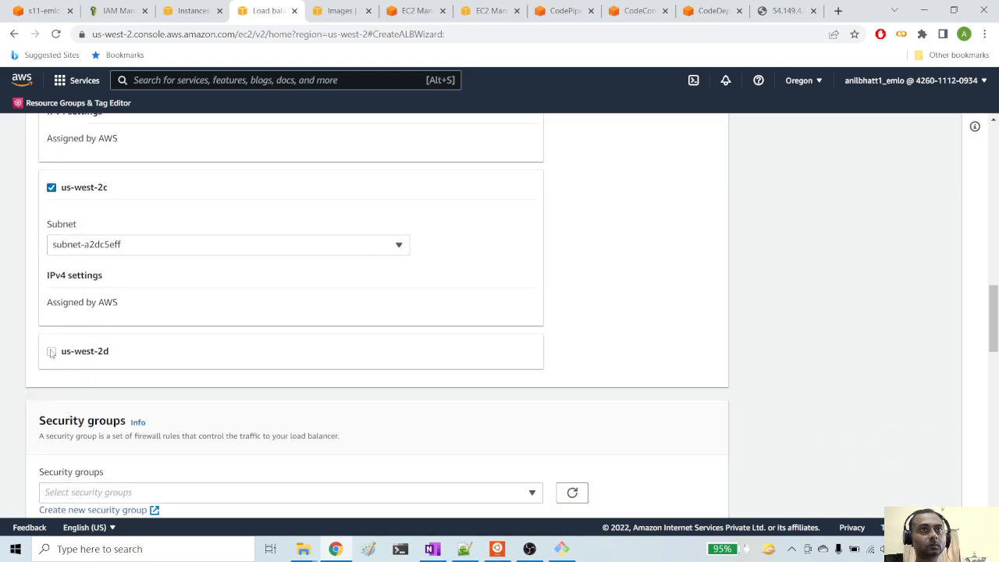
pyautogui.click(52, 352)
pyautogui.scroll(7, 248, 411)
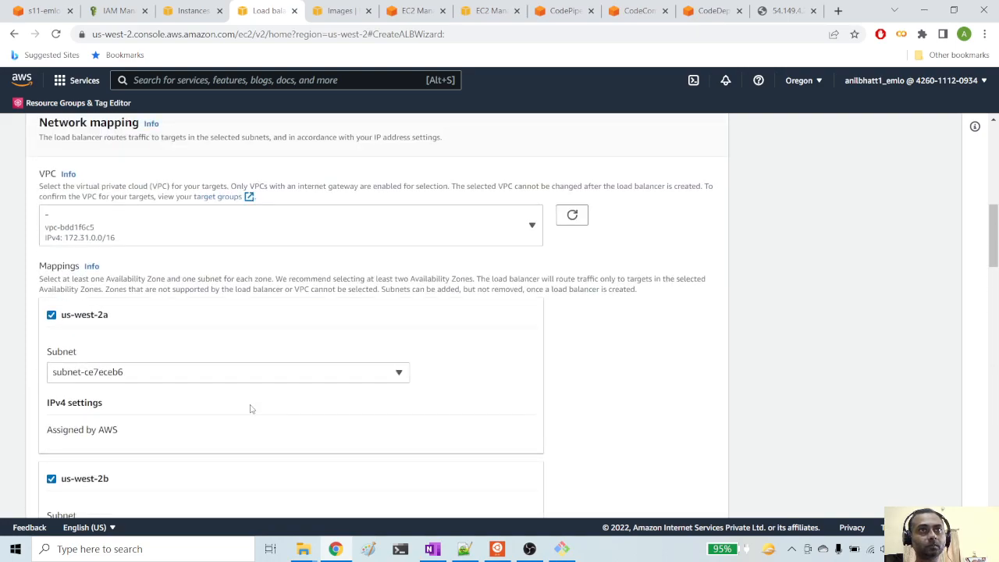
pyautogui.scroll(3, 250, 409)
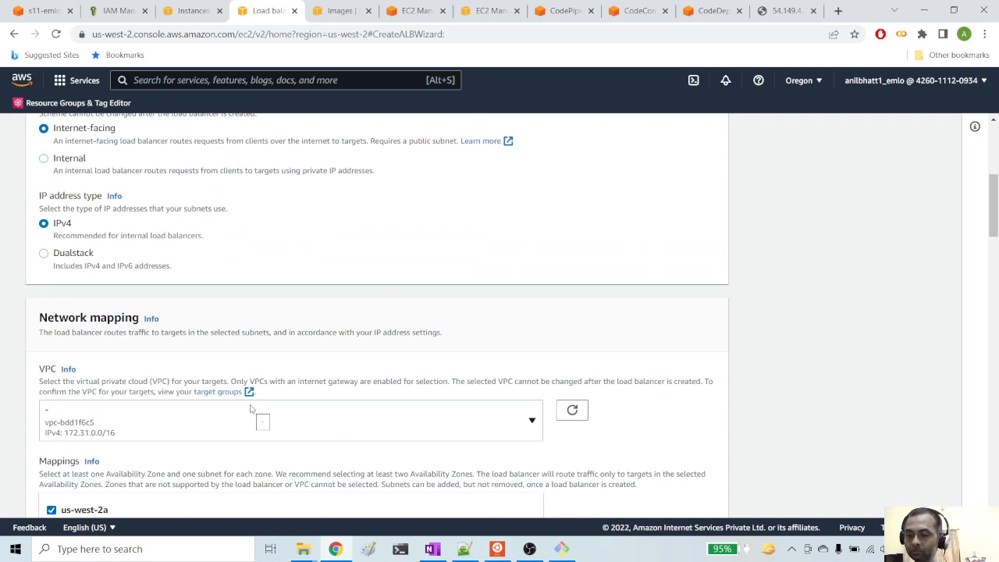
# Step: Add AutoScaling-Security-Group-6 to the load balancer's security groups
pyautogui.scroll(-10, 251, 409)
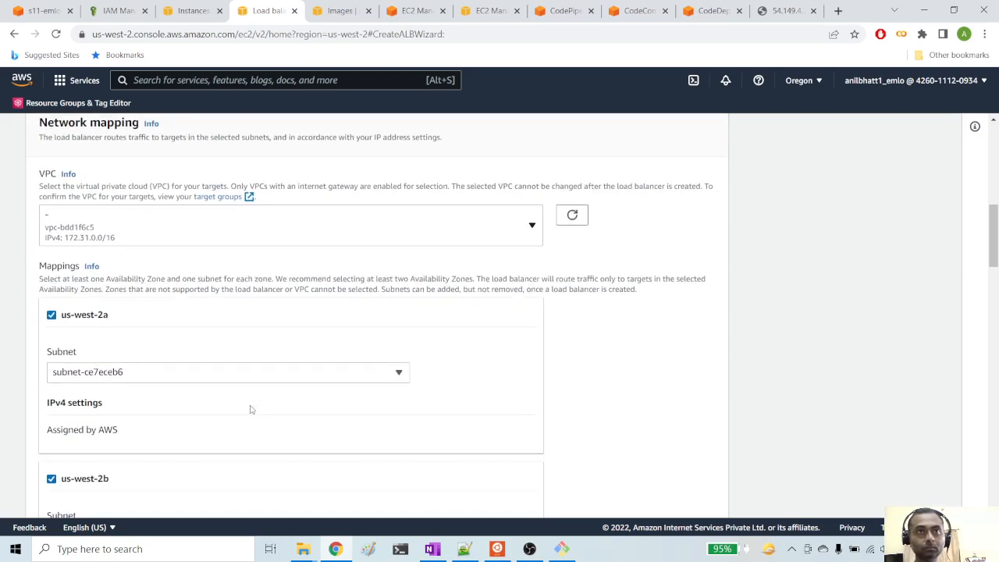
pyautogui.scroll(-4, 251, 409)
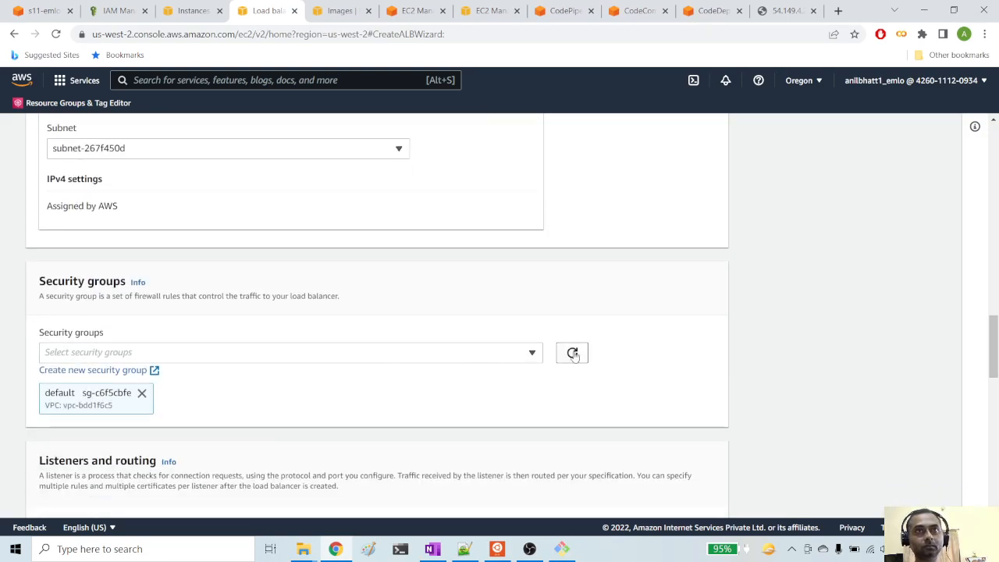
pyautogui.click(532, 355)
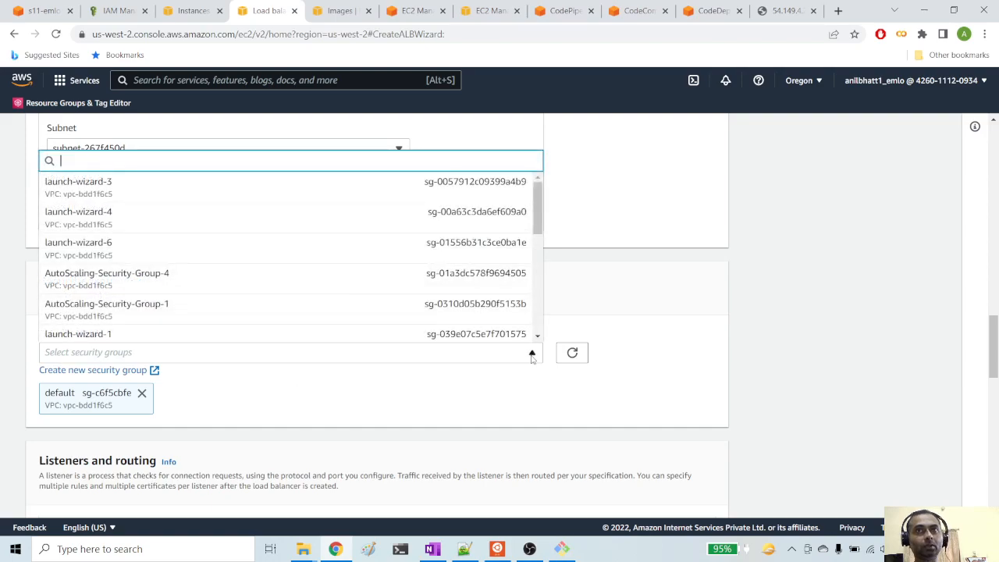
pyautogui.scroll(-2, 187, 309)
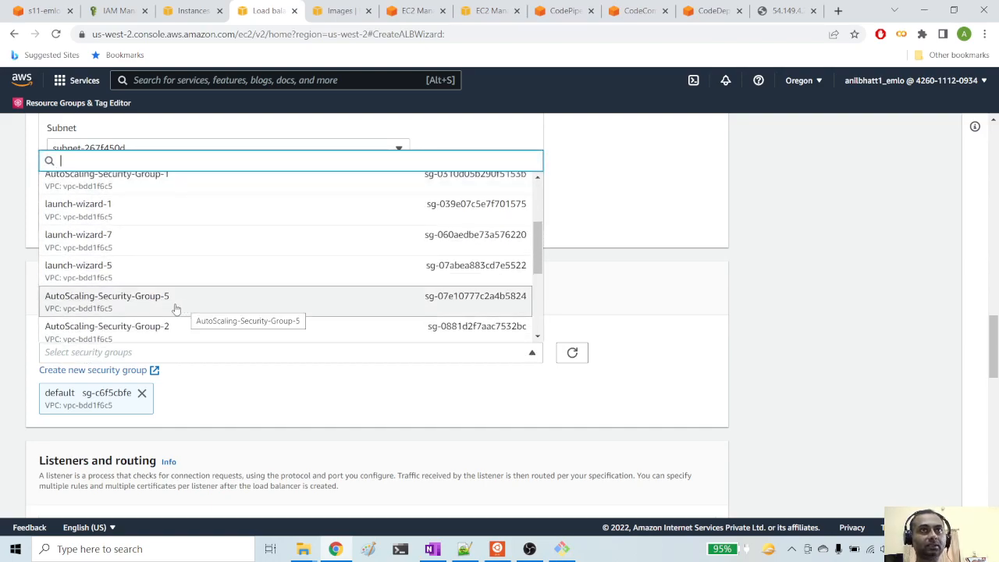
pyautogui.scroll(-4, 176, 309)
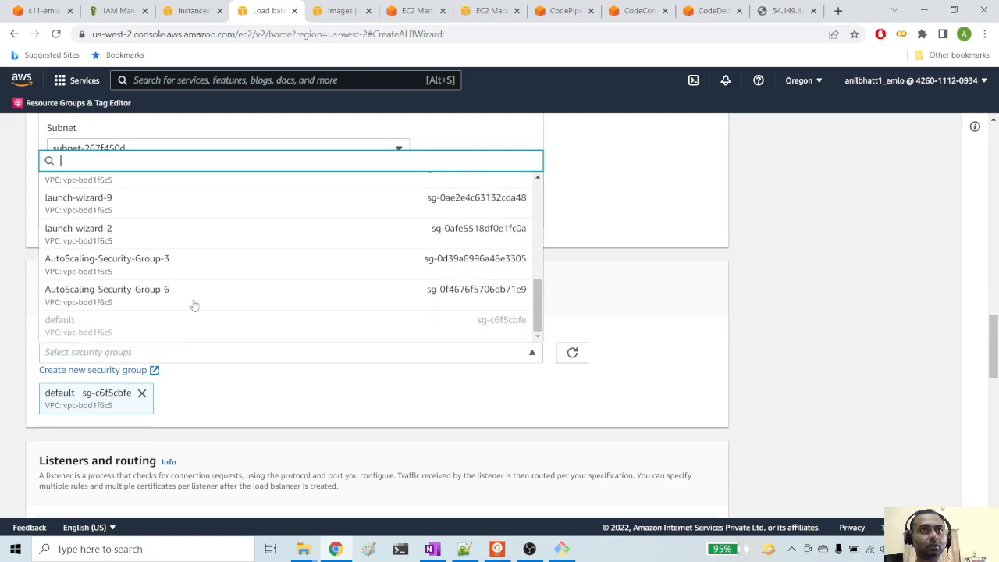
pyautogui.click(172, 309)
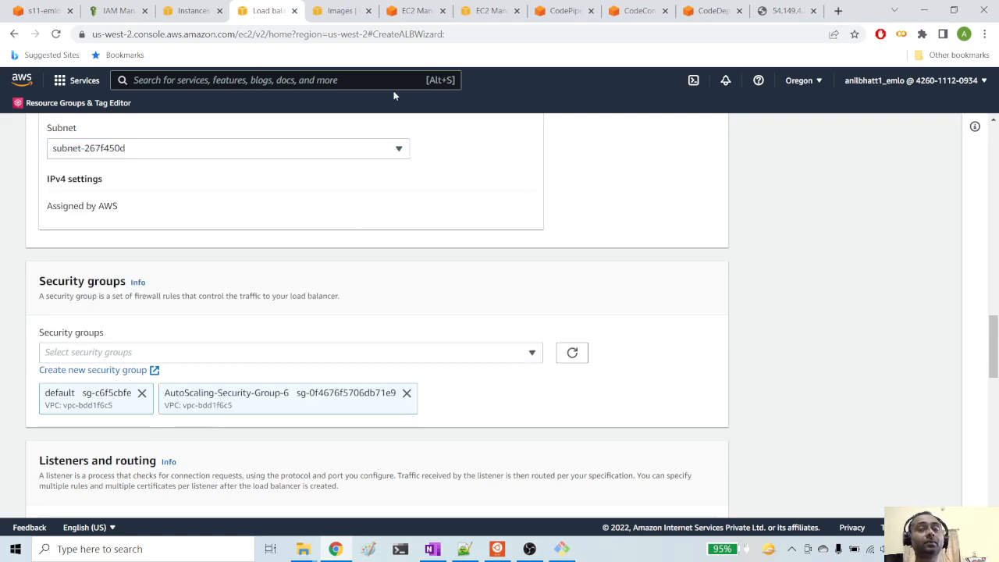
# Step: Return to the launch configurations page and examine the details of s11_autoscale_demo_config for its assigned security group
pyautogui.click(482, 10)
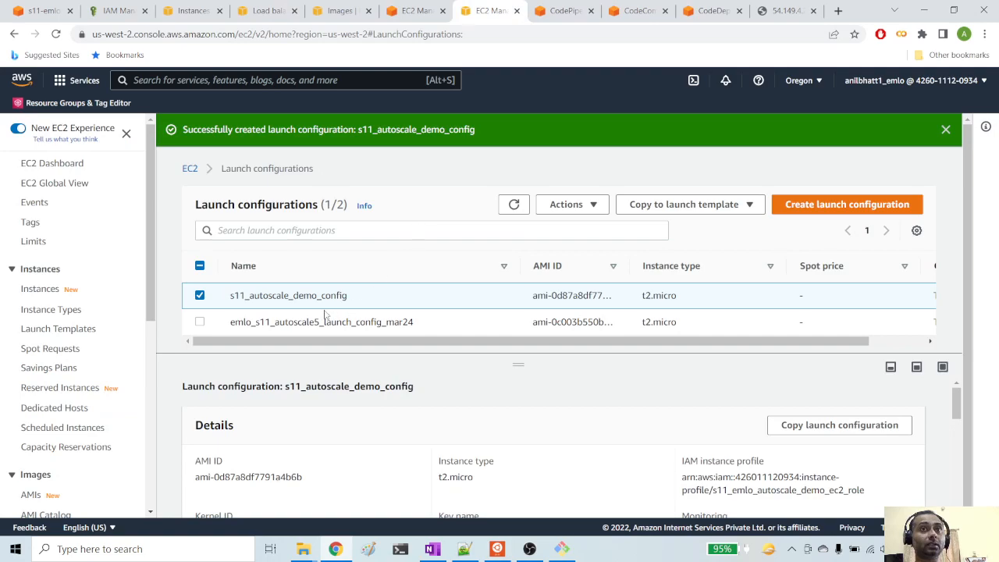
pyautogui.click(201, 296)
pyautogui.click(199, 298)
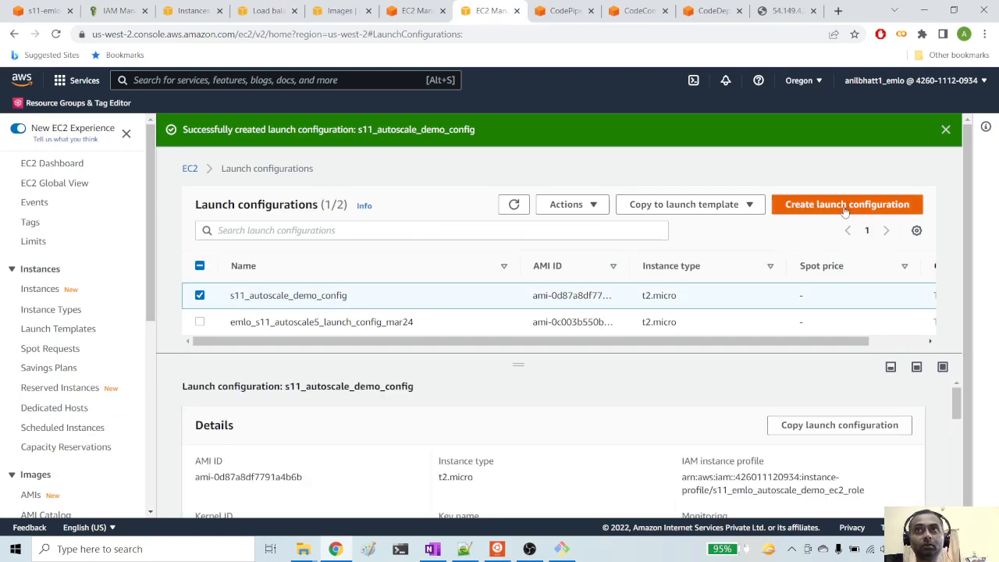
pyautogui.scroll(-2, 734, 416)
pyautogui.scroll(-1, 574, 443)
pyautogui.scroll(1, 546, 446)
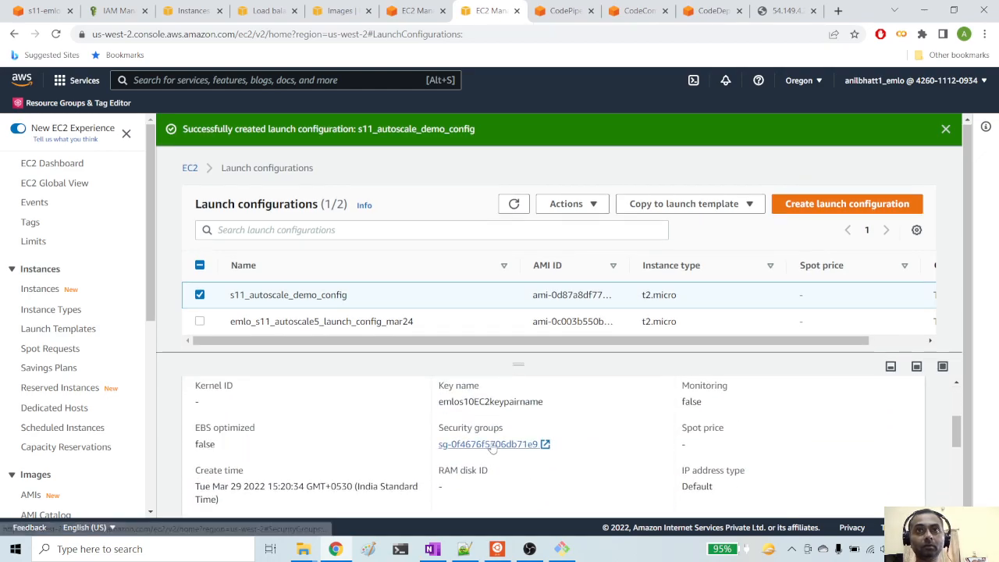
pyautogui.scroll(-3, 491, 449)
pyautogui.scroll(2, 493, 446)
pyautogui.scroll(1, 492, 447)
# Step: Open the launch configuration's security group in a separate browser tab to check its name, and return to the load balancer setup
pyautogui.rightClick(513, 445)
pyautogui.click(571, 324)
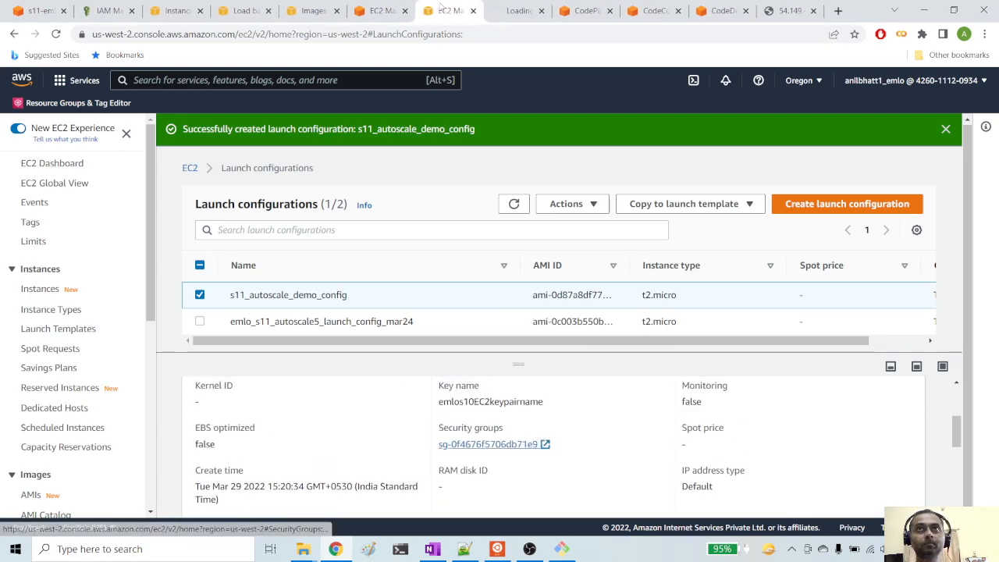
pyautogui.hotkey('ctrl', 'Tab')
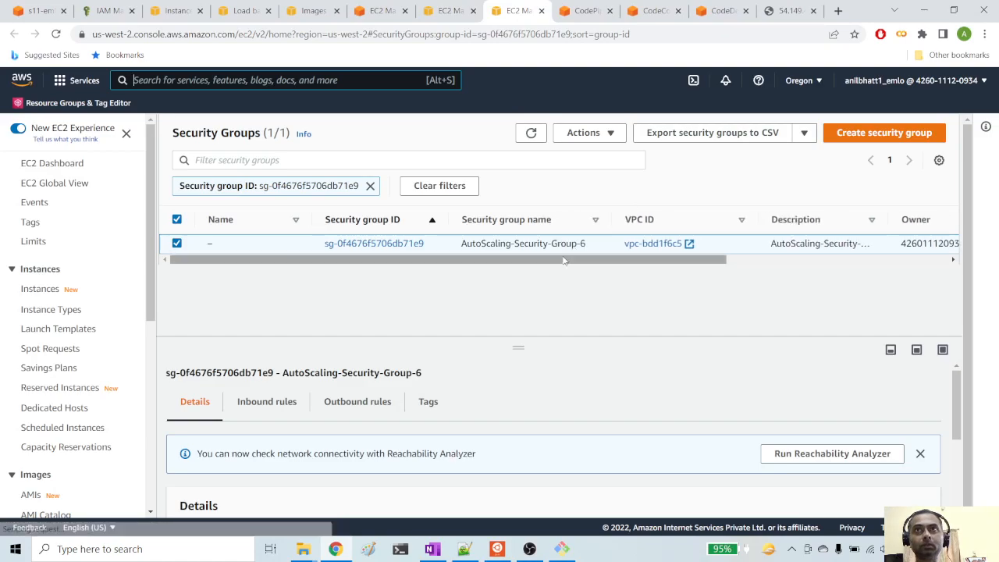
pyautogui.click(437, 10)
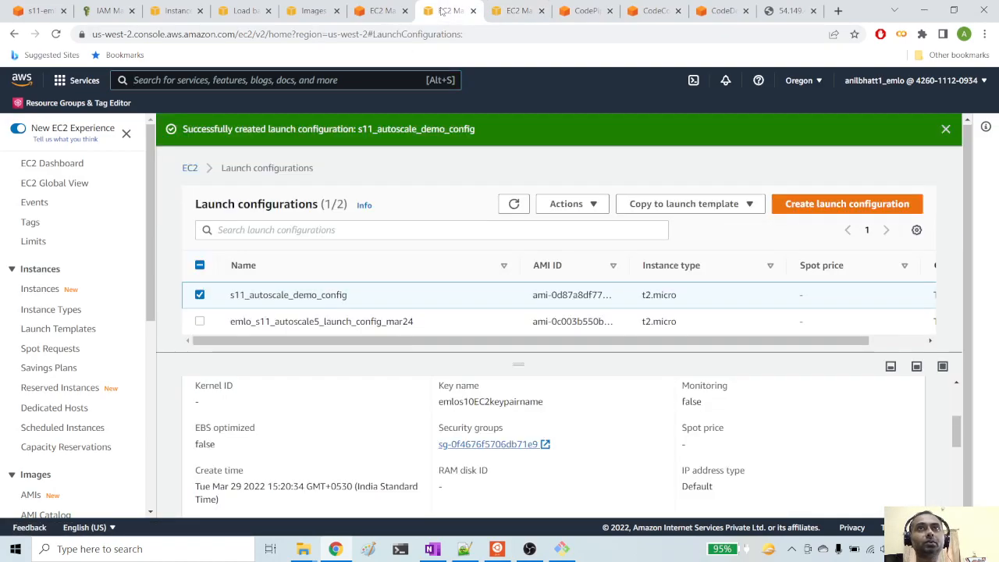
pyautogui.click(243, 11)
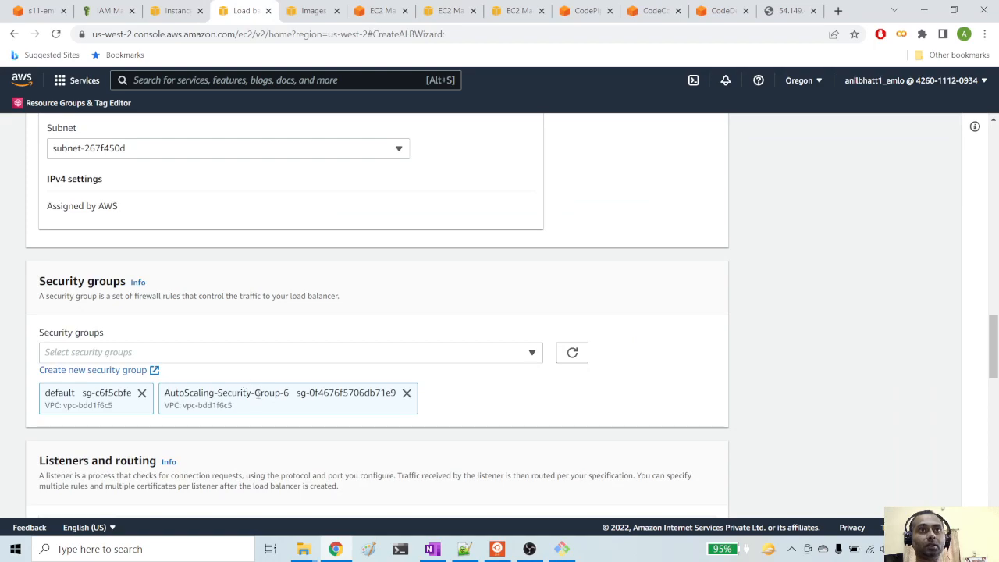
# Step: Set the load balancer listener's port to 3000, keeping HTTP as its protocol
pyautogui.scroll(-2, 322, 413)
pyautogui.scroll(-2, 319, 413)
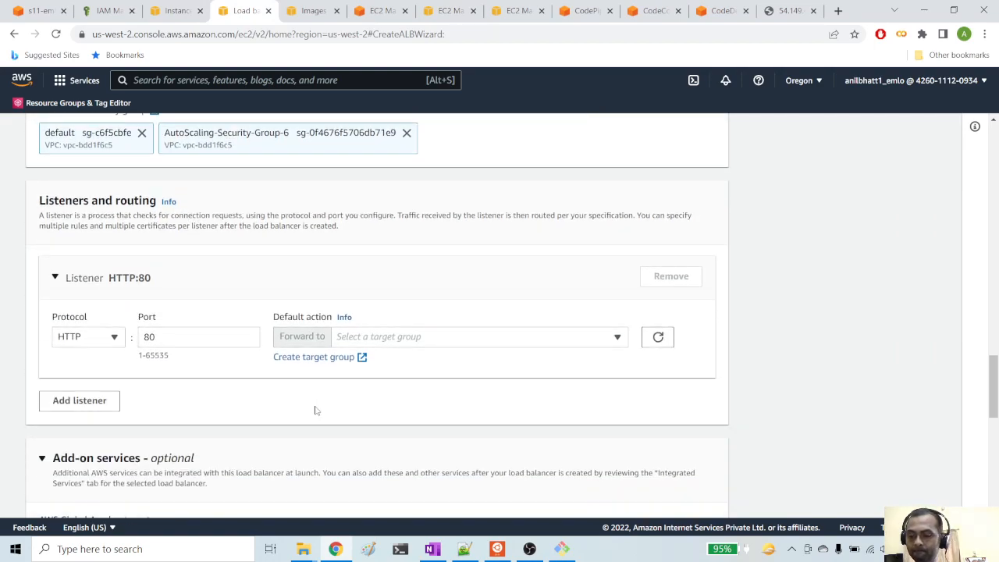
pyautogui.doubleClick(181, 337)
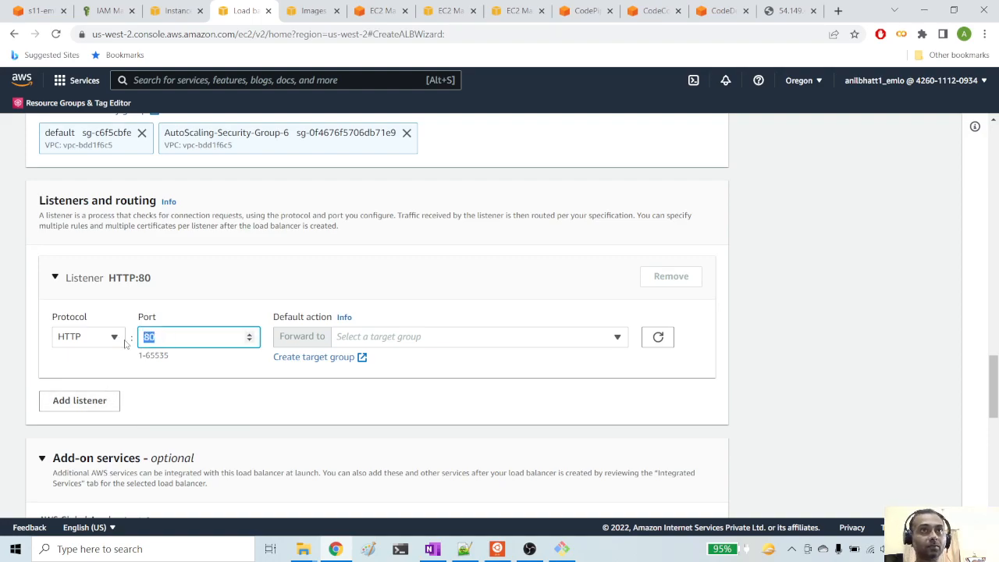
pyautogui.write('3000')
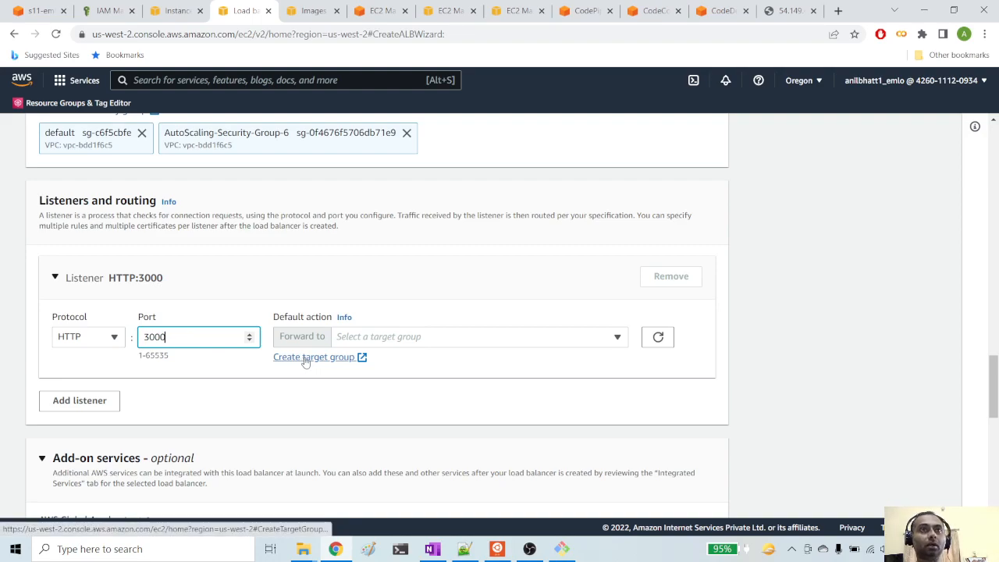
# Step: Open target group creation in a separate browser tab and set the group's port to 3000, keeping the Instances target type and HTTP
pyautogui.rightClick(326, 364)
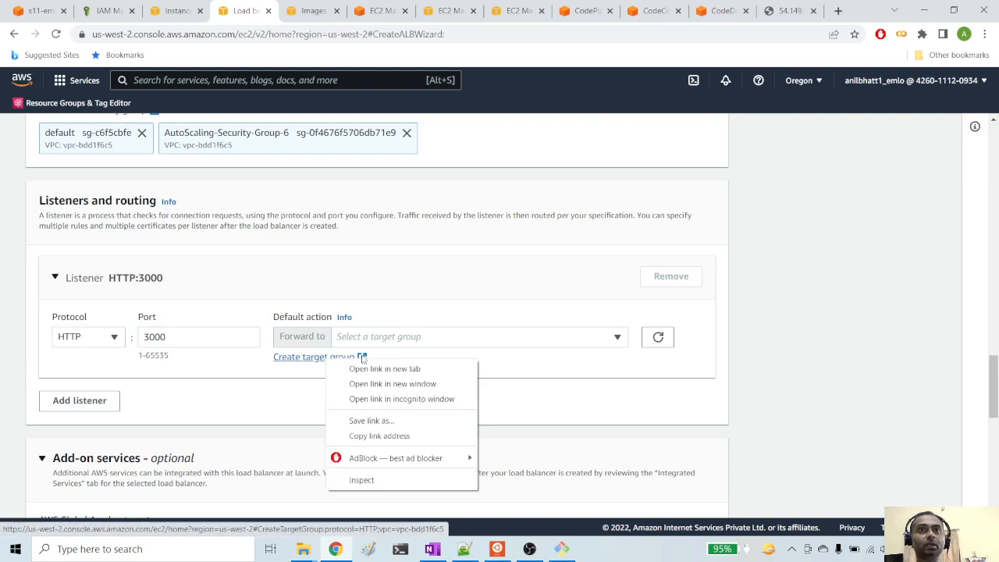
pyautogui.click(373, 368)
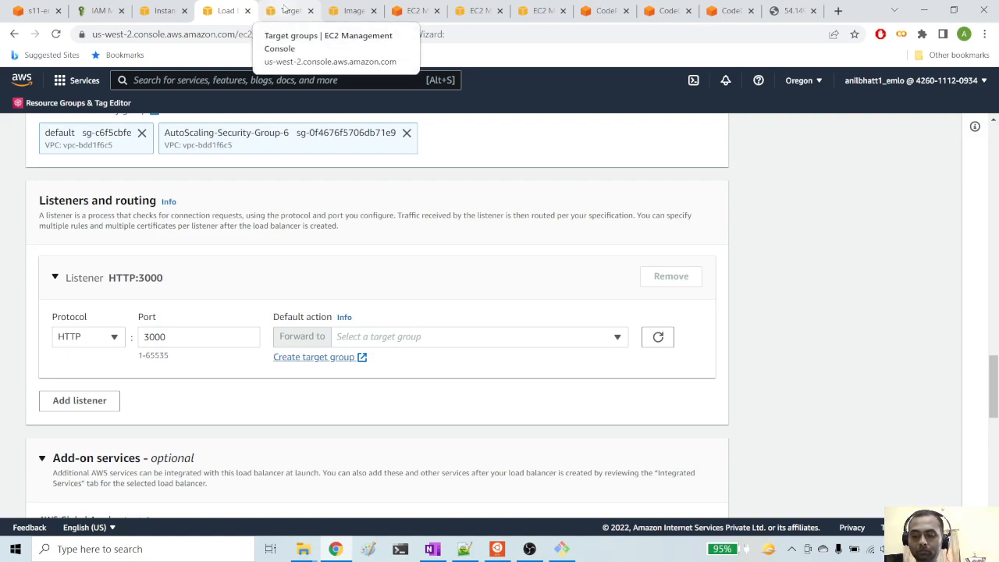
pyautogui.click(290, 11)
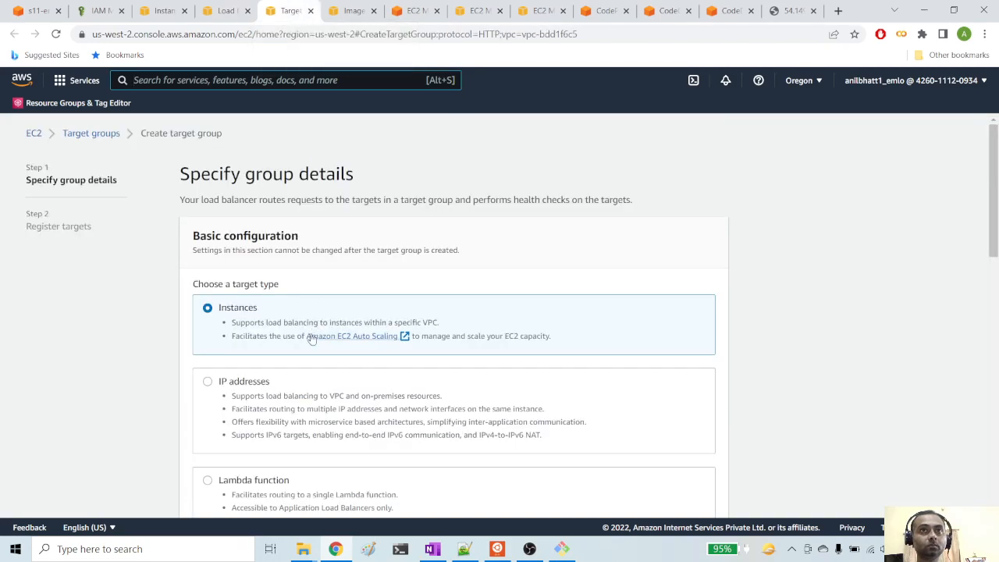
pyautogui.scroll(-3, 312, 338)
pyautogui.doubleClick(275, 376)
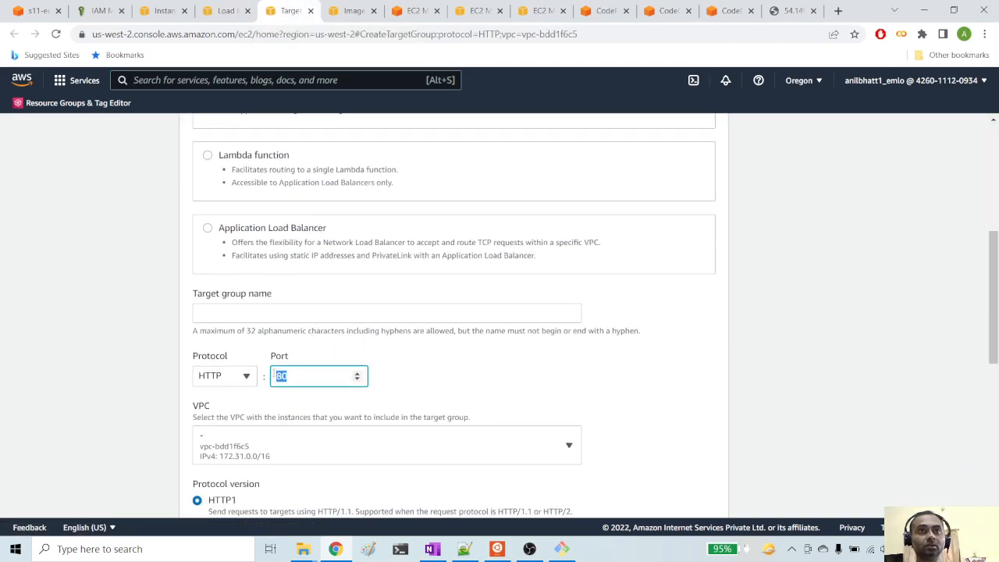
pyautogui.write('3000')
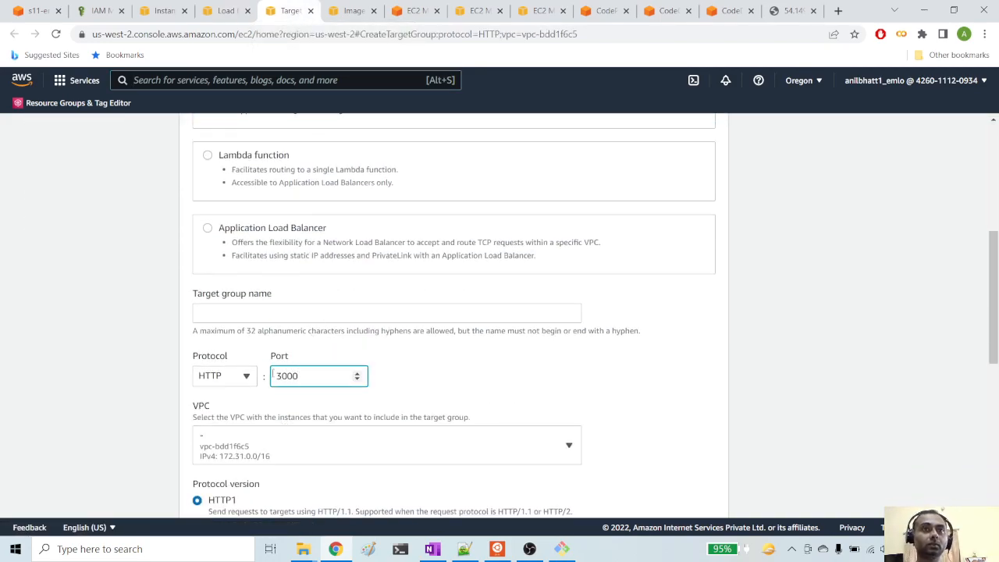
# Step: Override the health check port with 3000 in the advanced health check settings, keeping the HTTP protocol and the / path
pyautogui.scroll(-2, 397, 393)
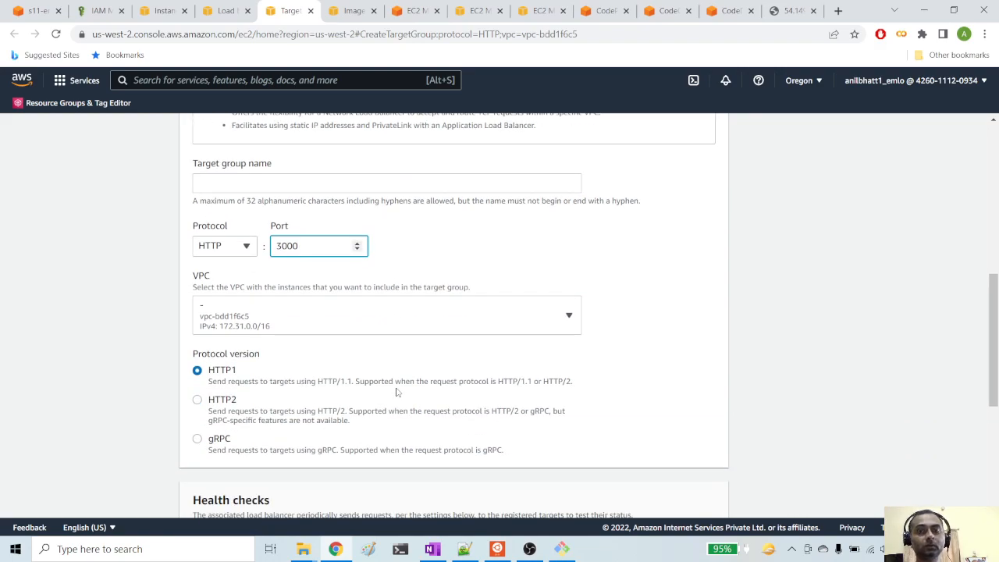
pyautogui.scroll(-3, 397, 392)
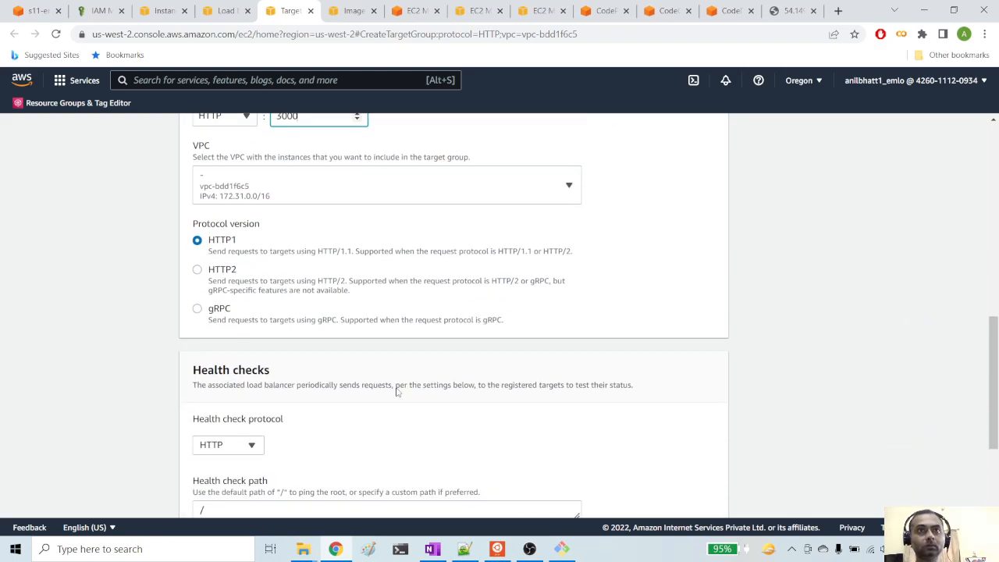
pyautogui.scroll(-1, 397, 388)
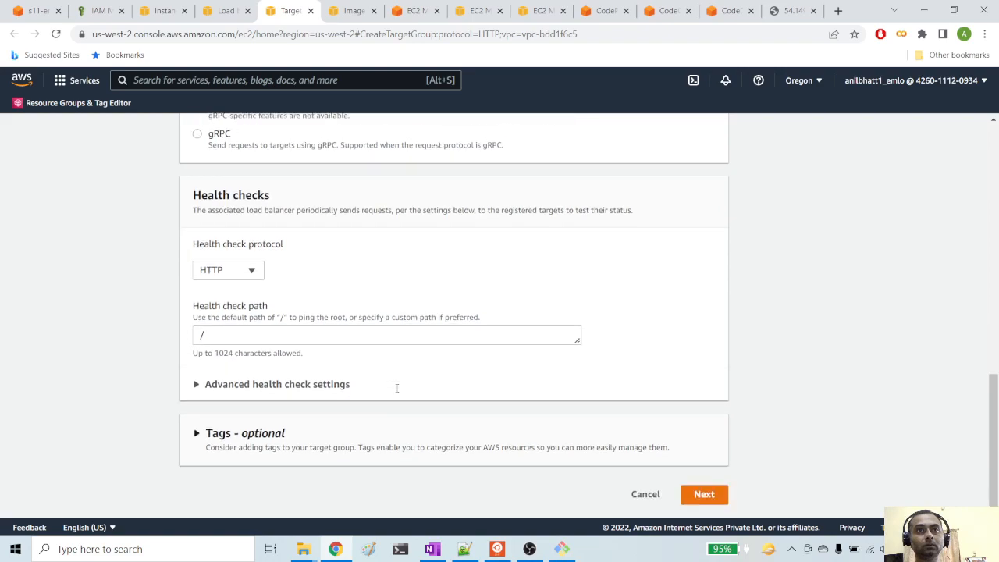
pyautogui.click(392, 384)
pyautogui.scroll(-2, 388, 416)
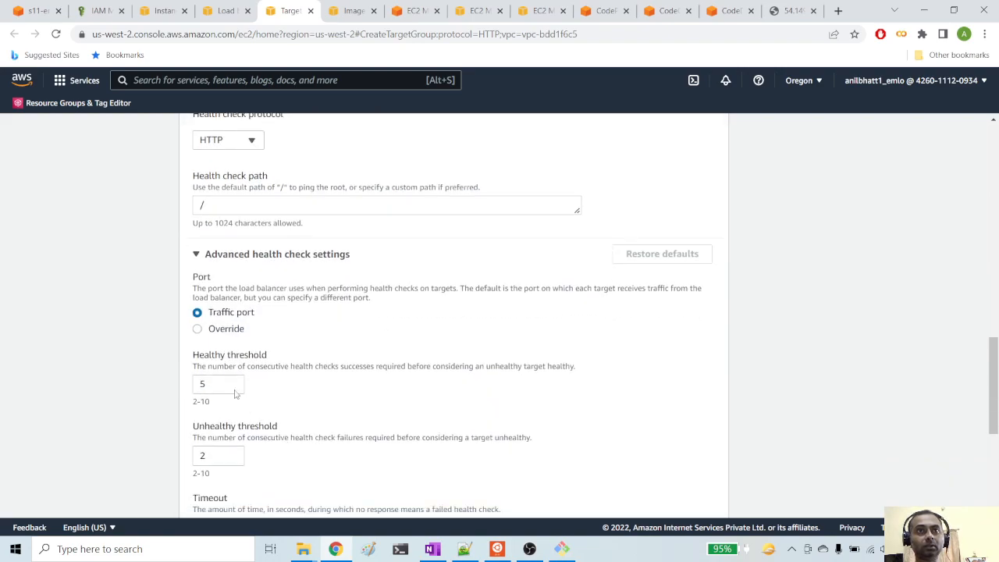
pyautogui.click(197, 329)
pyautogui.doubleClick(207, 349)
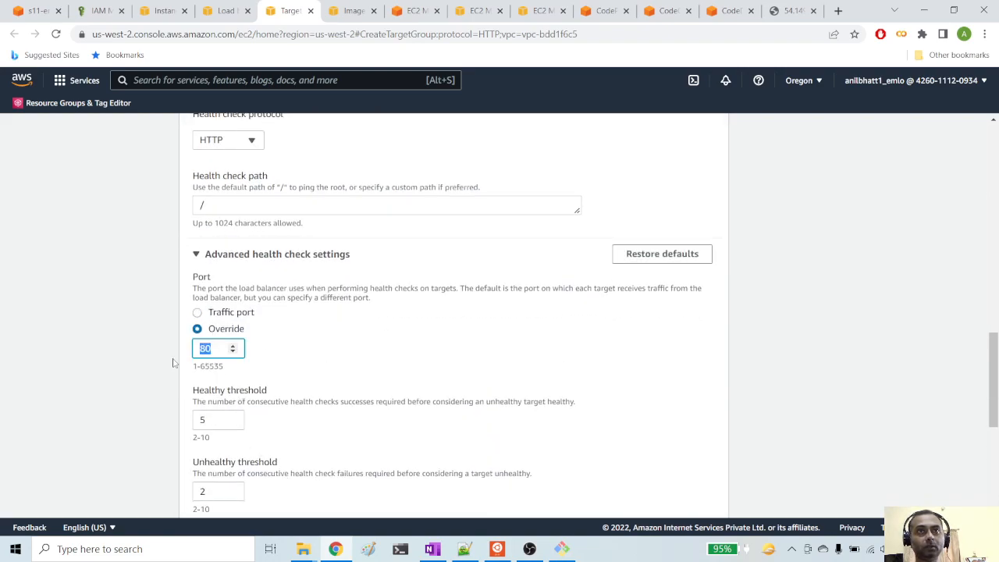
pyautogui.write('3000')
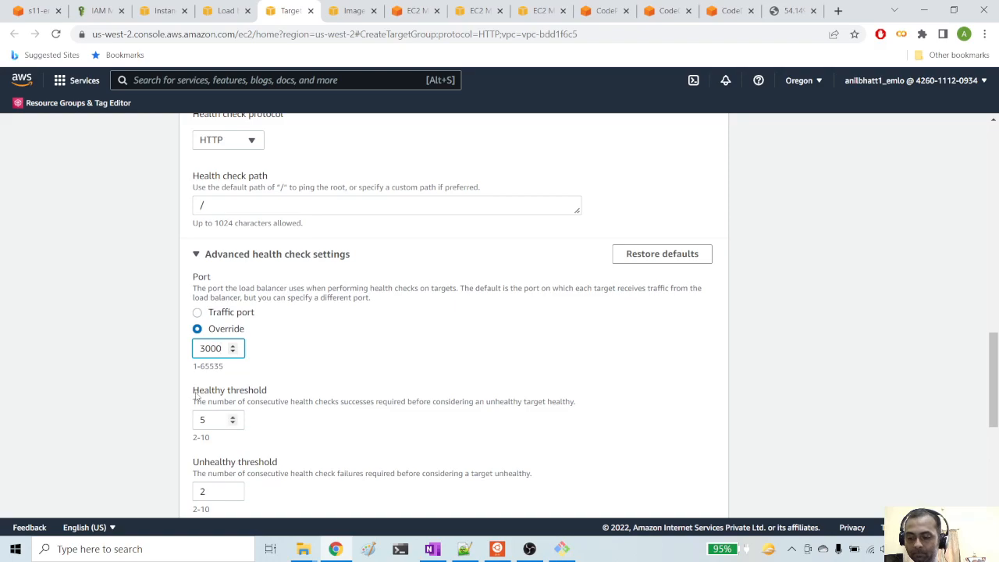
# Step: Name the target group s11-autoscale-demo-tg, leaving the health check thresholds, timeout, interval and success codes at their defaults
pyautogui.scroll(-2, 256, 399)
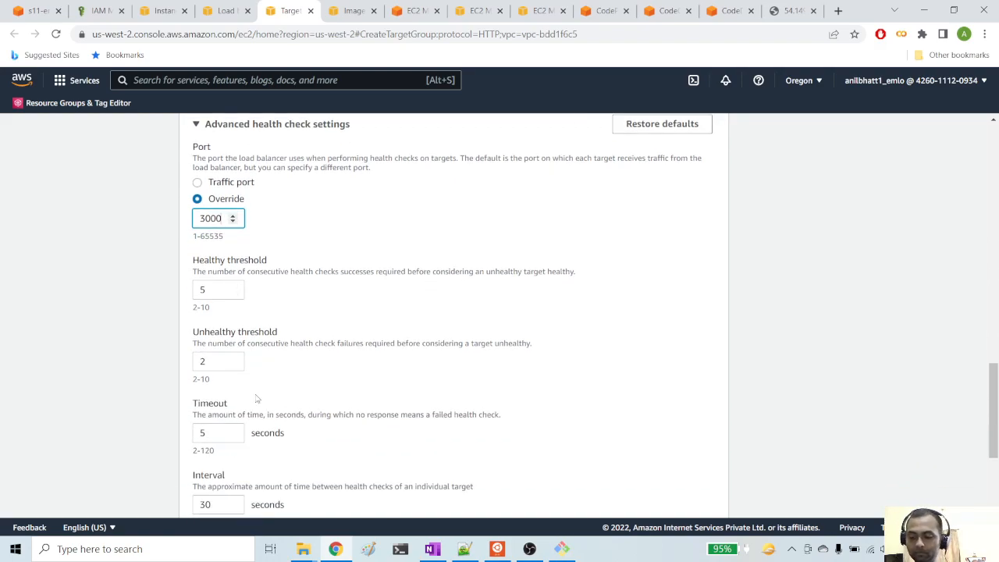
pyautogui.scroll(-3, 257, 399)
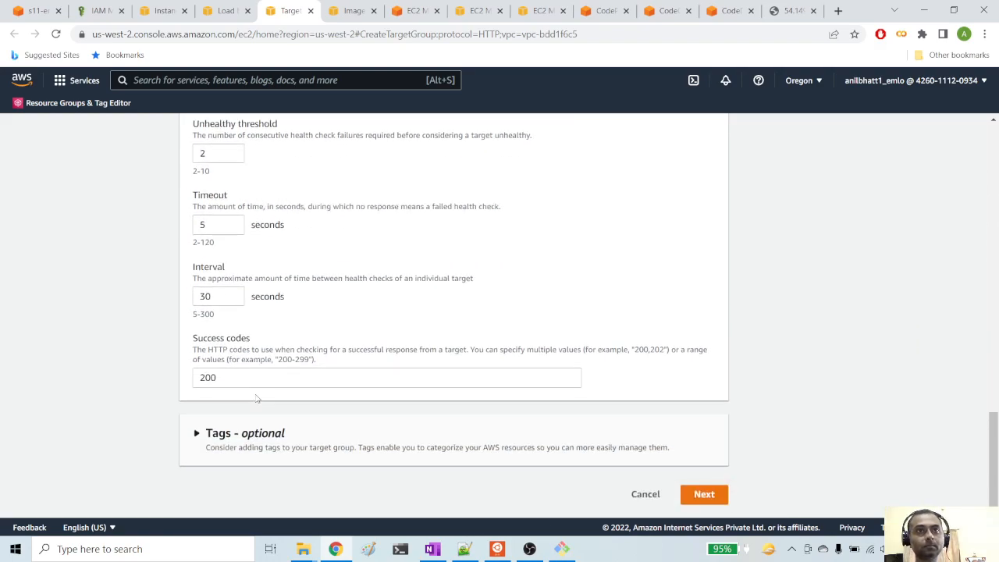
pyautogui.scroll(20, 256, 399)
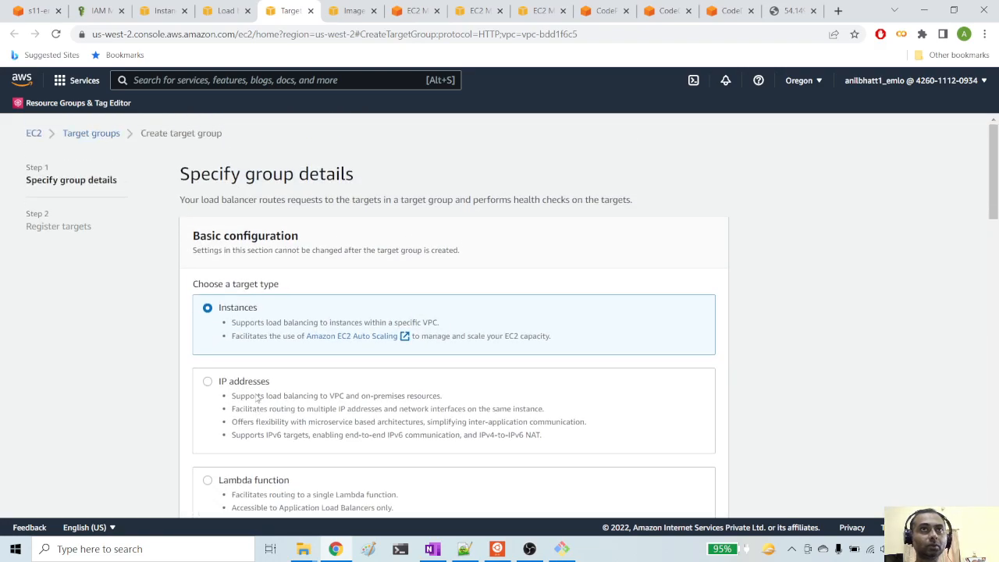
pyautogui.scroll(-6, 268, 336)
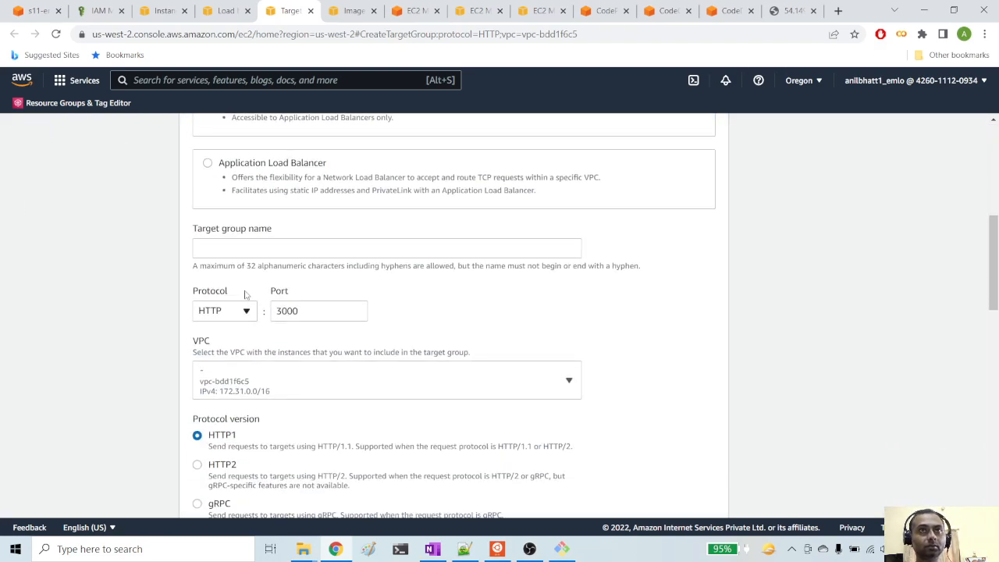
pyautogui.click(244, 246)
pyautogui.write('s11')
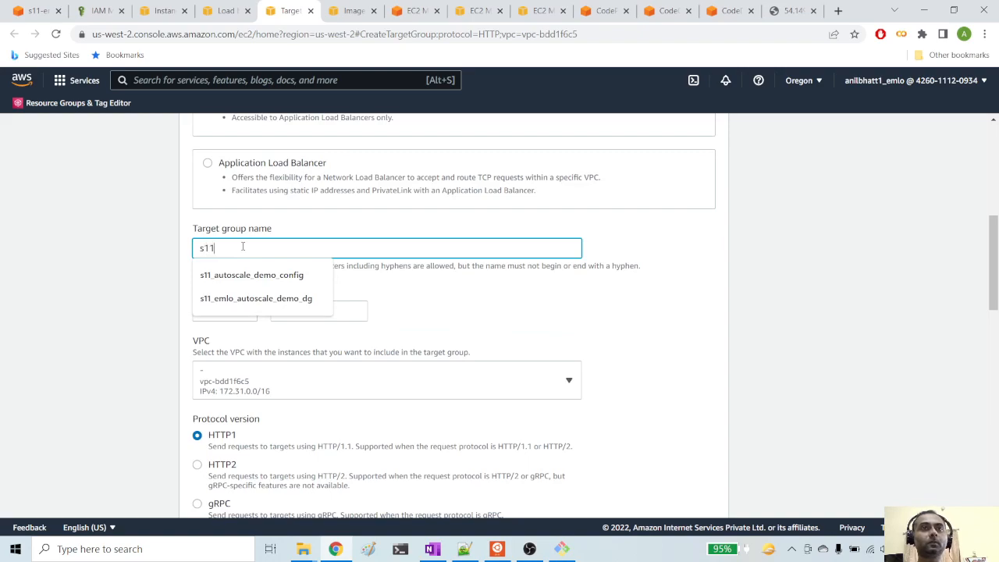
pyautogui.write('-as')
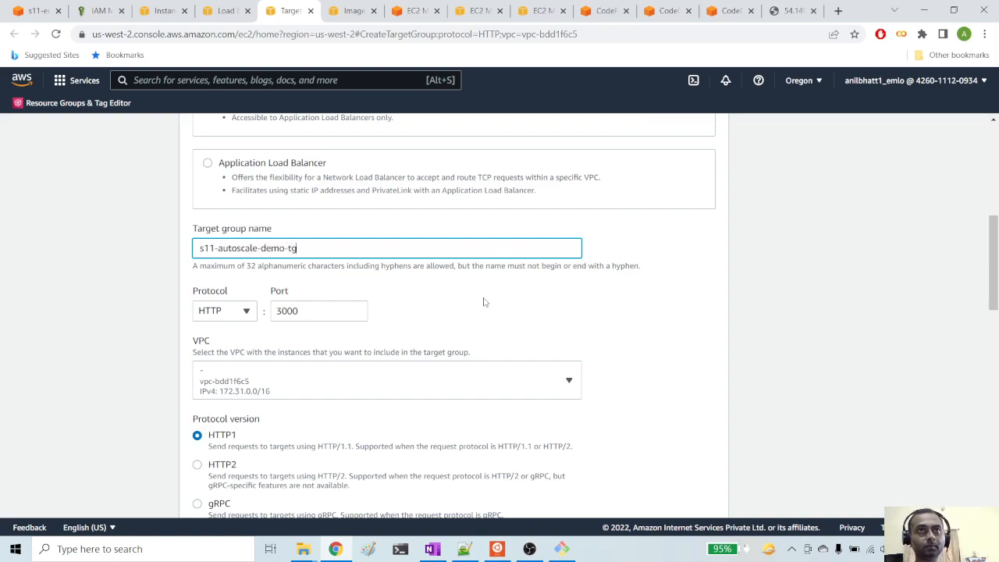
# Step: Review the target group's name, protocol, VPC and health check settings, and continue to target registration
pyautogui.scroll(-4, 484, 303)
pyautogui.scroll(-2, 481, 304)
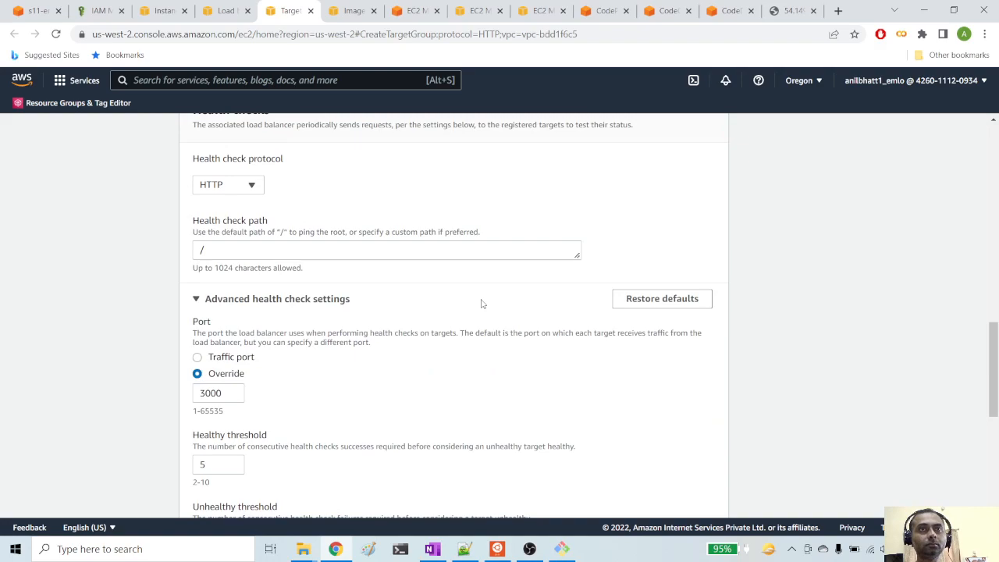
pyautogui.scroll(3, 482, 305)
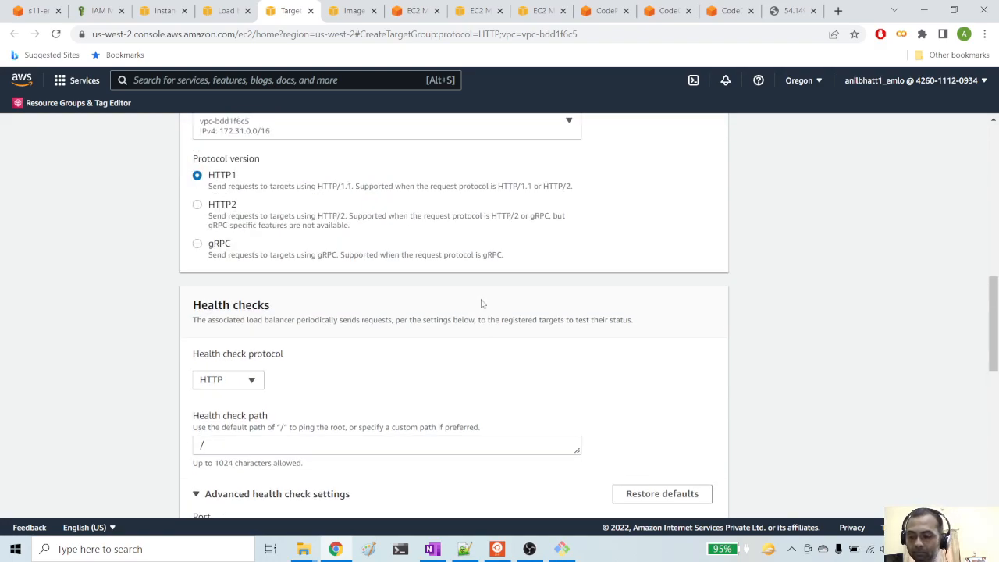
pyautogui.scroll(-8, 482, 305)
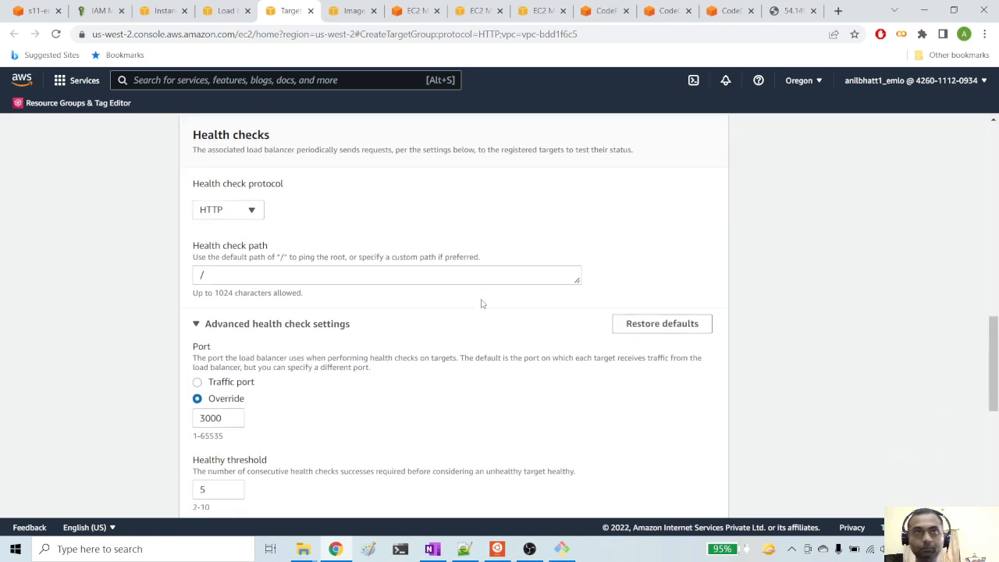
pyautogui.scroll(5, 482, 305)
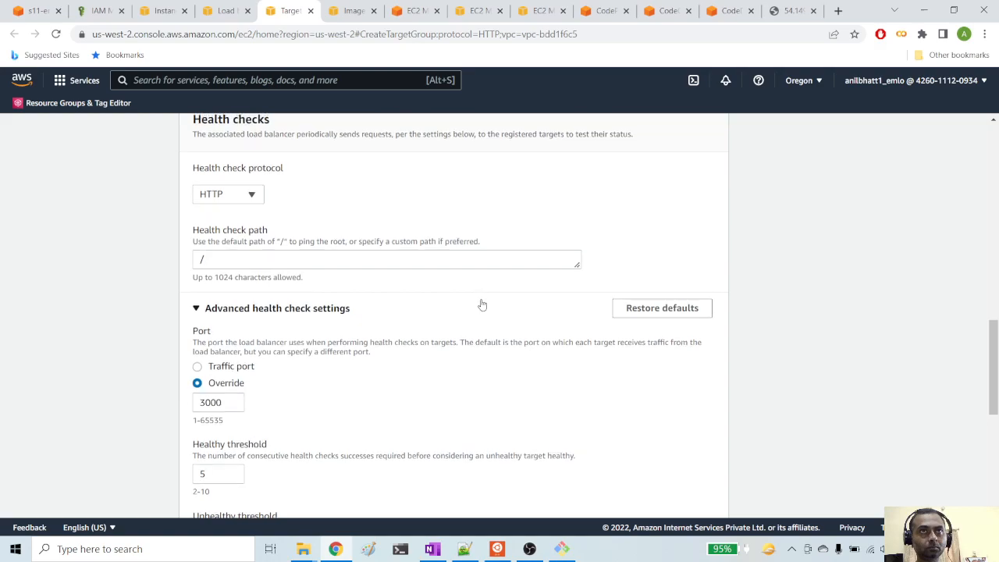
pyautogui.scroll(5, 482, 305)
pyautogui.scroll(2, 482, 304)
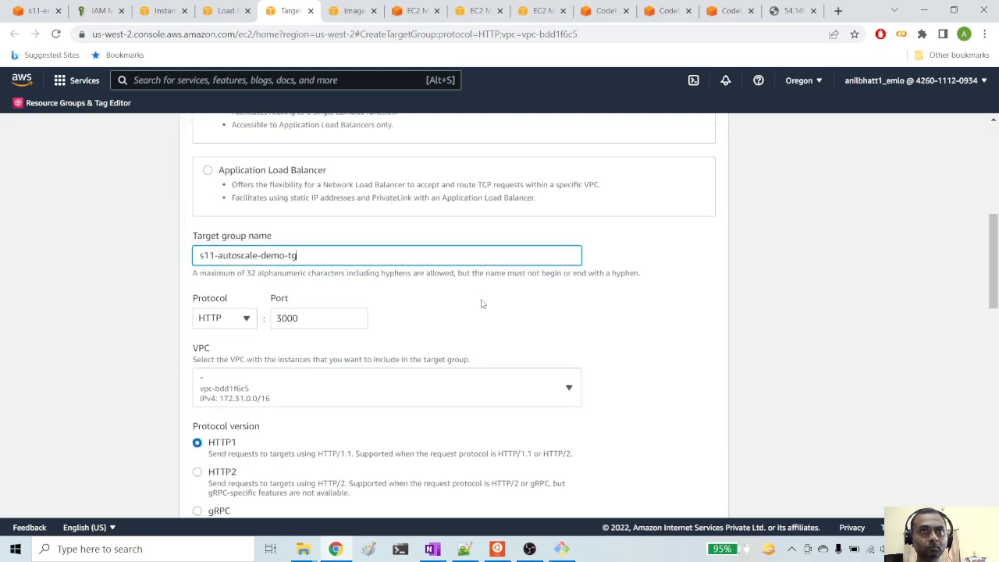
pyautogui.scroll(-10, 482, 304)
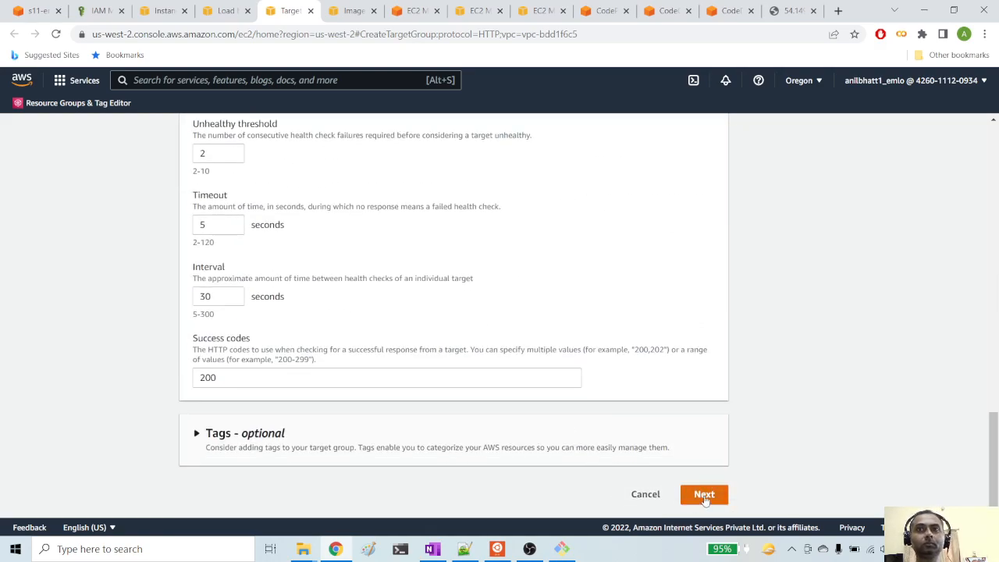
pyautogui.click(706, 495)
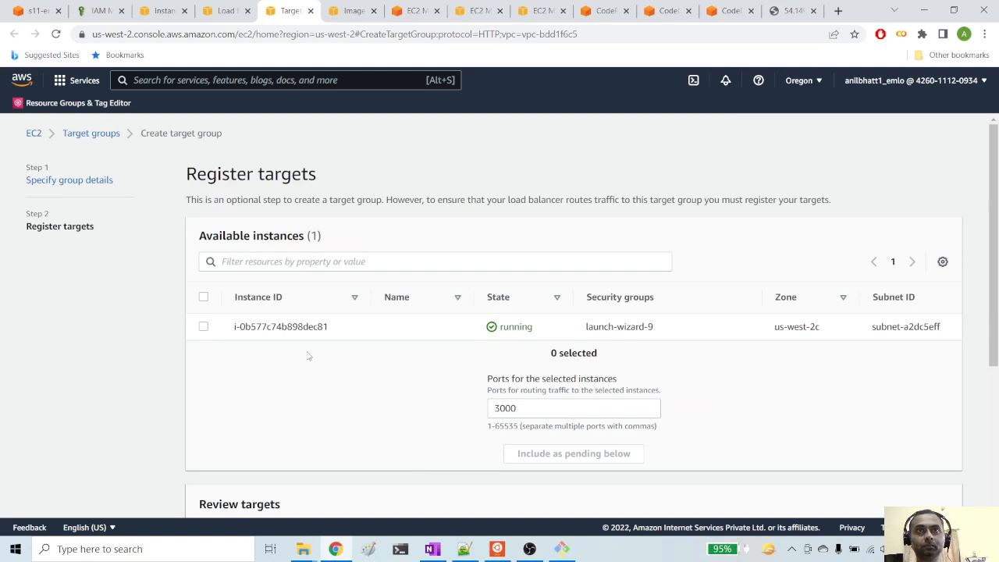
# Step: Add the running us-west-2c instance to the pending targets on port 3000
pyautogui.click(203, 326)
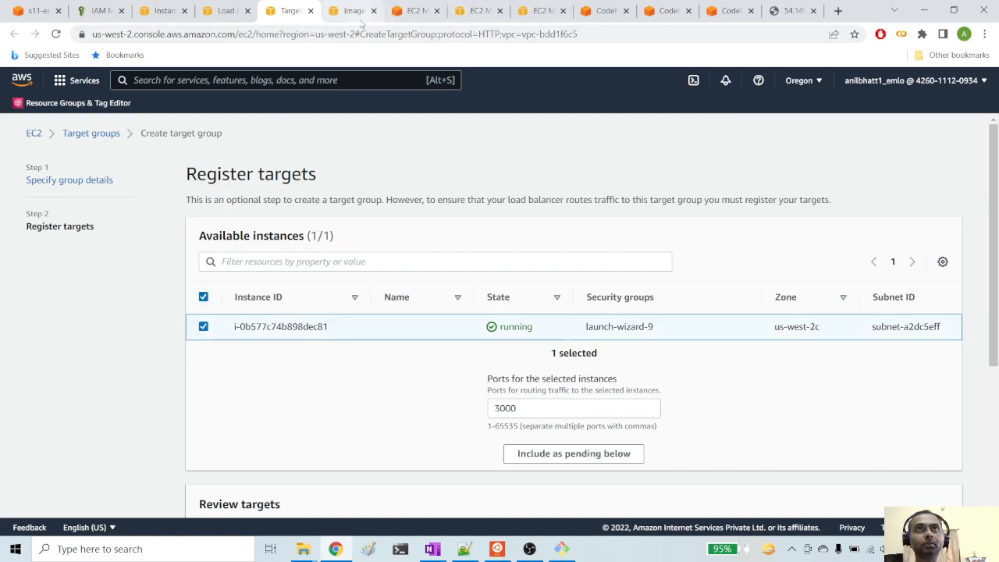
pyautogui.click(164, 10)
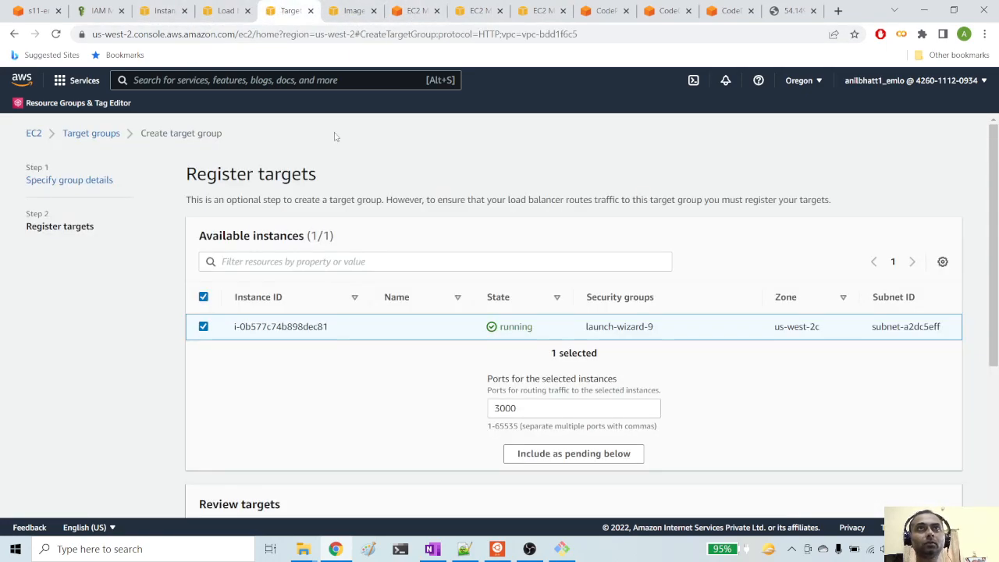
pyautogui.click(289, 11)
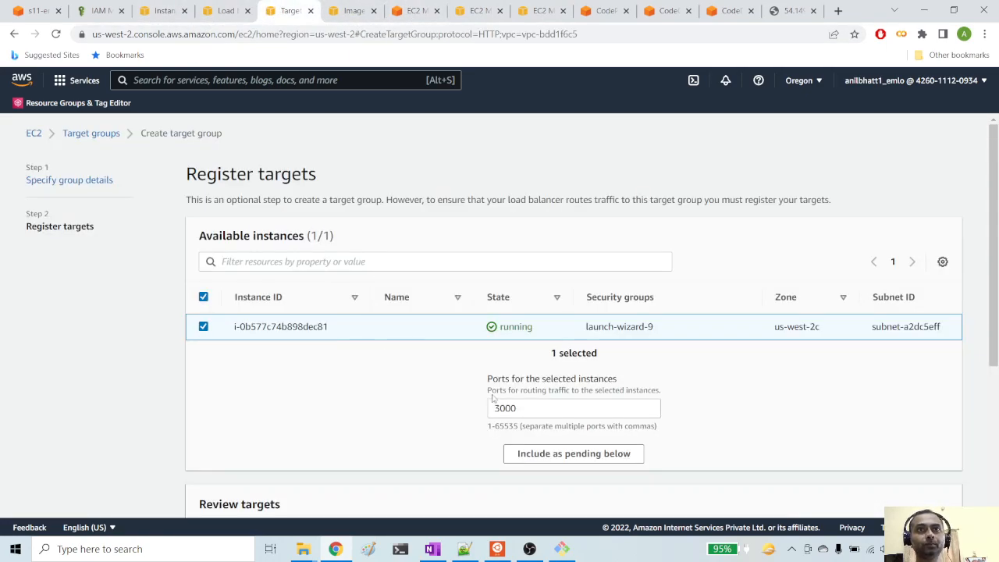
pyautogui.scroll(-2, 570, 453)
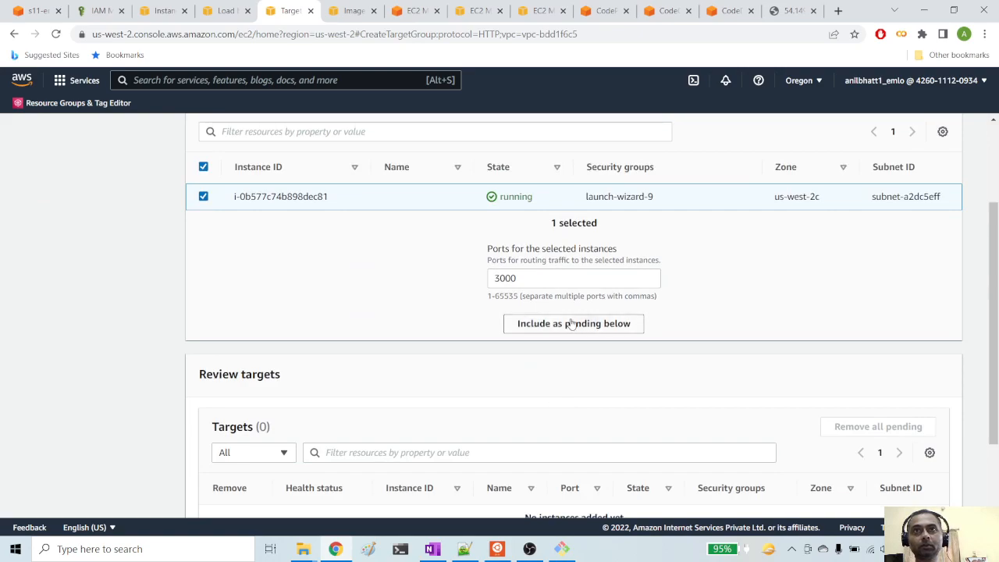
pyautogui.click(572, 325)
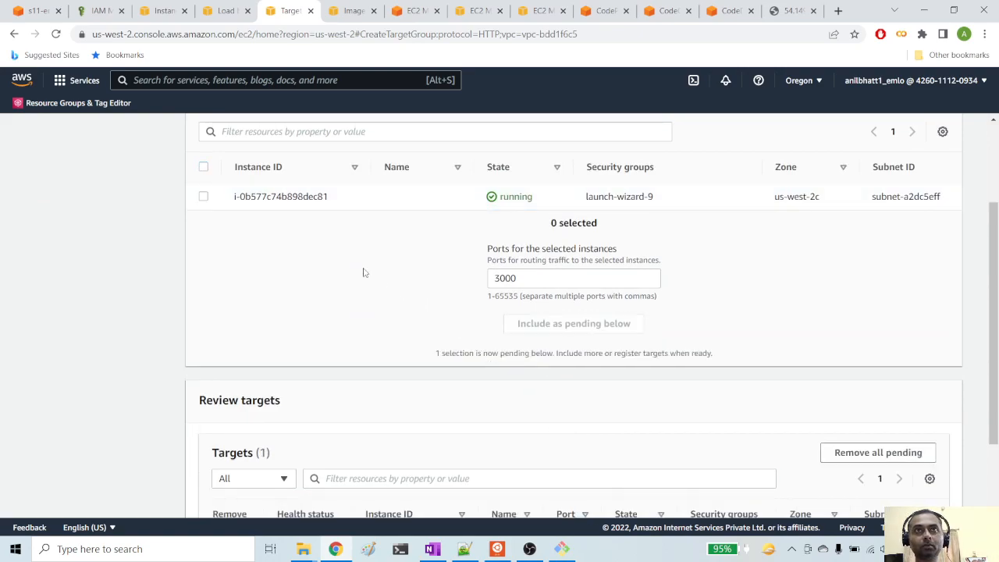
# Step: Review the pending target and create the target group
pyautogui.scroll(-2, 705, 348)
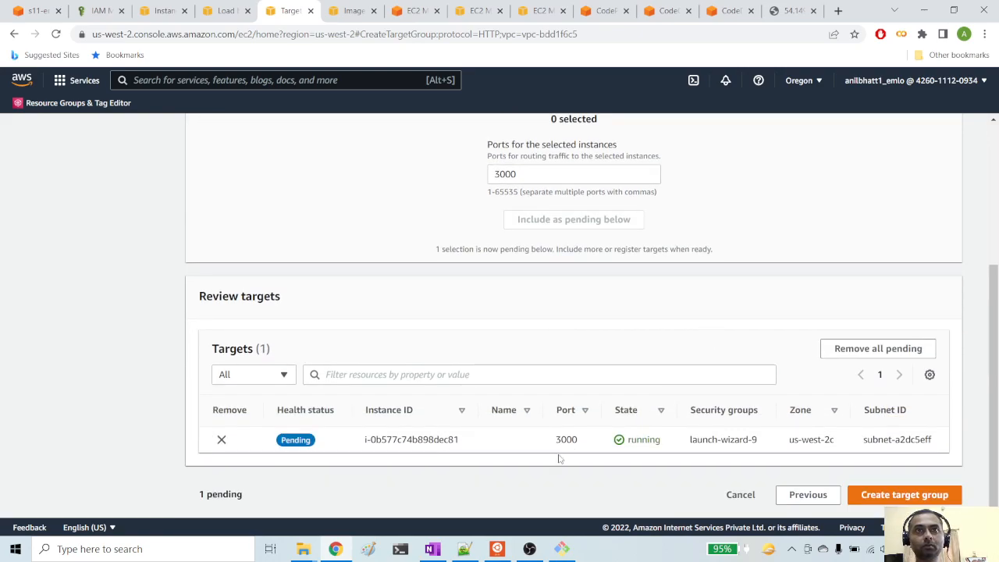
pyautogui.scroll(3, 559, 459)
pyautogui.scroll(-3, 688, 417)
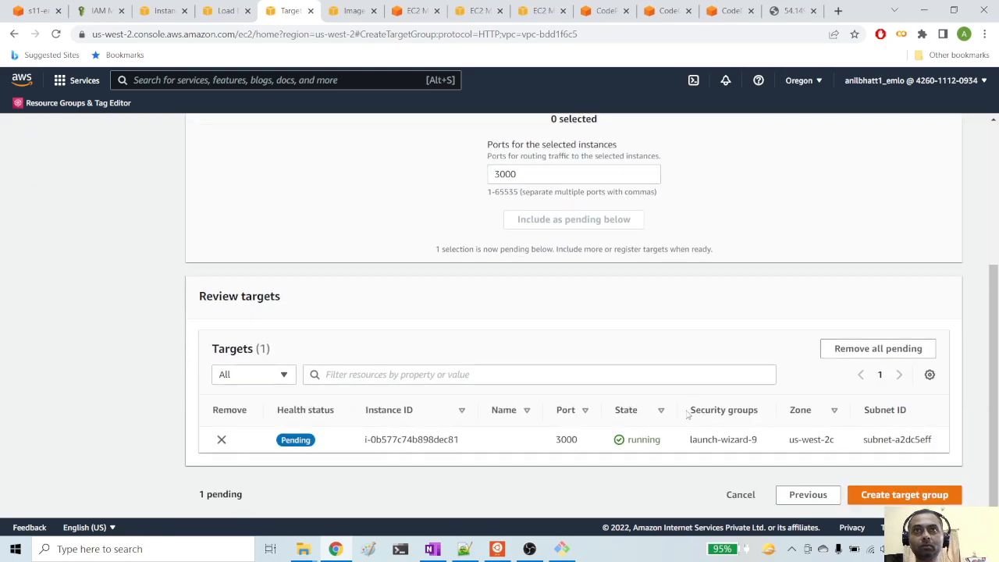
pyautogui.click(867, 495)
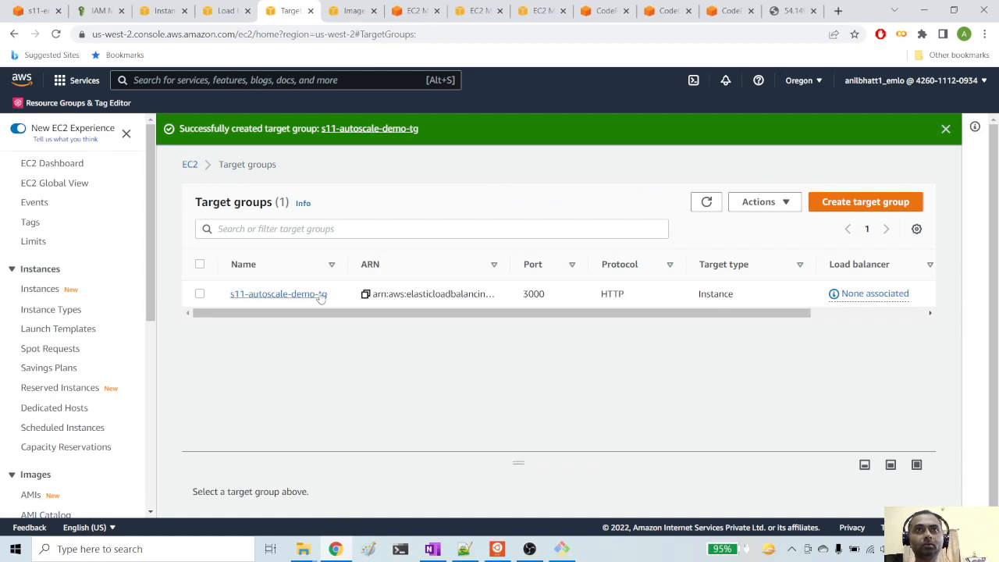
# Step: Refresh the target group choices in the load balancer setup and forward the HTTP:3000 listener to s11-autoscale-demo-tg
pyautogui.click(227, 11)
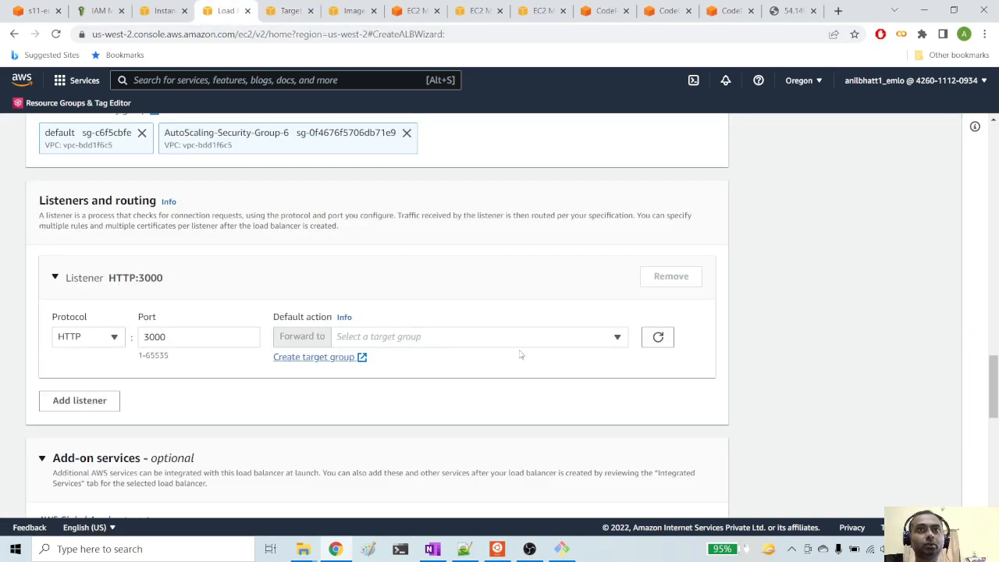
pyautogui.click(658, 337)
pyautogui.click(618, 341)
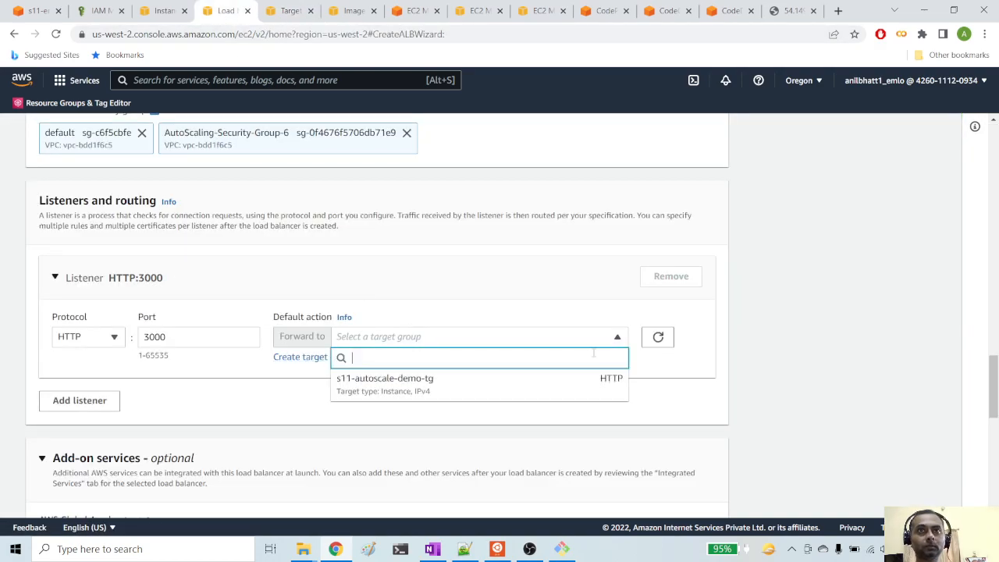
pyautogui.click(435, 392)
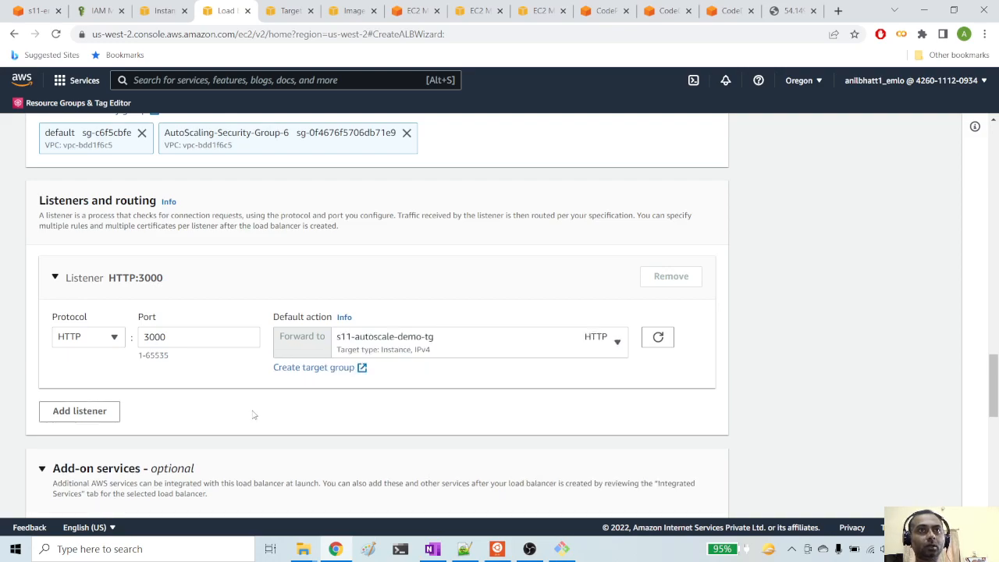
# Step: Review the summary of s11-autoscale-demo-lb, leaving add-on services and tags unset, and create the load balancer
pyautogui.scroll(-1, 253, 414)
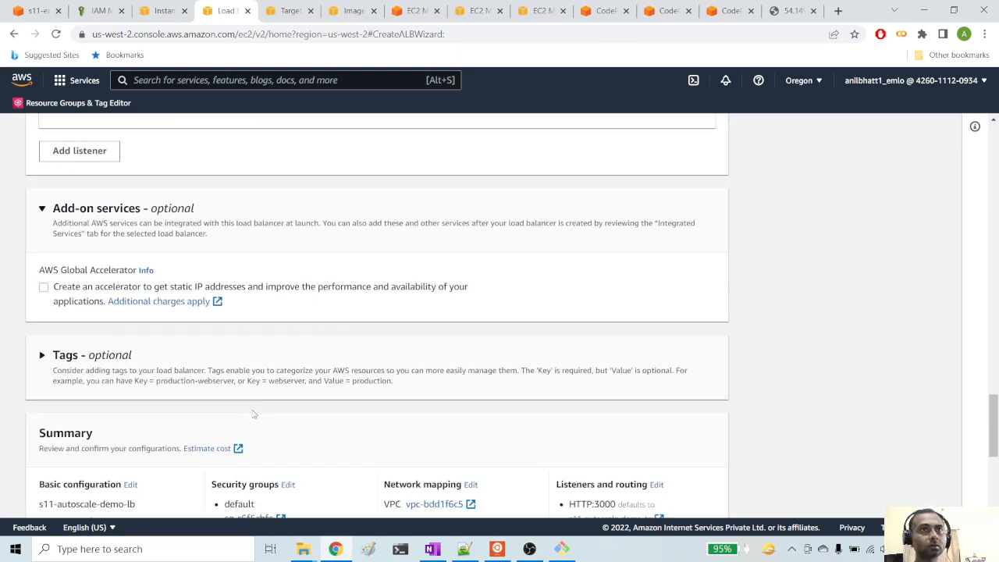
pyautogui.scroll(-2, 254, 414)
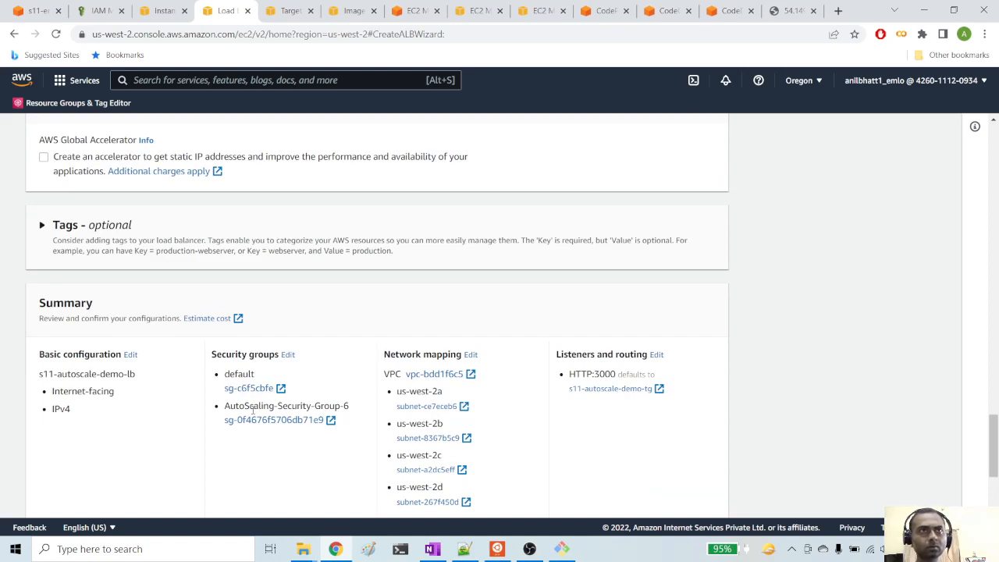
pyautogui.scroll(2, 254, 412)
pyautogui.scroll(-5, 254, 414)
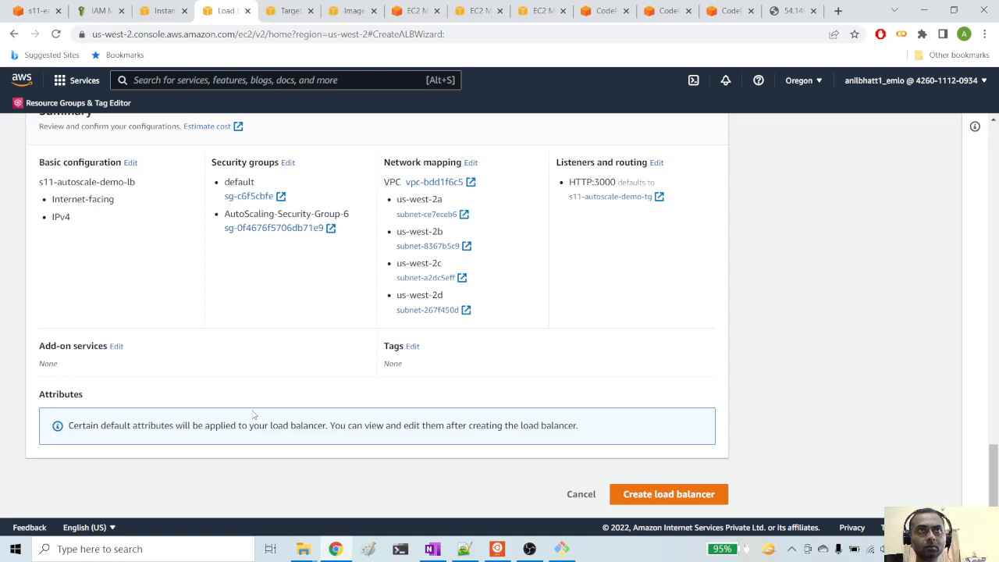
pyautogui.click(651, 494)
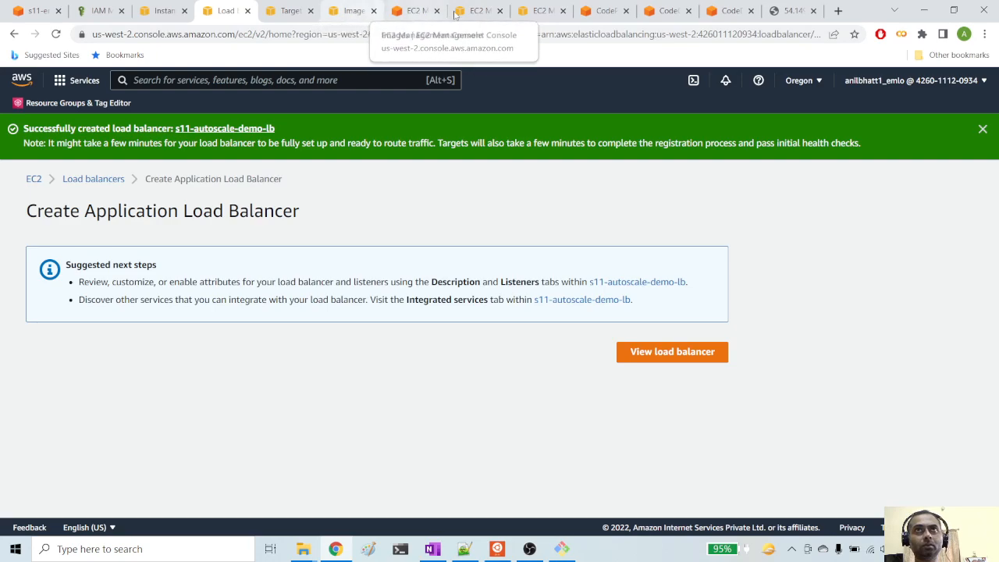
# Step: Return to the Auto Scaling group setup and attach the existing load balancer target group s11-autoscale-demo-tg
pyautogui.click(541, 11)
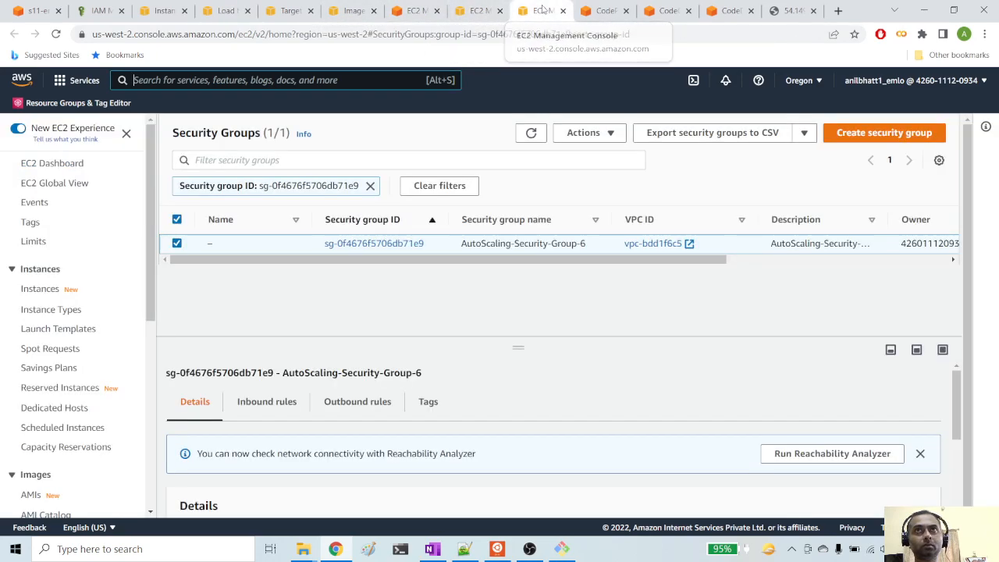
pyautogui.click(461, 10)
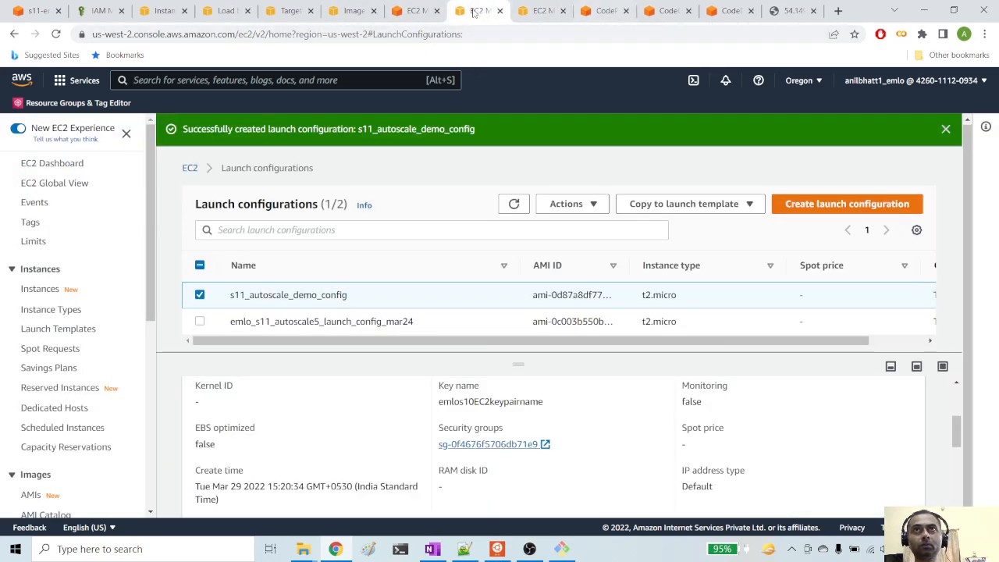
pyautogui.click(421, 14)
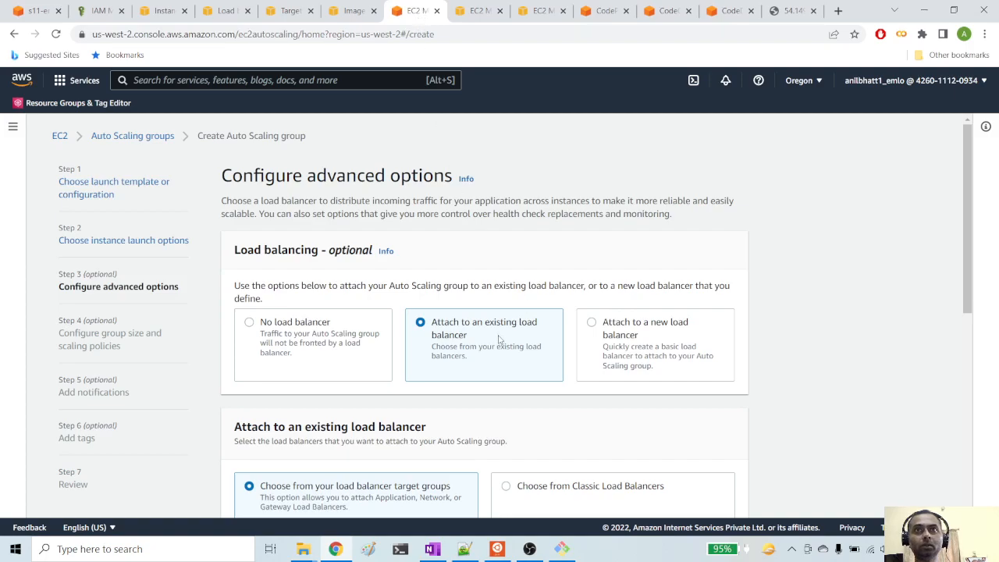
pyautogui.scroll(-2, 498, 342)
pyautogui.scroll(2, 521, 285)
pyautogui.scroll(-1, 511, 282)
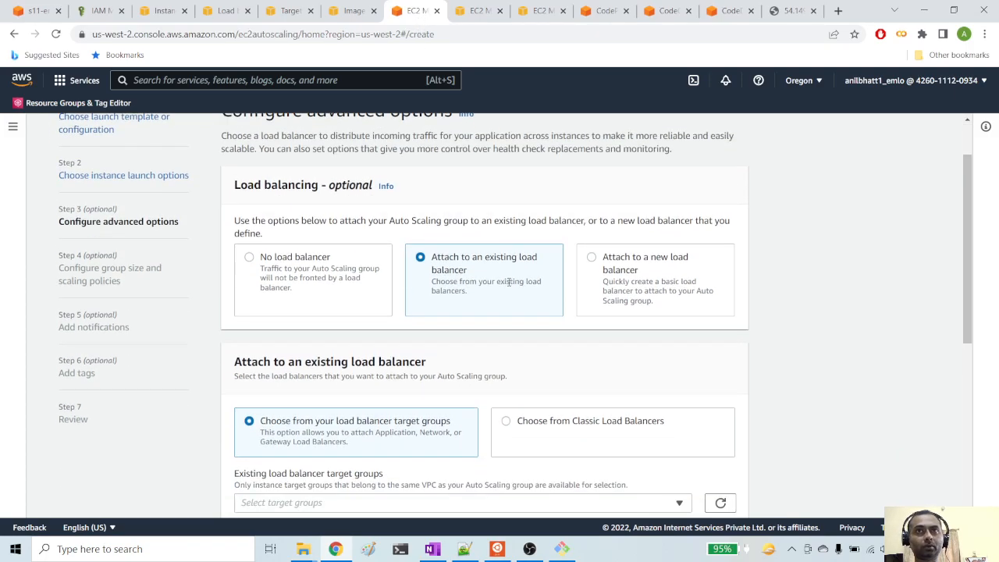
pyautogui.scroll(-2, 503, 301)
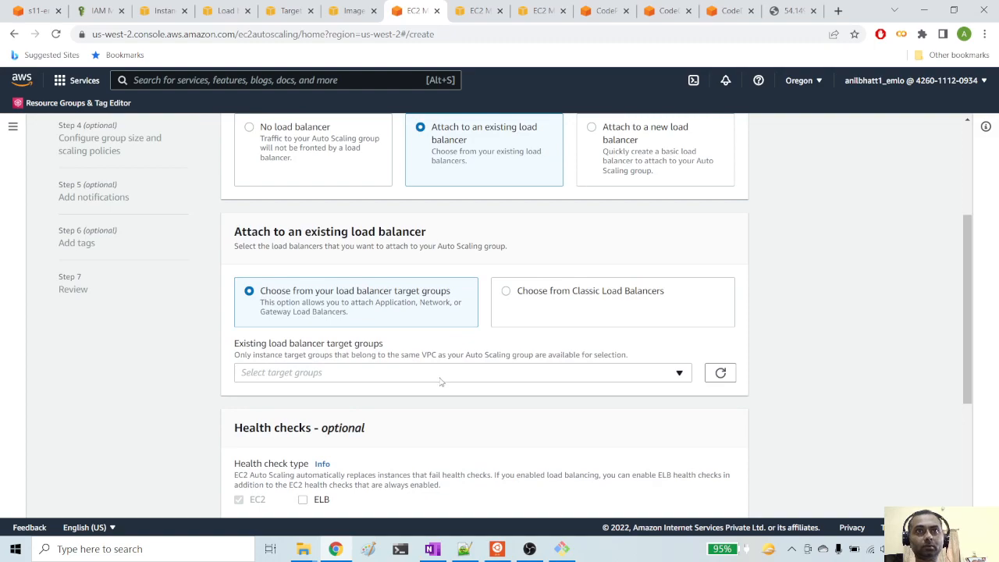
pyautogui.click(680, 374)
pyautogui.click(406, 420)
# Step: Keep the EC2 health check with a 300-second grace period and continue to group size and scaling policies
pyautogui.scroll(-4, 420, 409)
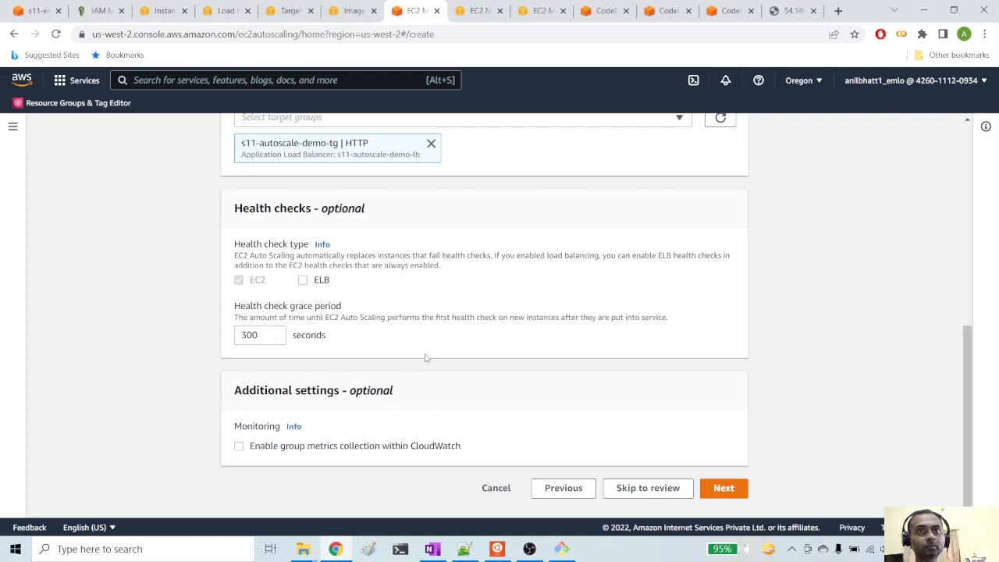
pyautogui.scroll(3, 456, 365)
pyautogui.scroll(-3, 456, 366)
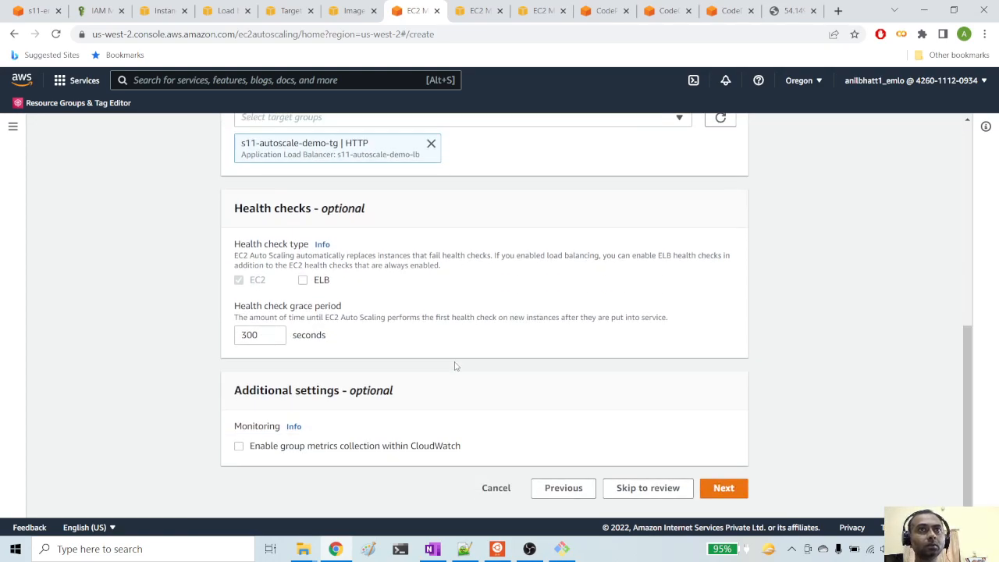
pyautogui.click(723, 486)
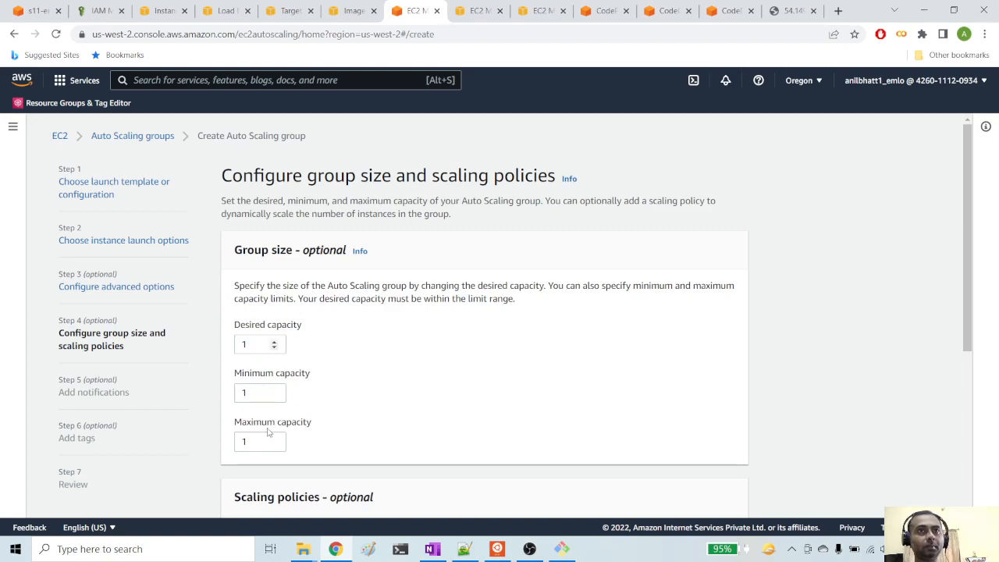
# Step: Set the group's desired capacity to 2, minimum capacity to 2 and maximum capacity to 4
pyautogui.click(251, 392)
pyautogui.write('2')
pyautogui.hotkey('shift', 'Tab')
pyautogui.write('2')
pyautogui.doubleClick(250, 440)
pyautogui.write('4')
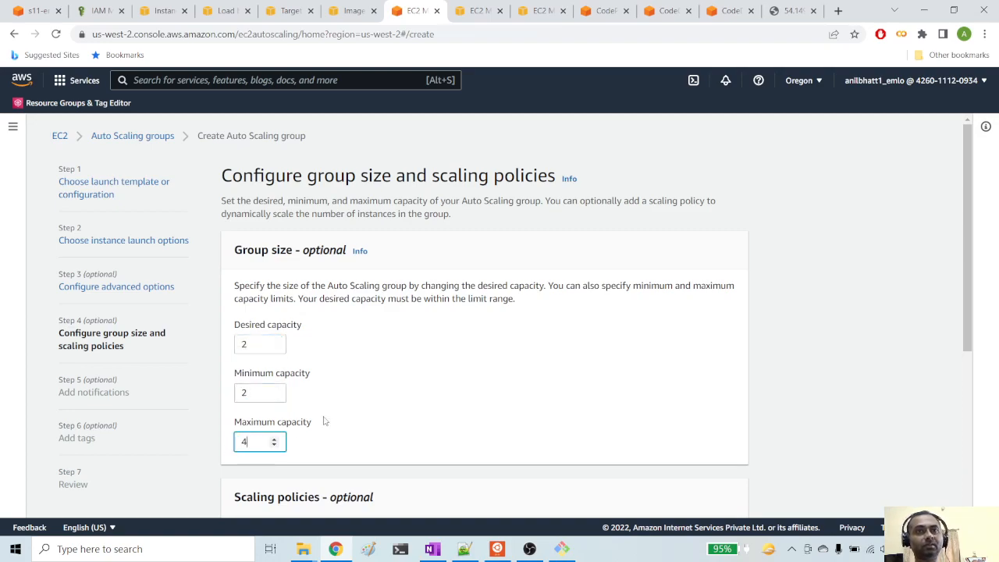
# Step: Choose a target tracking scaling policy and name it CPU Util
pyautogui.scroll(-2, 405, 406)
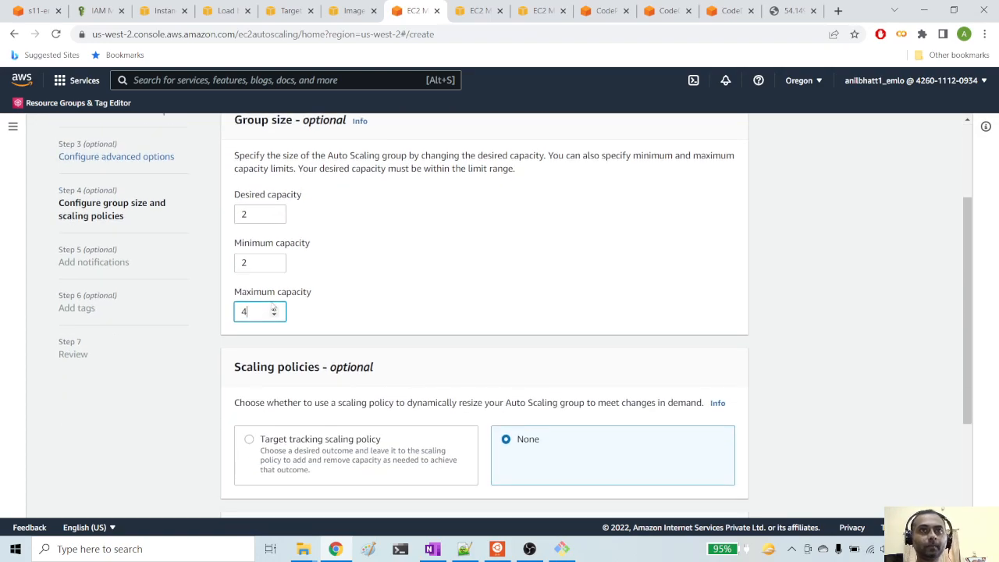
pyautogui.scroll(-1, 469, 337)
pyautogui.scroll(-2, 594, 367)
pyautogui.click(249, 293)
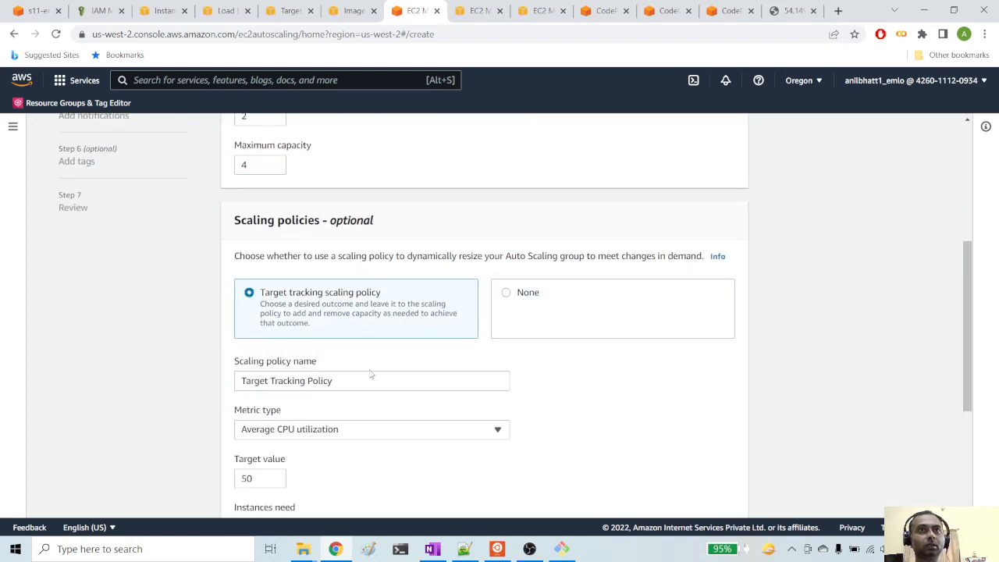
pyautogui.moveTo(356, 382); pyautogui.dragTo(233, 378)
pyautogui.press('capslock')
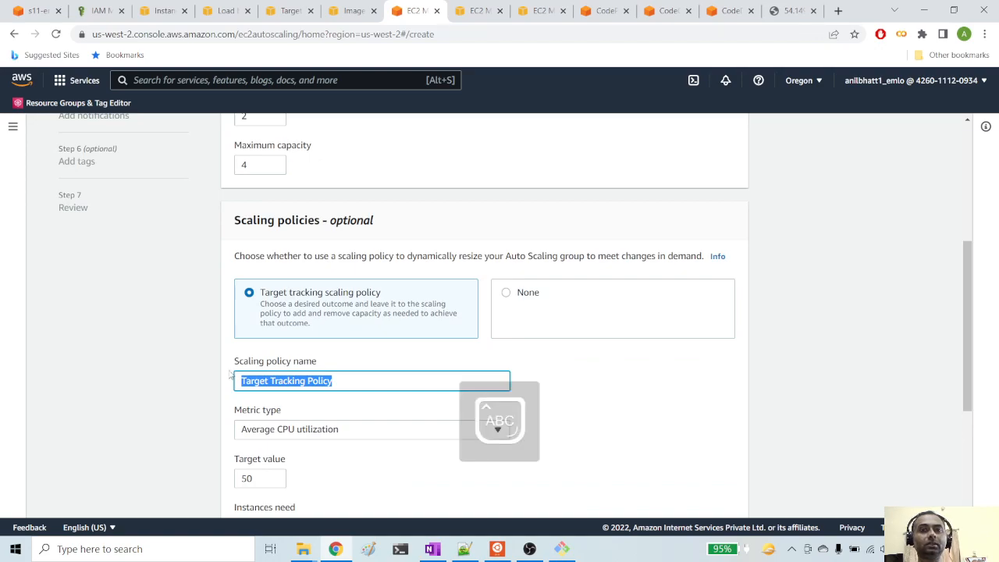
pyautogui.write('CPU U')
pyautogui.press('capslock')
pyautogui.write('t')
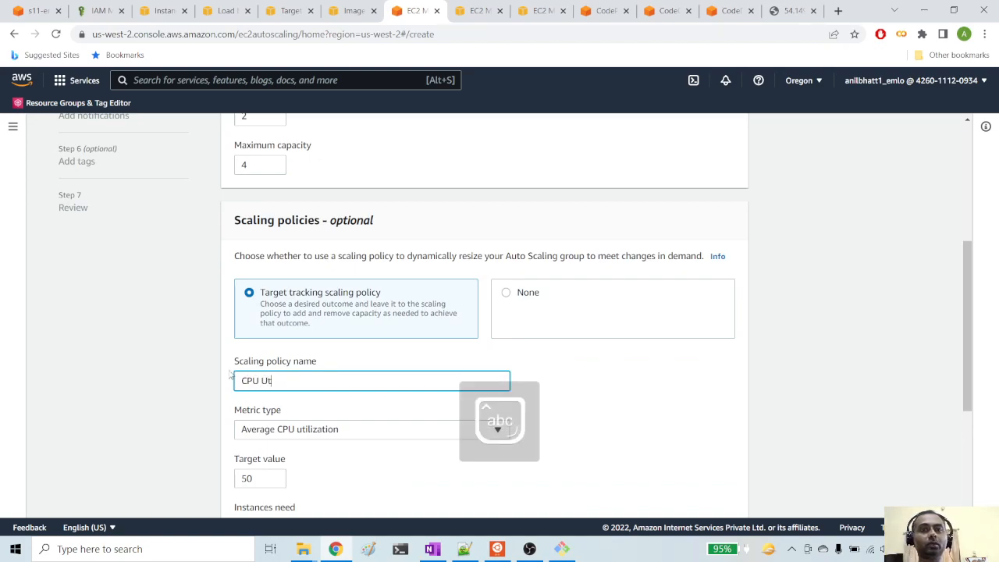
pyautogui.write('iliz')
pyautogui.press('BackSpace')
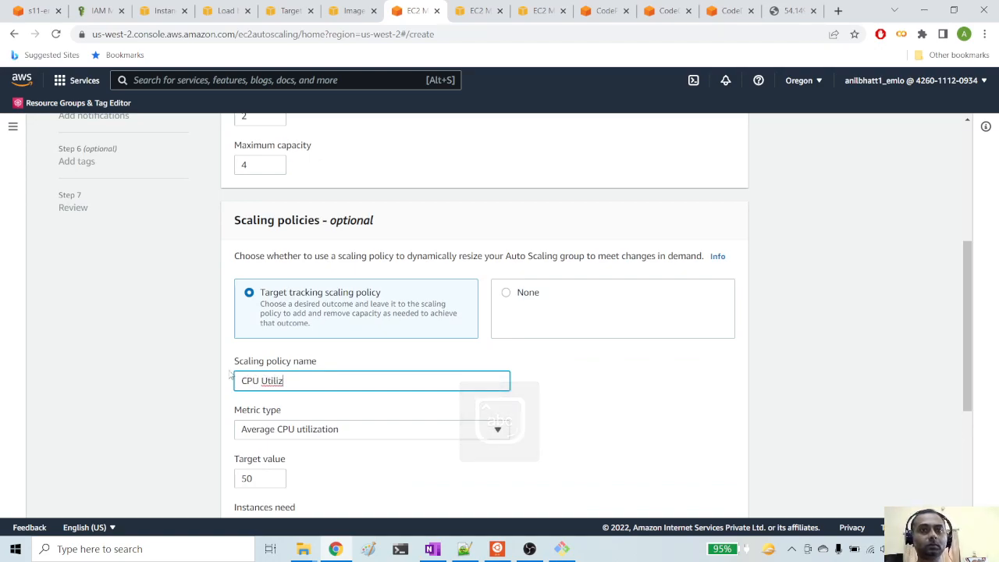
# Step: Set the scaling policy's target value to 80 for average CPU utilization
pyautogui.scroll(-3, 250, 390)
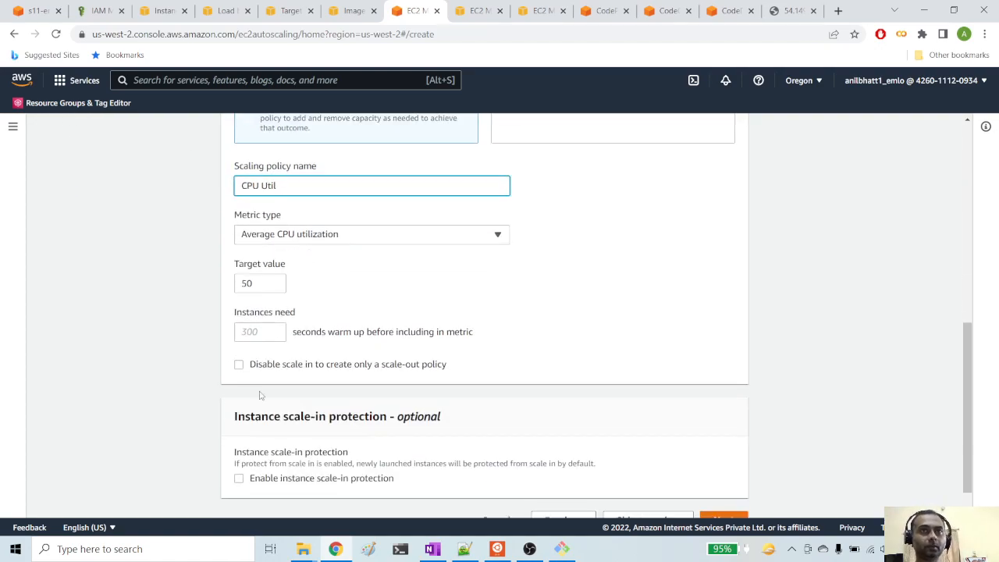
pyautogui.click(247, 284)
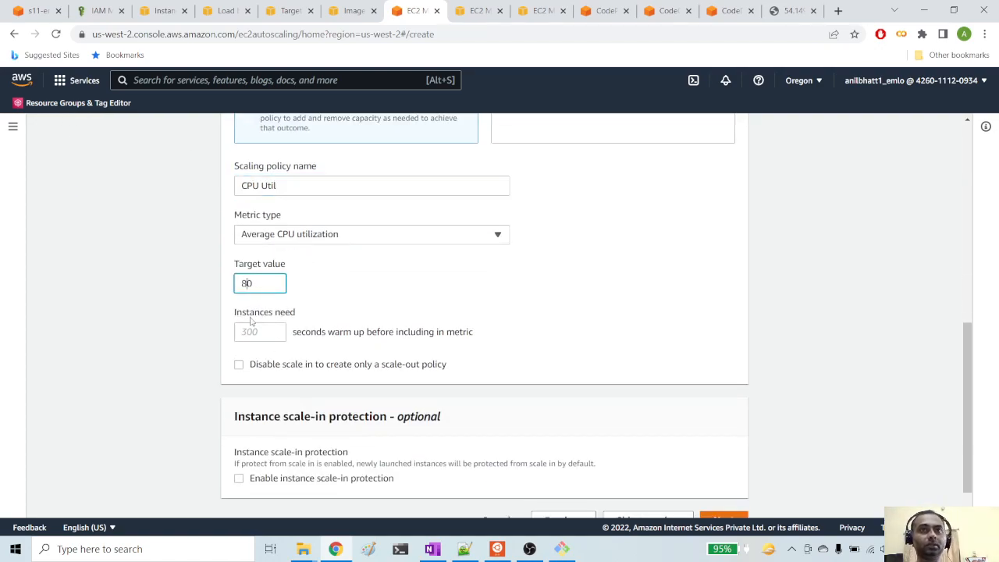
pyautogui.scroll(-1, 458, 382)
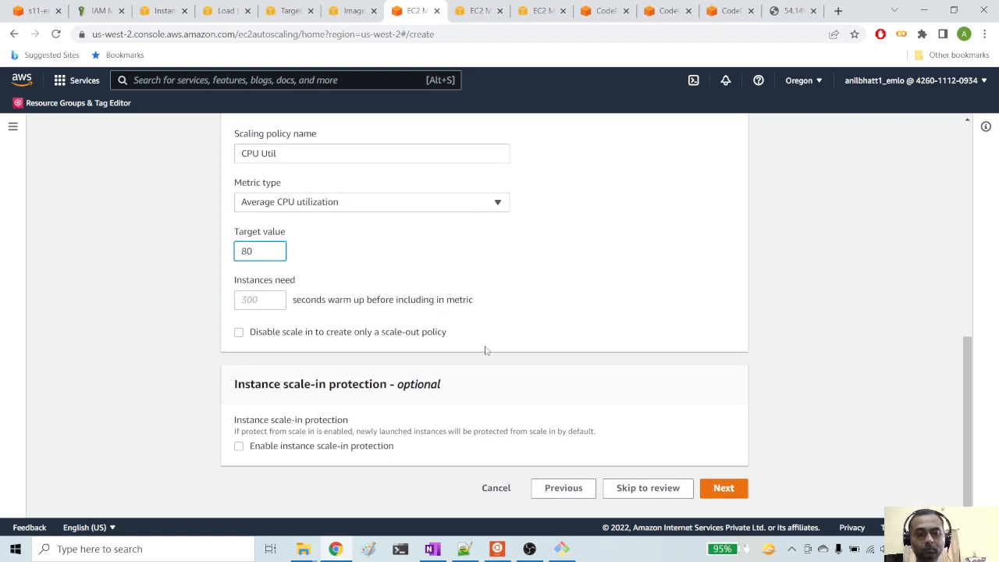
pyautogui.write('8')
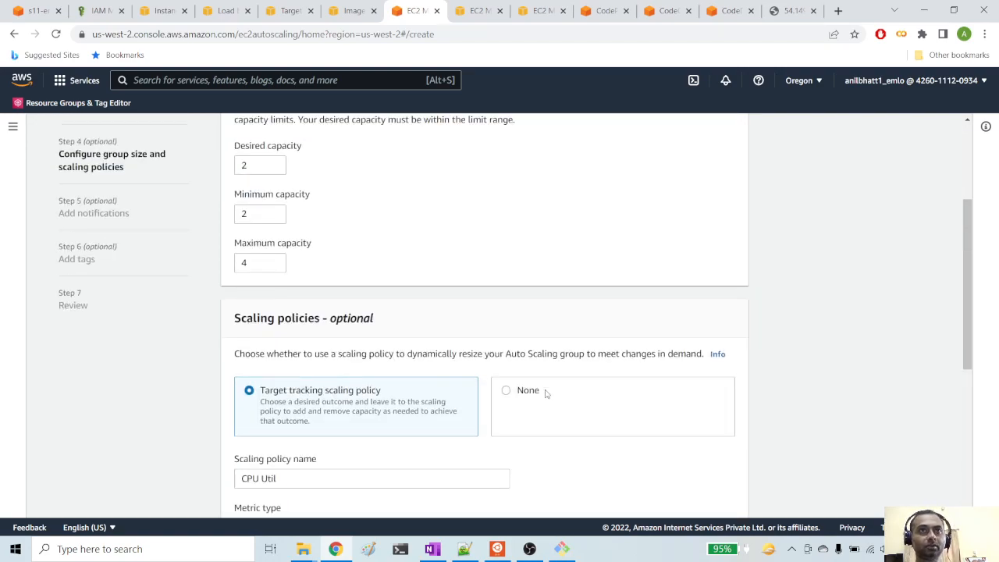
# Step: Proceed to the Auto Scaling group's review without adding notifications or tags
pyautogui.click(732, 500)
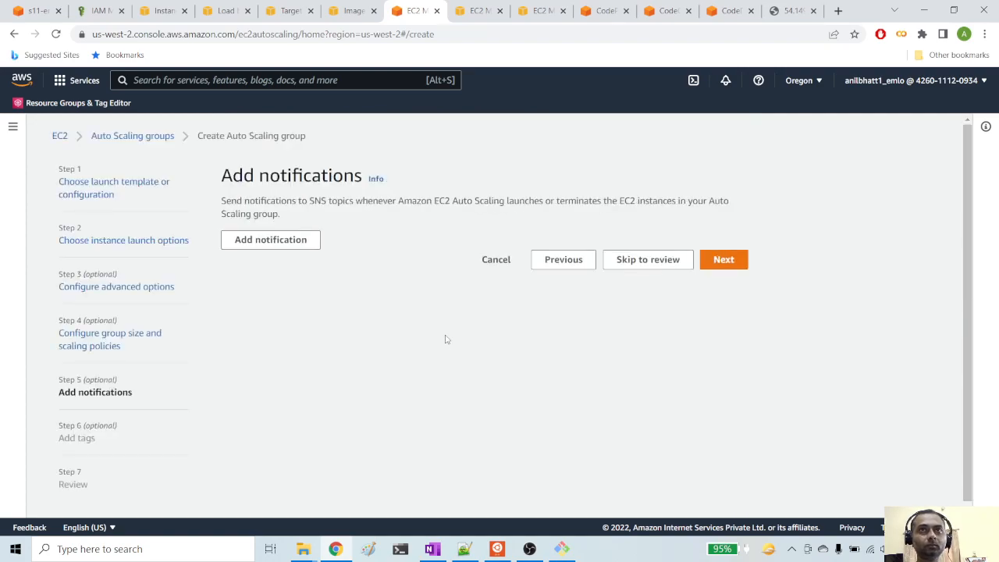
pyautogui.click(726, 260)
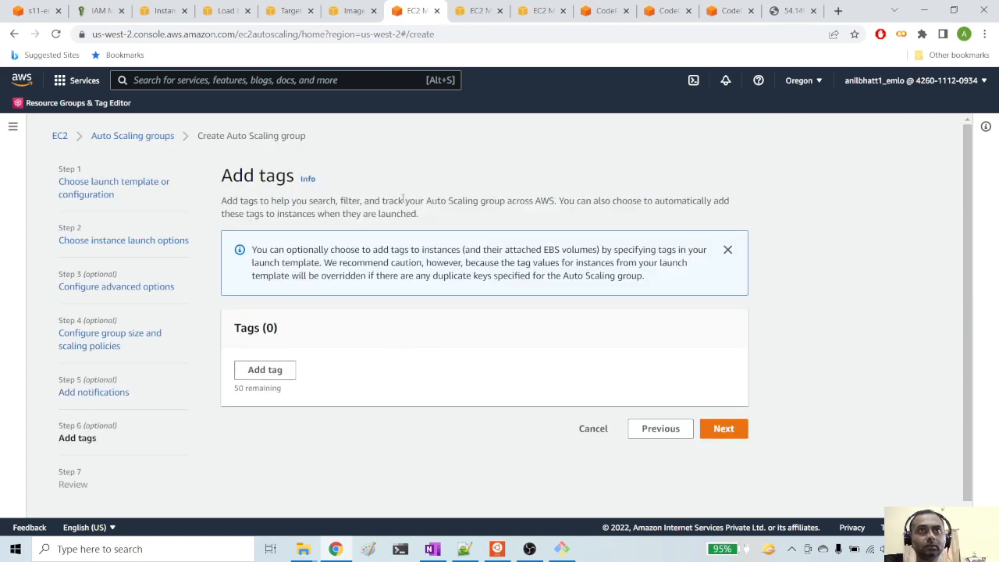
pyautogui.click(720, 431)
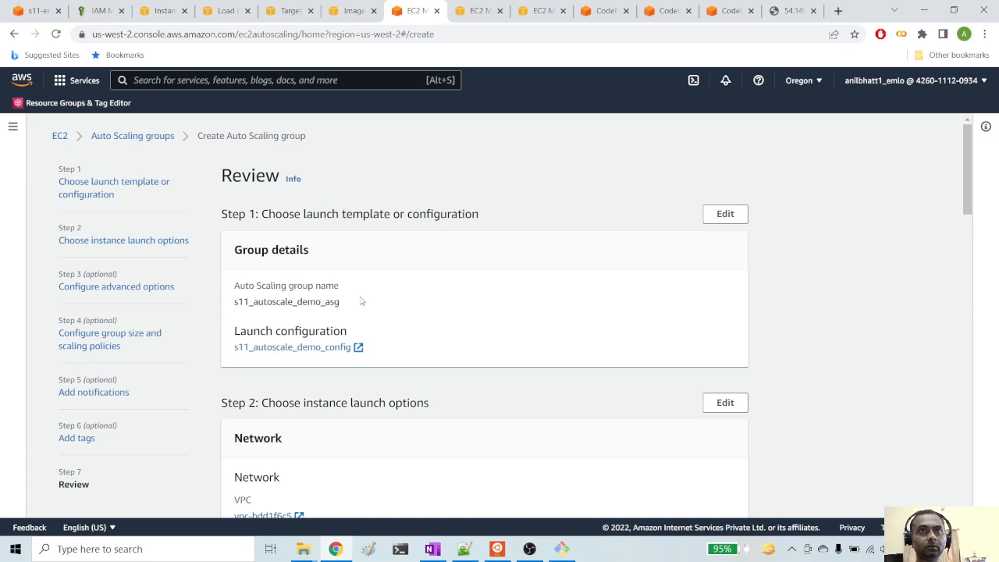
# Step: Review the network, load balancing, health check and scaling settings, and create the Auto Scaling group s11_autoscale_demo_asg
pyautogui.scroll(-2, 348, 338)
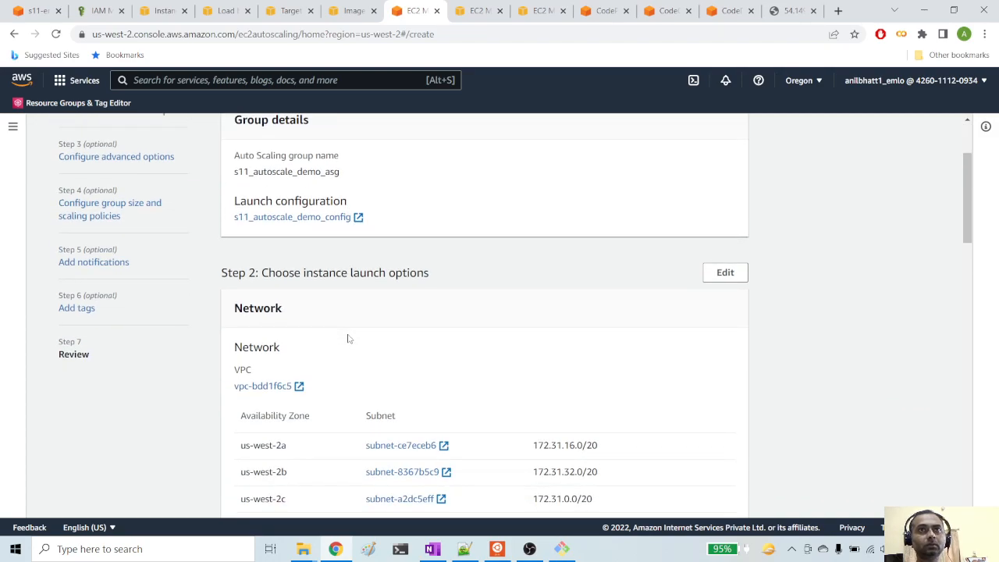
pyautogui.scroll(-5, 349, 339)
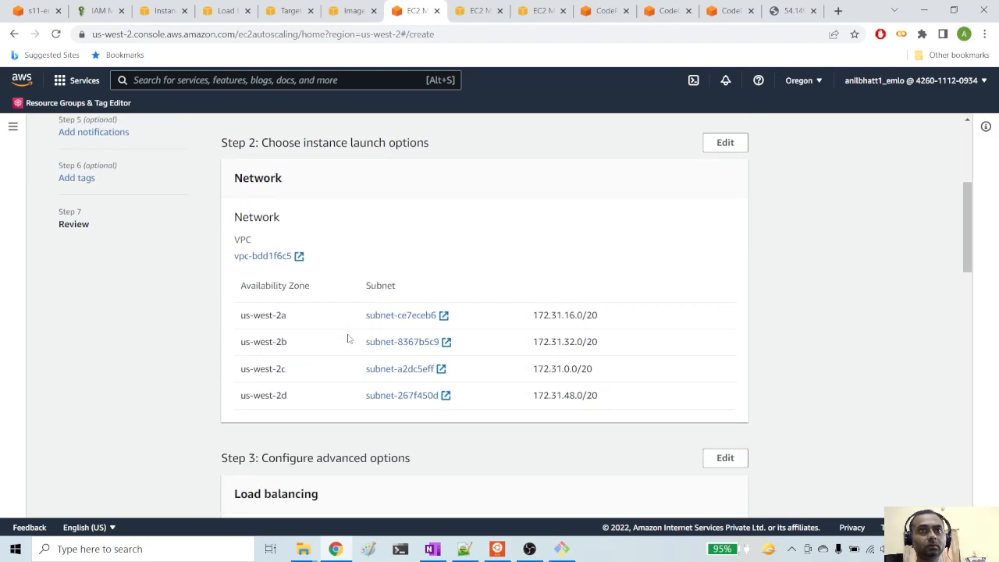
pyautogui.scroll(-9, 349, 339)
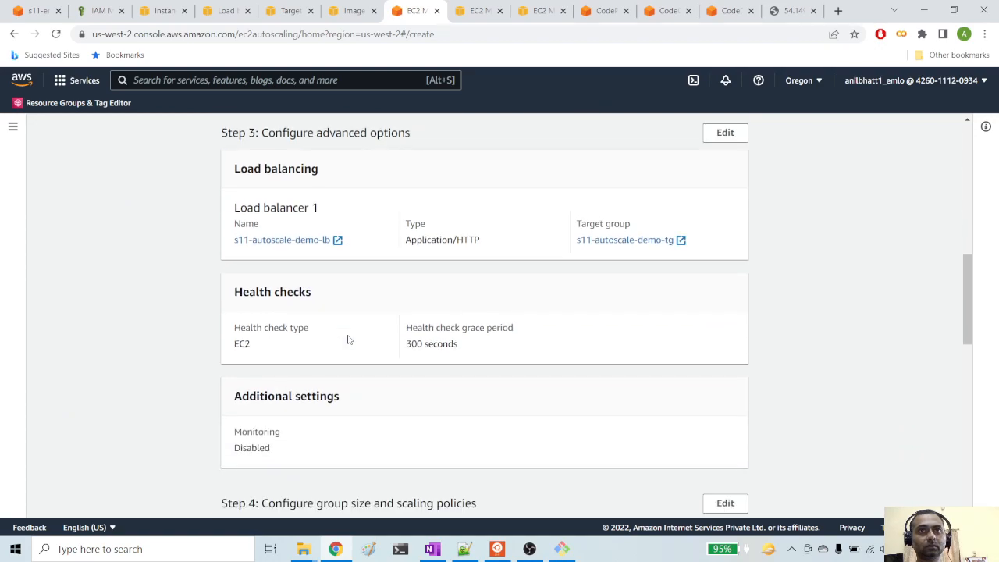
pyautogui.scroll(-5, 349, 339)
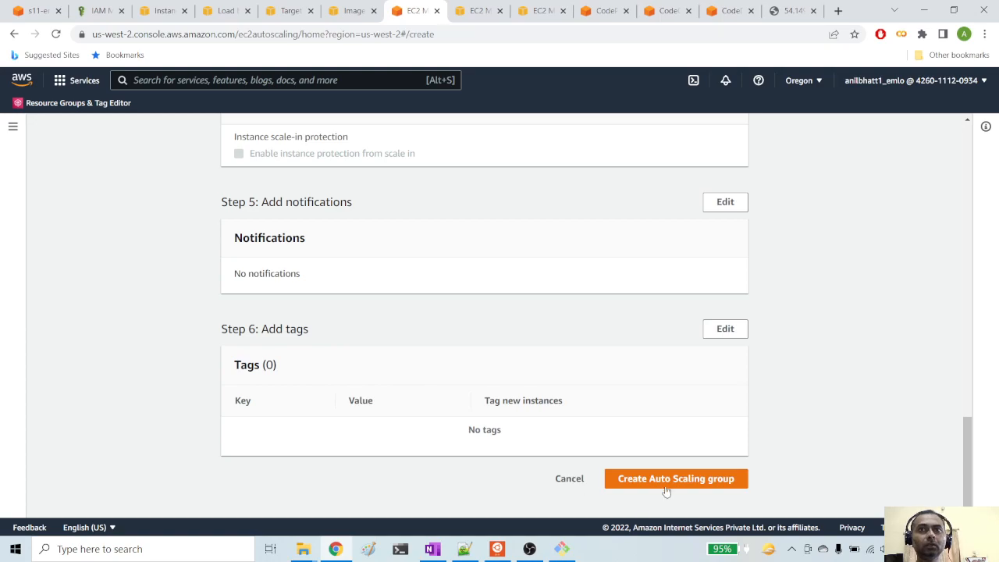
pyautogui.click(666, 486)
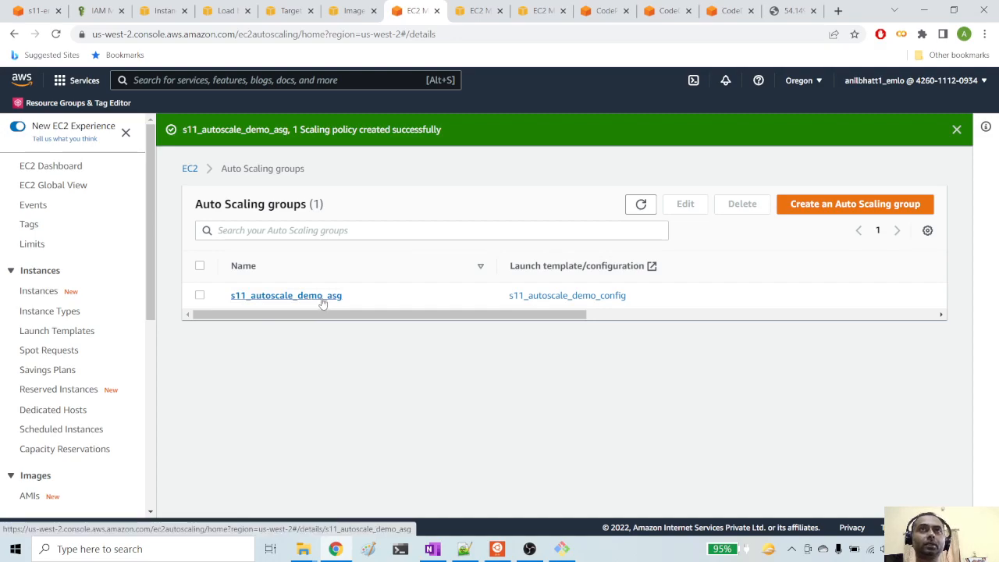
# Step: Open the details of s11_autoscale_demo_asg, and refresh the EC2 instances list to check for newly launched instances
pyautogui.click(324, 303)
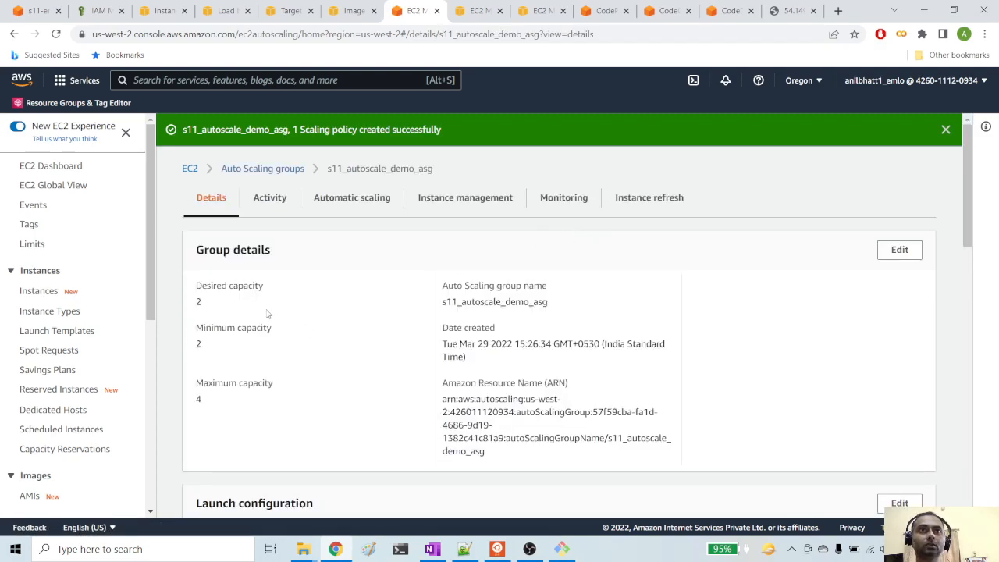
pyautogui.click(163, 10)
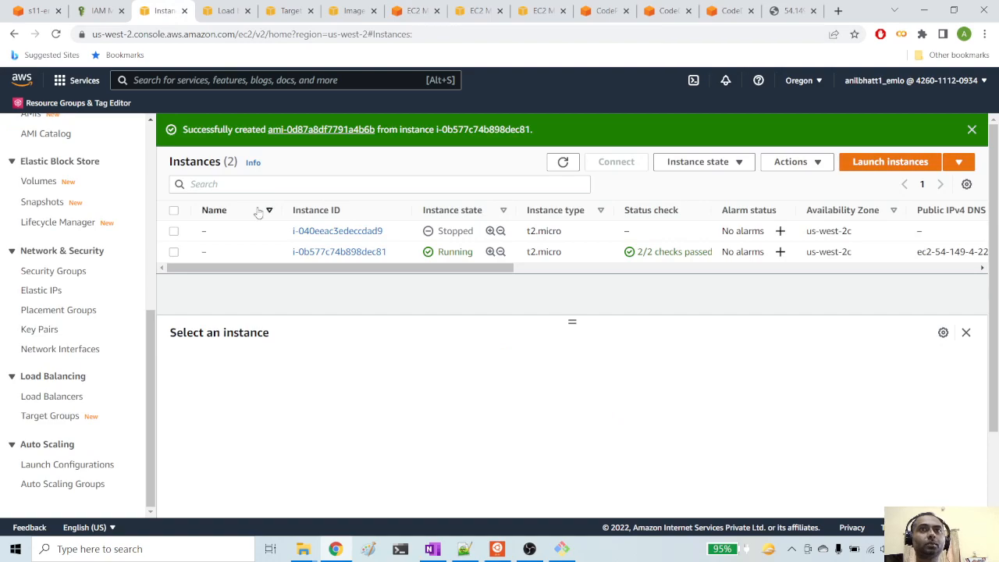
pyautogui.click(56, 33)
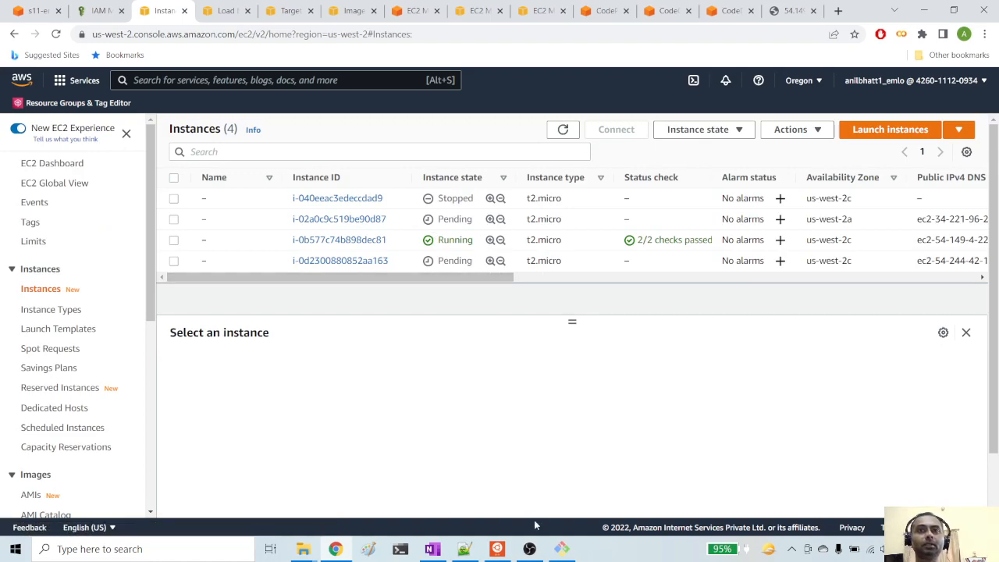
# Step: Switch to the Ubuntu terminal
pyautogui.click(501, 551)
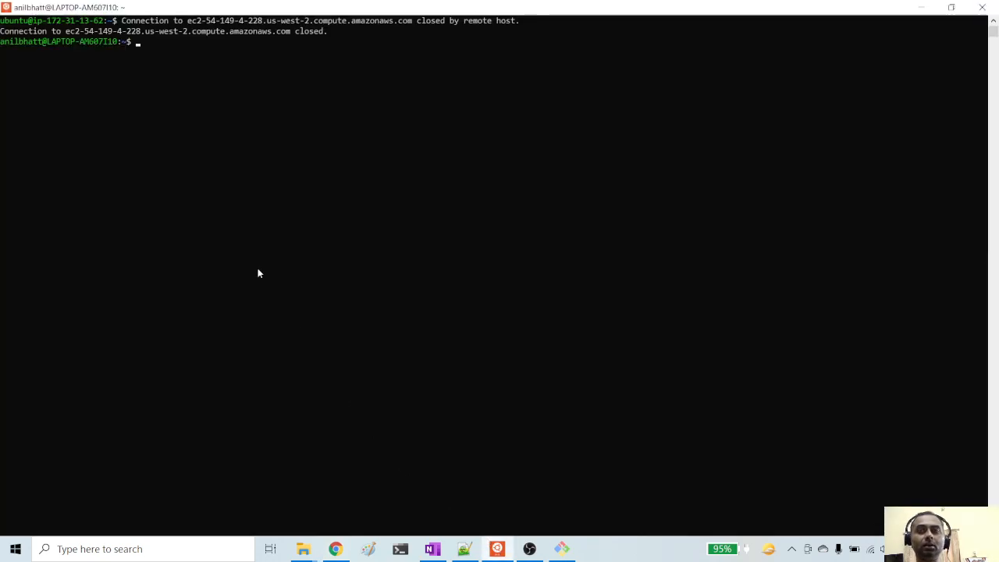
pyautogui.press('Up')
pyautogui.press('Up')
pyautogui.press('Up')
pyautogui.press('Up')
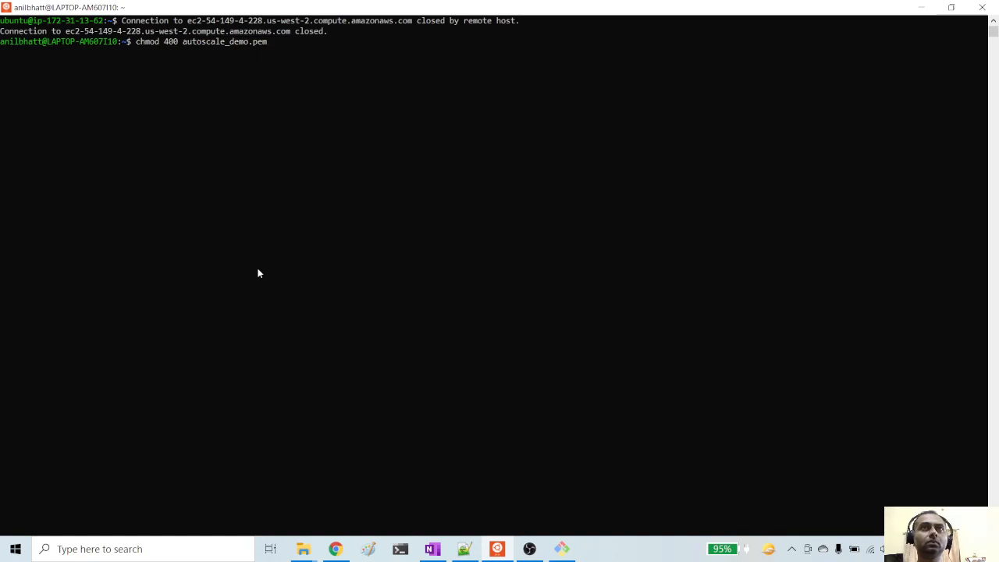
pyautogui.press('Down')
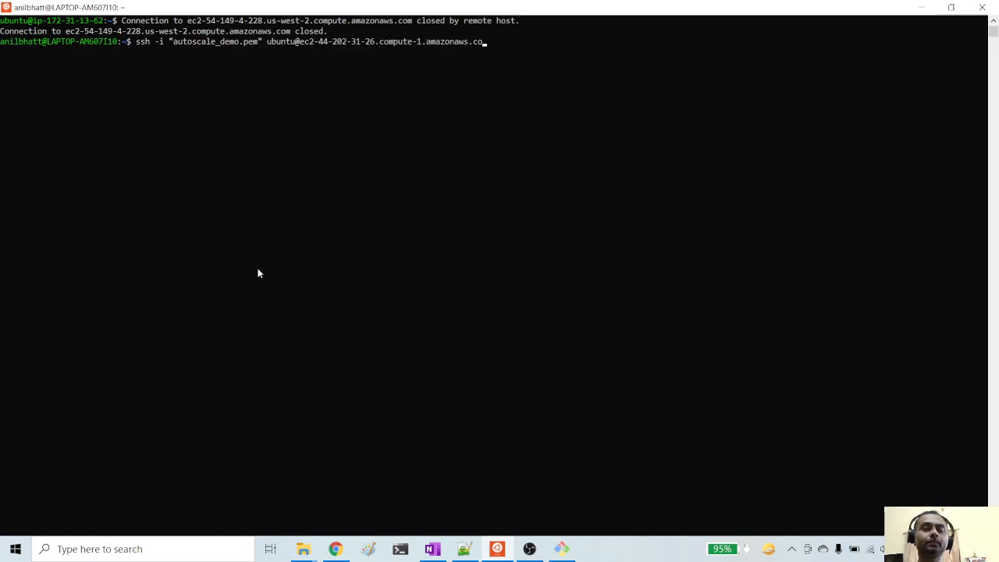
pyautogui.press('BackSpace')
pyautogui.press('BackSpace')
pyautogui.press('BackSpace')
pyautogui.press('BackSpace')
pyautogui.press('BackSpace')
pyautogui.press('BackSpace')
pyautogui.press('BackSpace')
pyautogui.press('BackSpace')
pyautogui.press('BackSpace')
pyautogui.press('BackSpace')
pyautogui.press('BackSpace')
pyautogui.press('BackSpace')
pyautogui.press('BackSpace')
pyautogui.press('BackSpace')
pyautogui.press('BackSpace')
pyautogui.press('BackSpace')
pyautogui.press('BackSpace')
pyautogui.press('BackSpace')
pyautogui.press('BackSpace')
pyautogui.press('BackSpace')
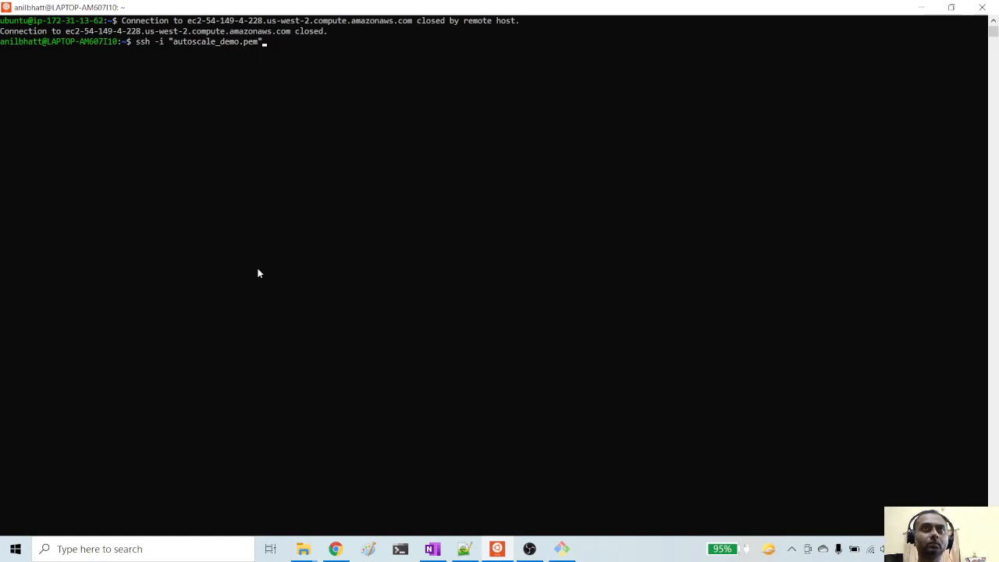
pyautogui.press('BackSpace')
pyautogui.press('BackSpace')
pyautogui.press('BackSpace')
pyautogui.press('BackSpace')
pyautogui.press('BackSpace')
pyautogui.press('BackSpace')
pyautogui.press('BackSpace')
pyautogui.press('BackSpace')
pyautogui.press('BackSpace')
pyautogui.press('BackSpace')
pyautogui.press('BackSpace')
pyautogui.press('BackSpace')
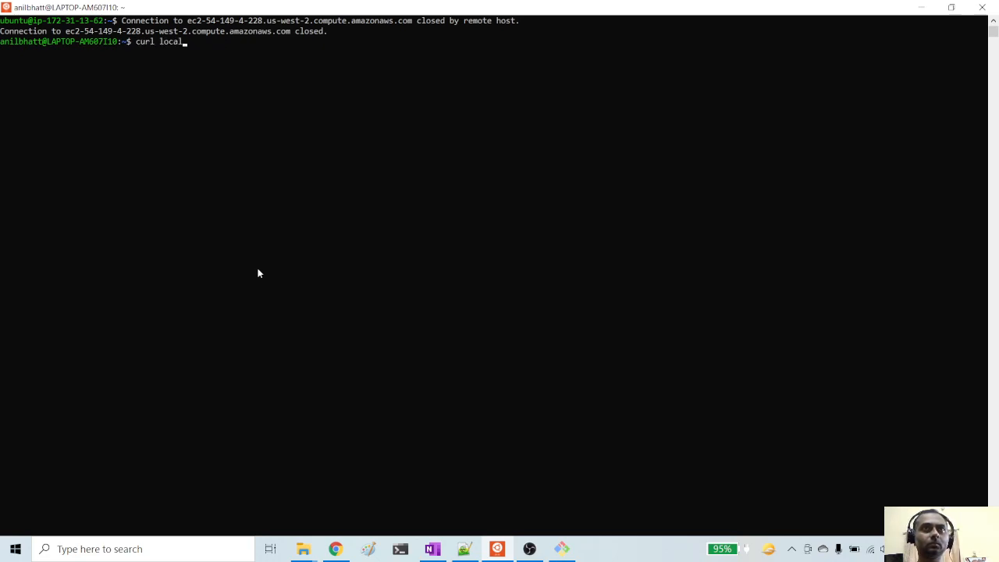
# Step: Run curl localhost:3000 to test the application from the local shell
pyautogui.write('curl localhost:3000')
pyautogui.press('Return')
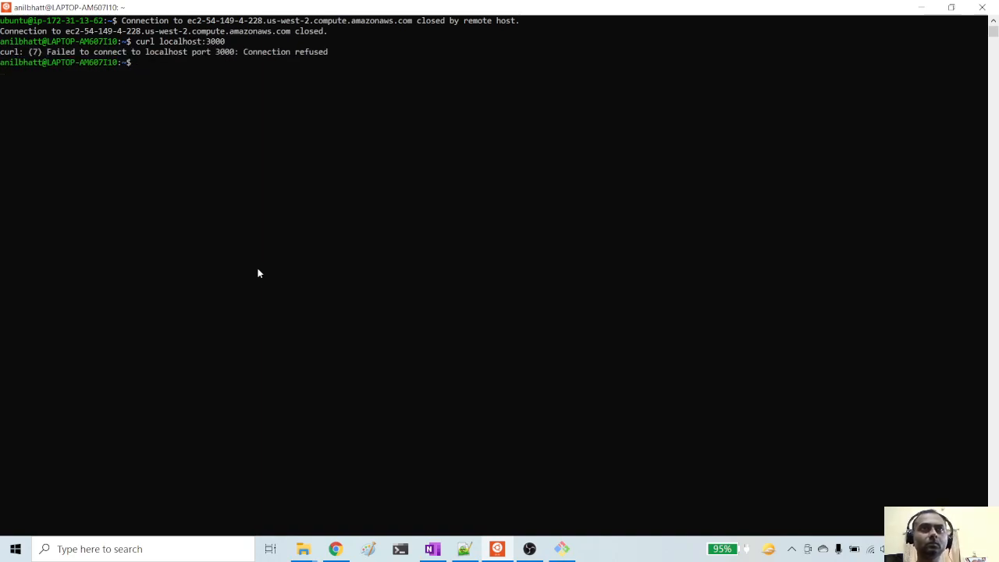
pyautogui.press('Return')
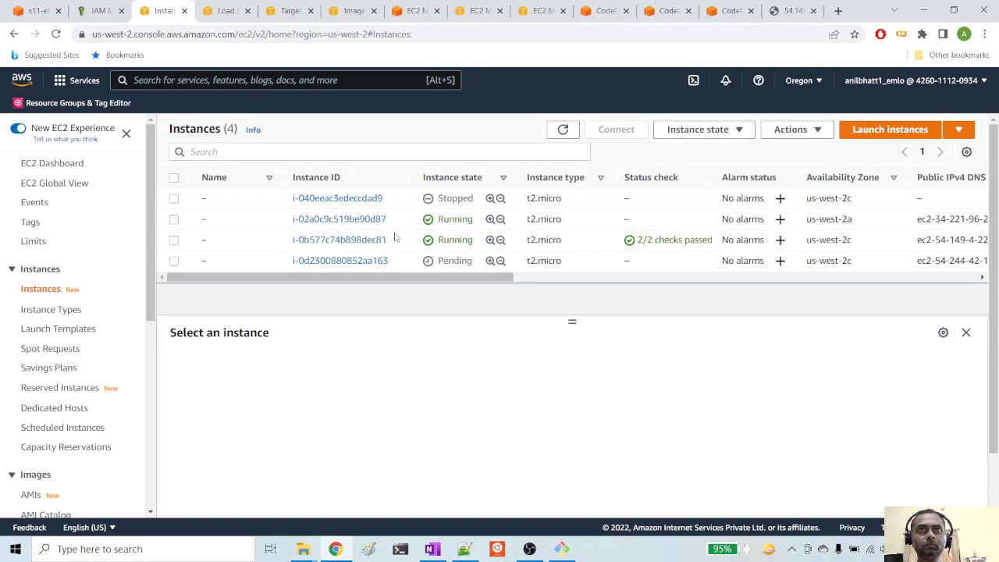
# Step: Switch to the browser and reload the application page at 54.149.4.228:3000 to check its response
pyautogui.click(779, 18)
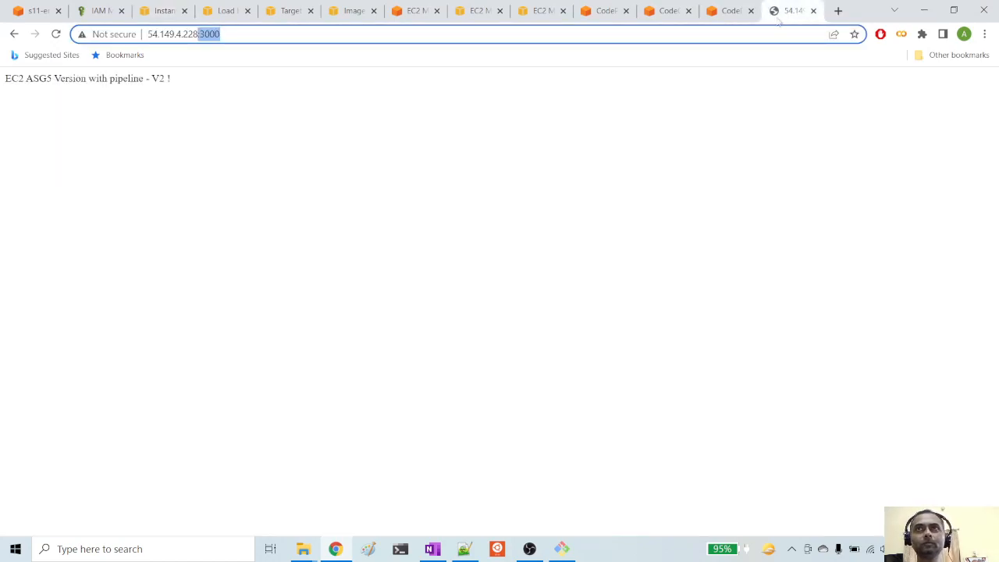
pyautogui.click(55, 33)
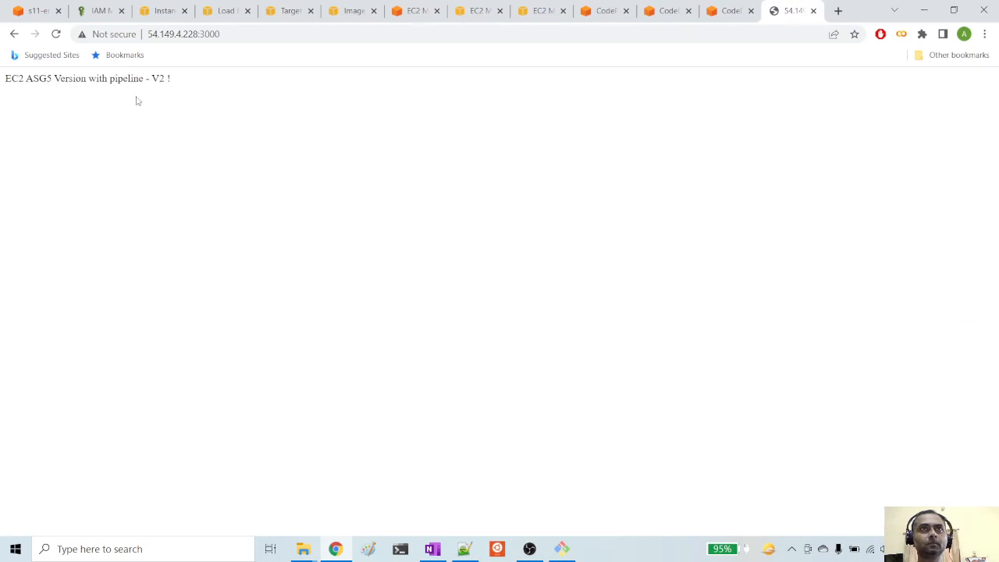
pyautogui.click(55, 35)
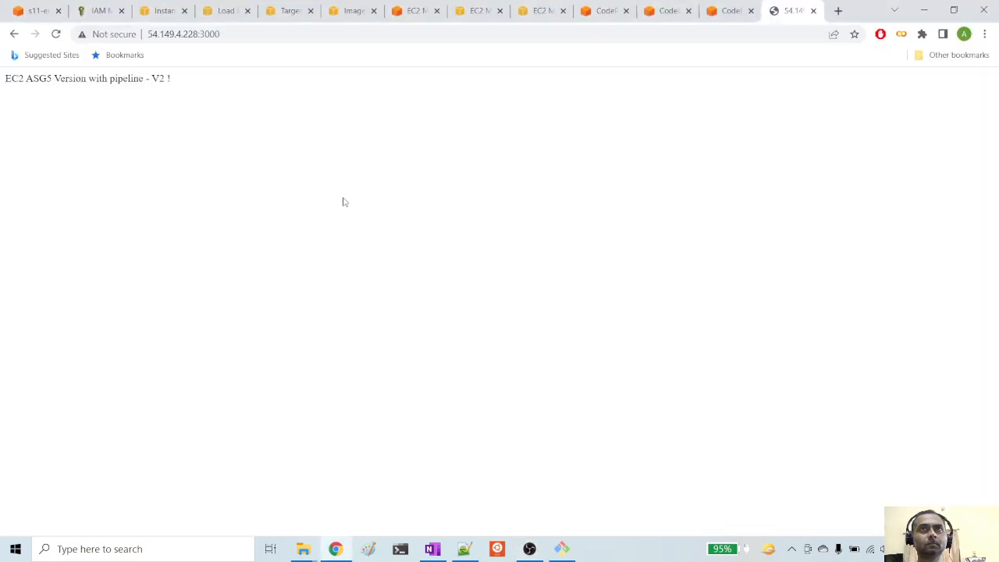
# Step: Copy the public IPv4 address of instance i-02a0c9c519be90d87 and open it on port 3000 in a new browser tab
pyautogui.click(166, 12)
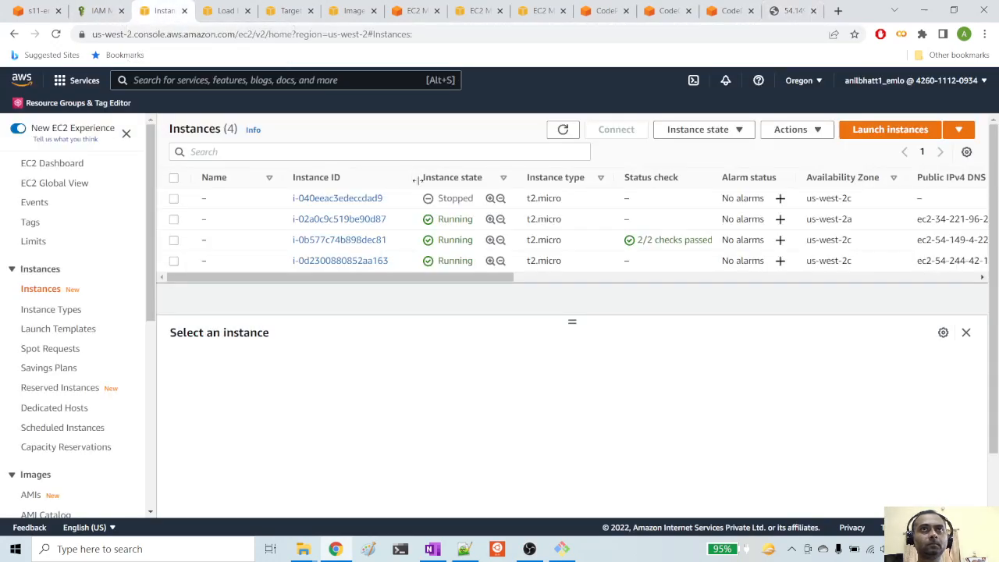
pyautogui.click(349, 219)
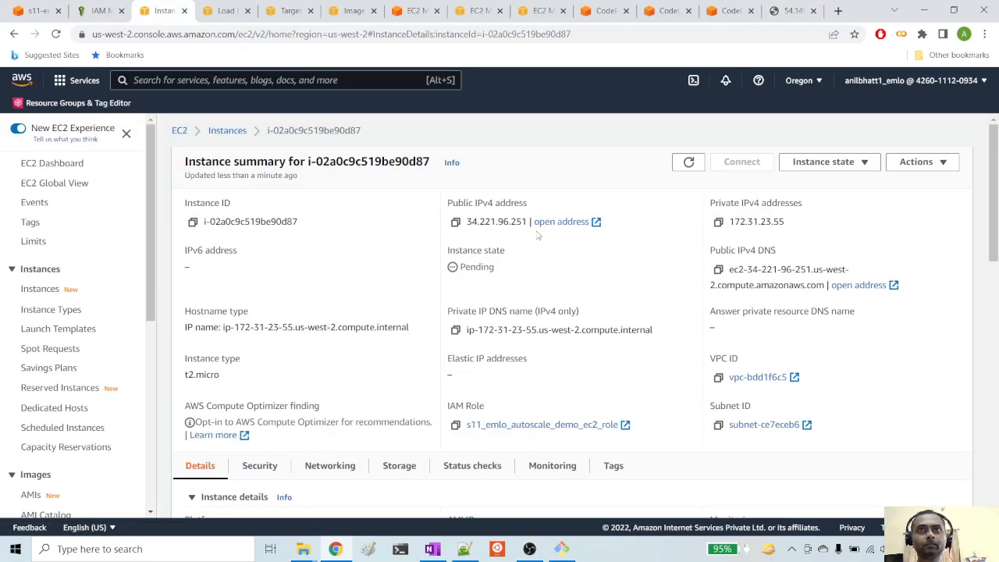
pyautogui.moveTo(528, 222); pyautogui.dragTo(467, 223)
pyautogui.hotkey('ctrl', 'c')
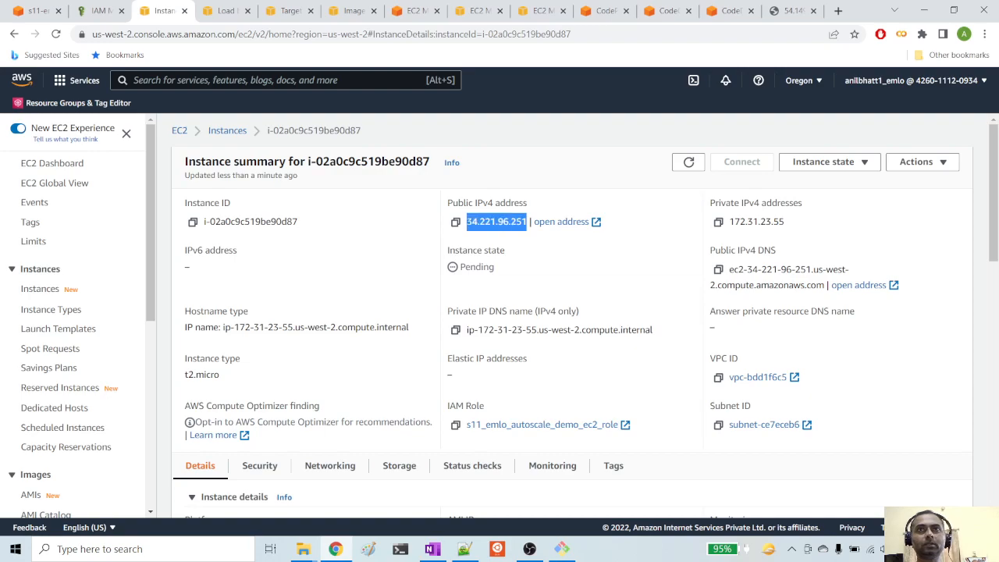
pyautogui.click(840, 10)
pyautogui.hotkey('ctrl', 'v')
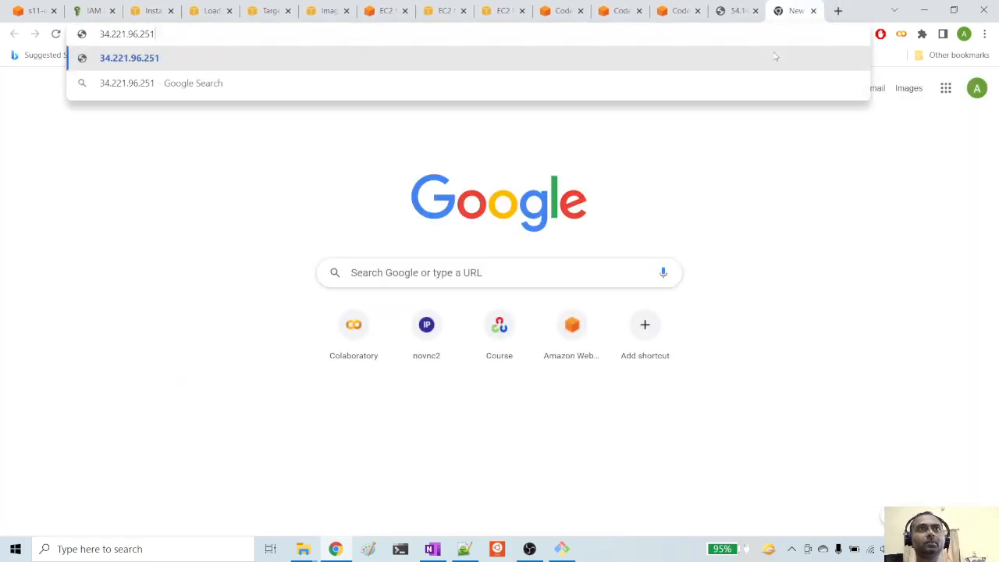
pyautogui.write(':3000')
pyautogui.press('Return')
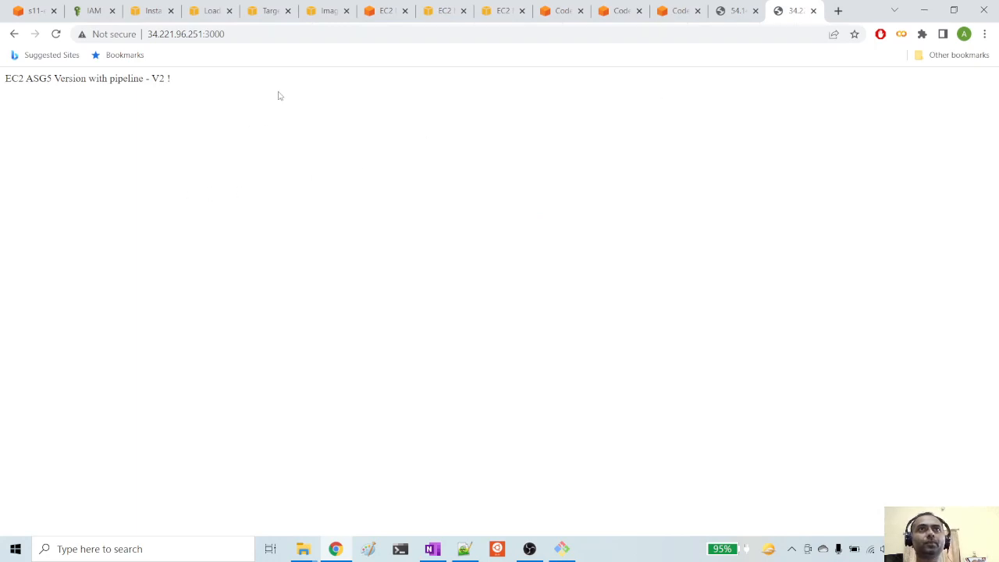
pyautogui.click(151, 11)
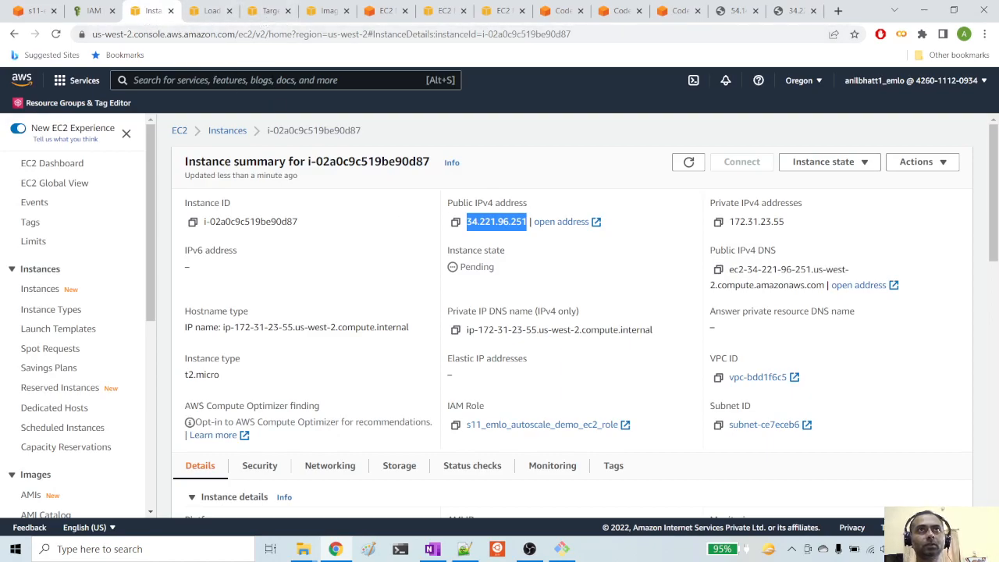
pyautogui.click(229, 130)
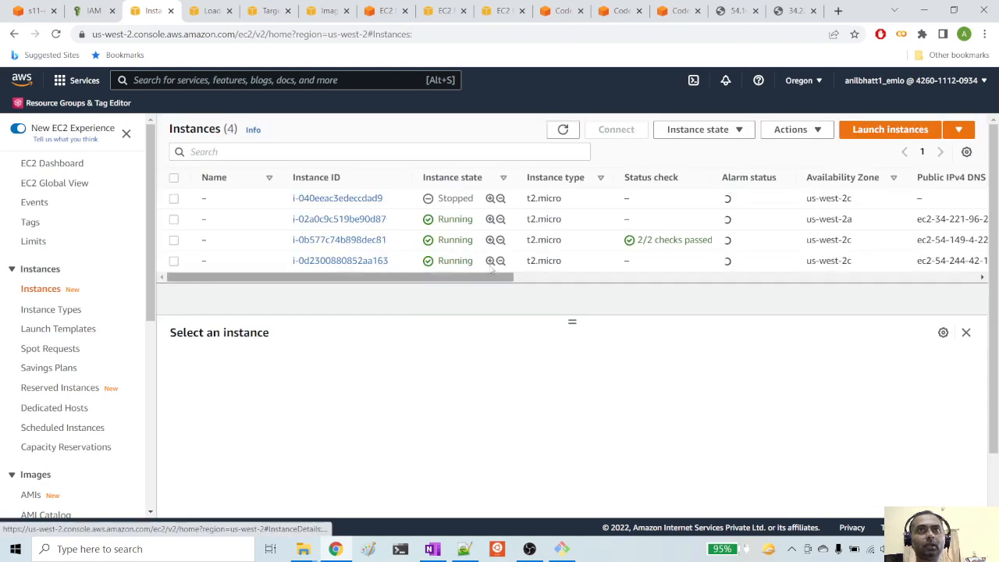
pyautogui.click(359, 261)
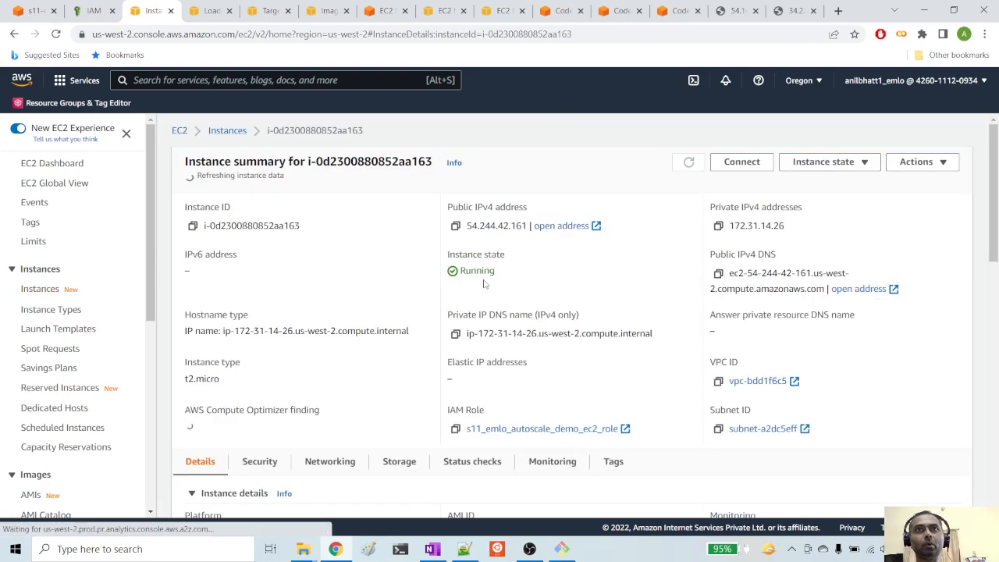
pyautogui.moveTo(530, 222); pyautogui.dragTo(466, 222)
pyautogui.hotkey('ctrl', 'c')
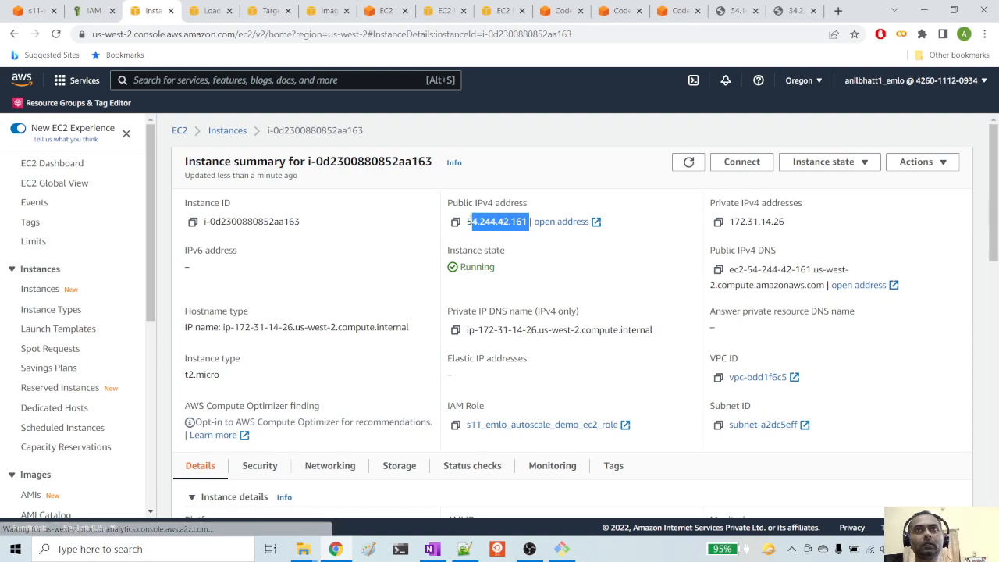
pyautogui.click(837, 11)
pyautogui.hotkey('ctrl', 'v')
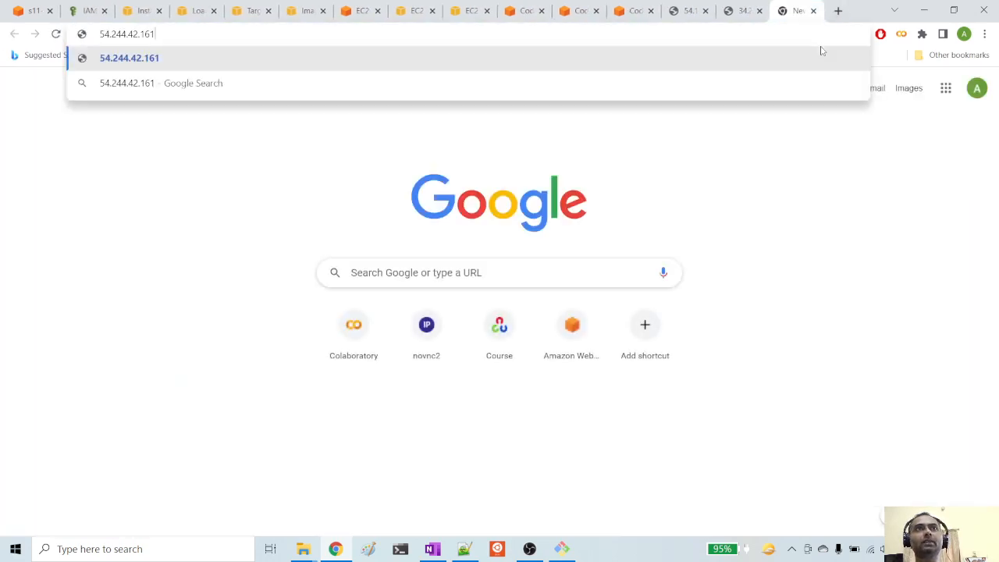
pyautogui.write(':3000')
pyautogui.press('Return')
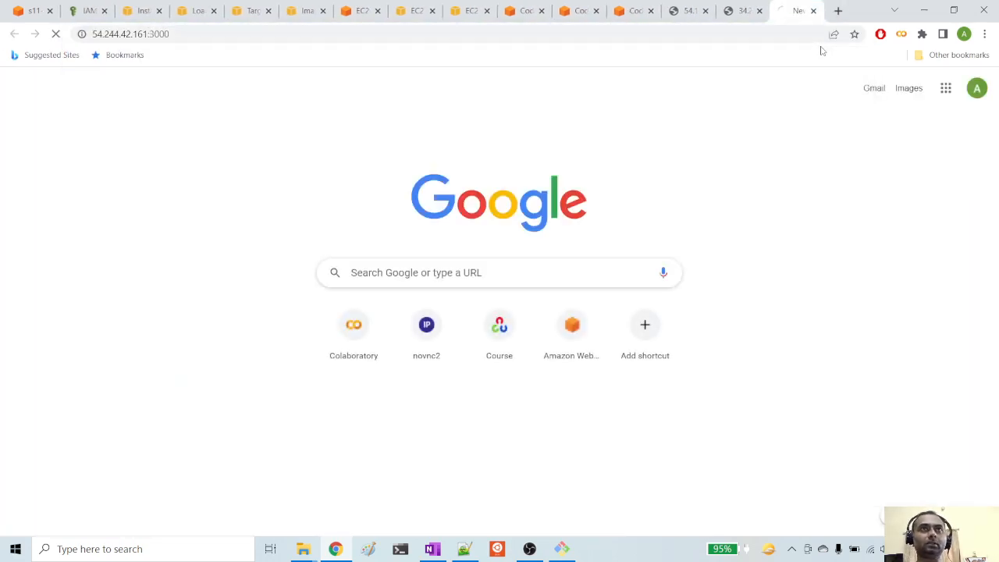
# Step: Reload the application pages at 54.149.4.228:3000, 34.221.96.251:3000 and 54.244.42.161:3000 to compare their deployed versions
pyautogui.click(685, 11)
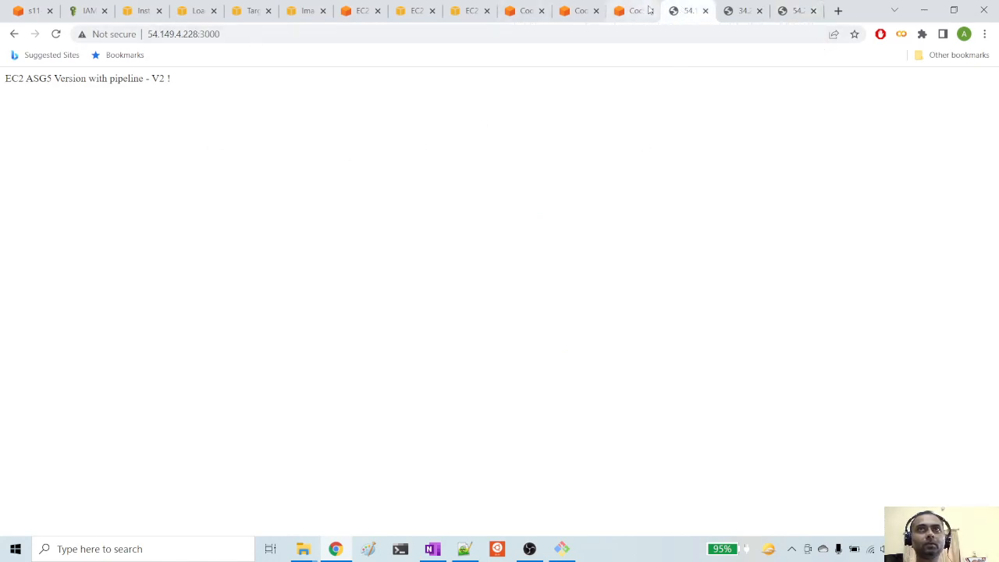
pyautogui.click(57, 35)
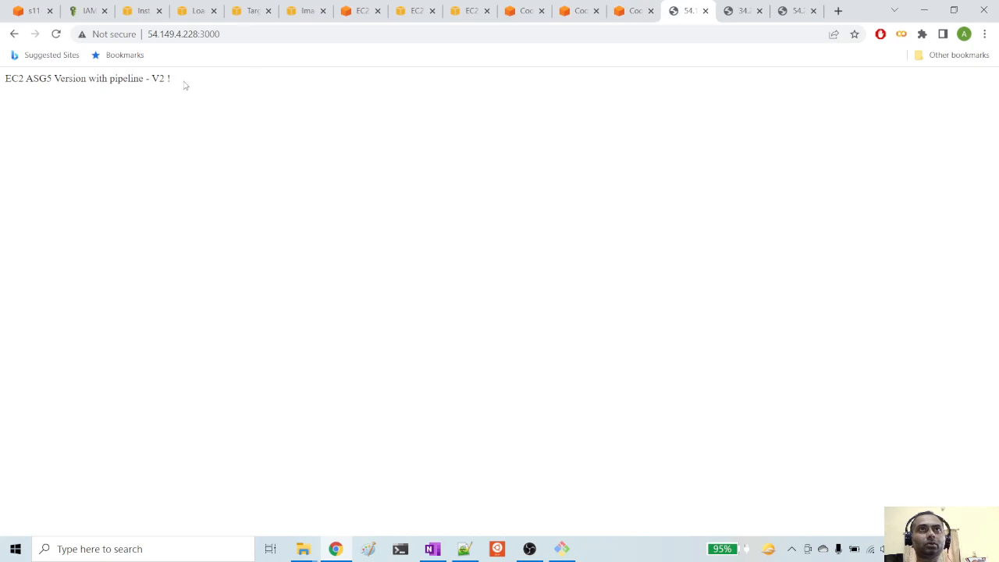
pyautogui.click(747, 12)
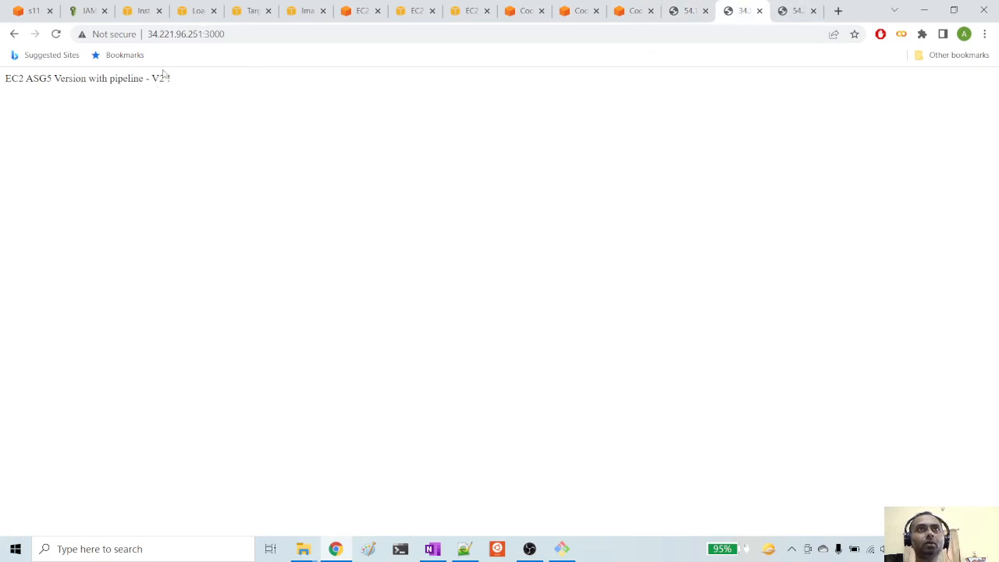
pyautogui.click(56, 34)
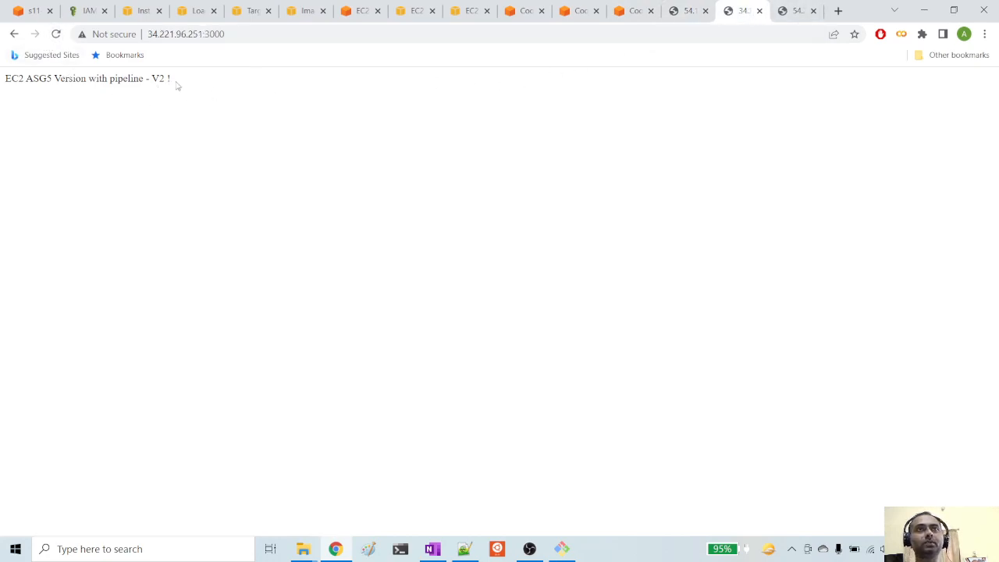
pyautogui.click(791, 9)
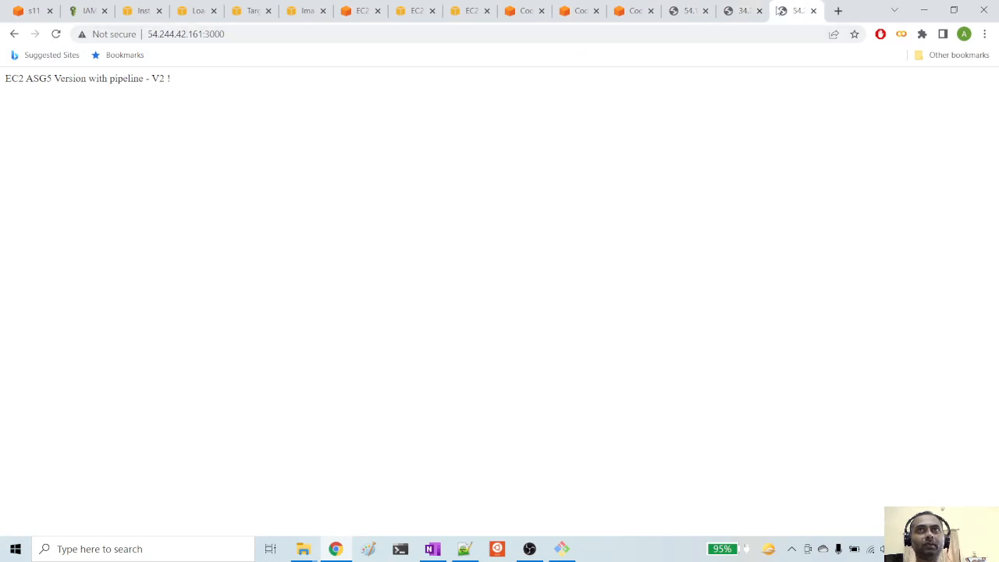
pyautogui.click(56, 35)
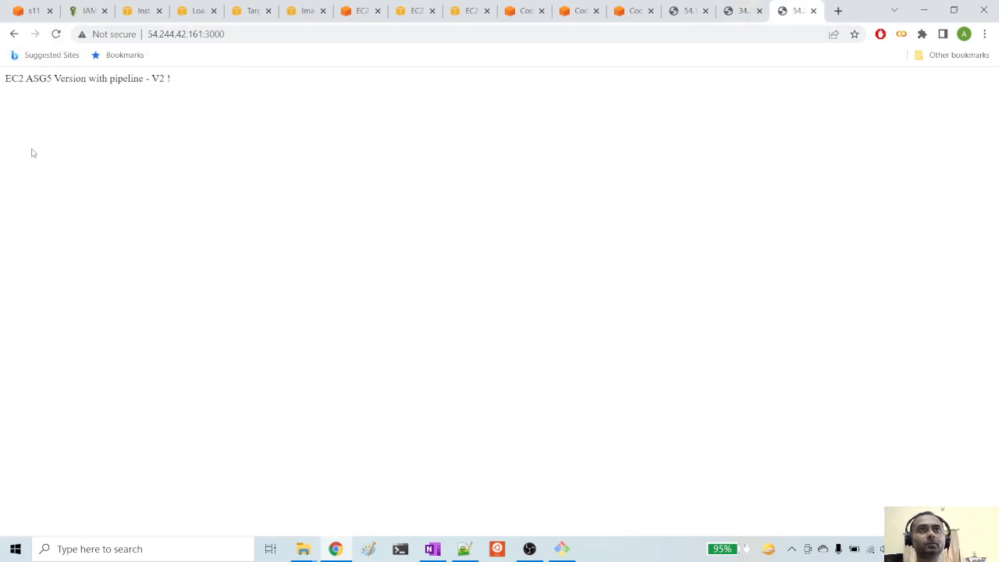
# Step: Check the EC2 instances list against the desired, minimum and maximum capacity in the group details of s11_autoscale_demo_asg
pyautogui.click(136, 12)
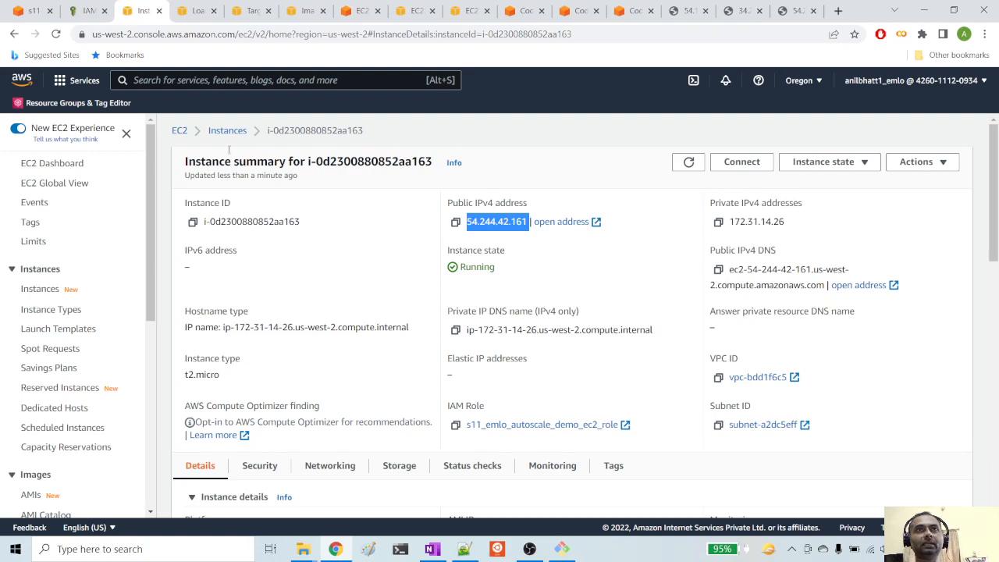
pyautogui.click(228, 130)
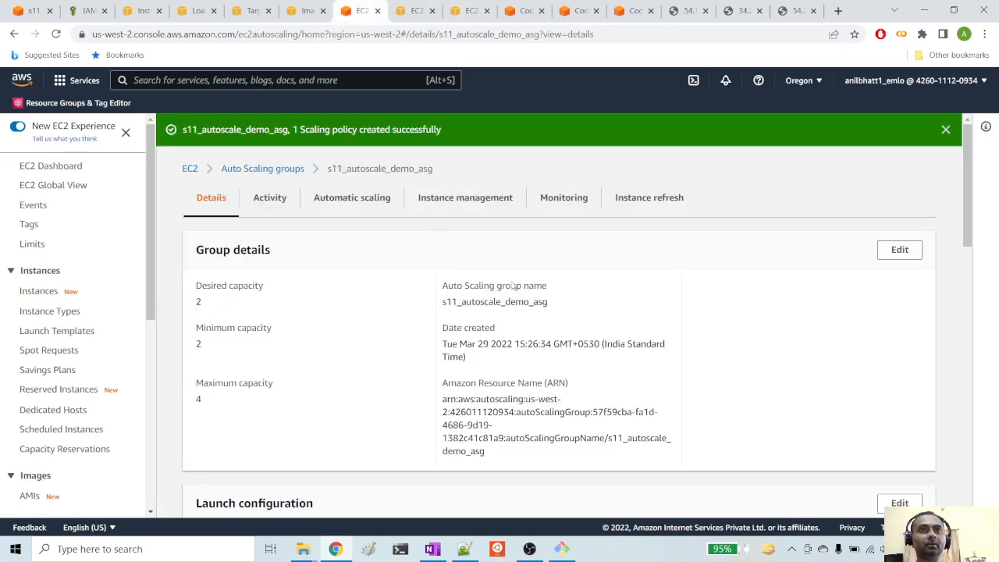
pyautogui.scroll(-5, 539, 412)
pyautogui.scroll(4, 375, 300)
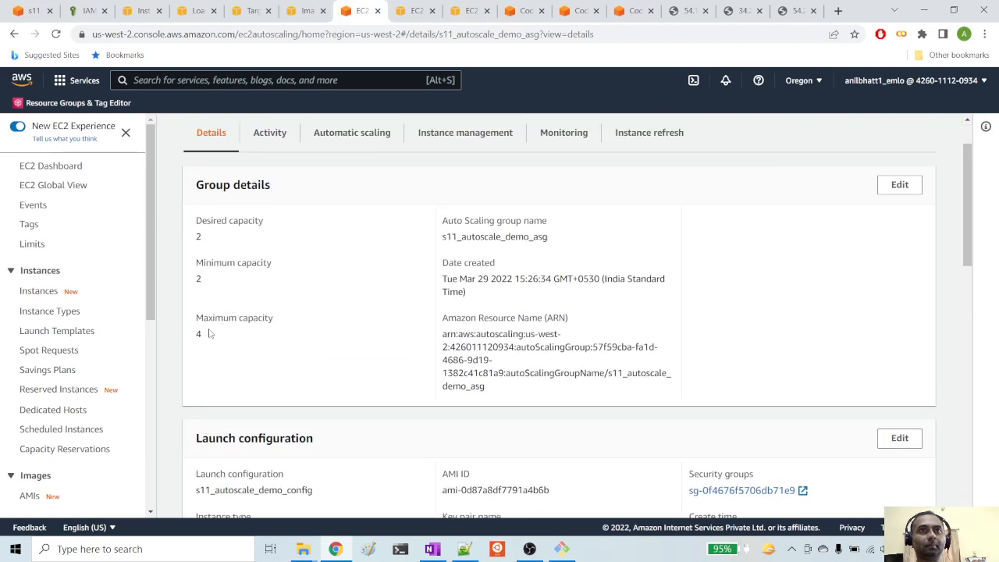
pyautogui.click(687, 11)
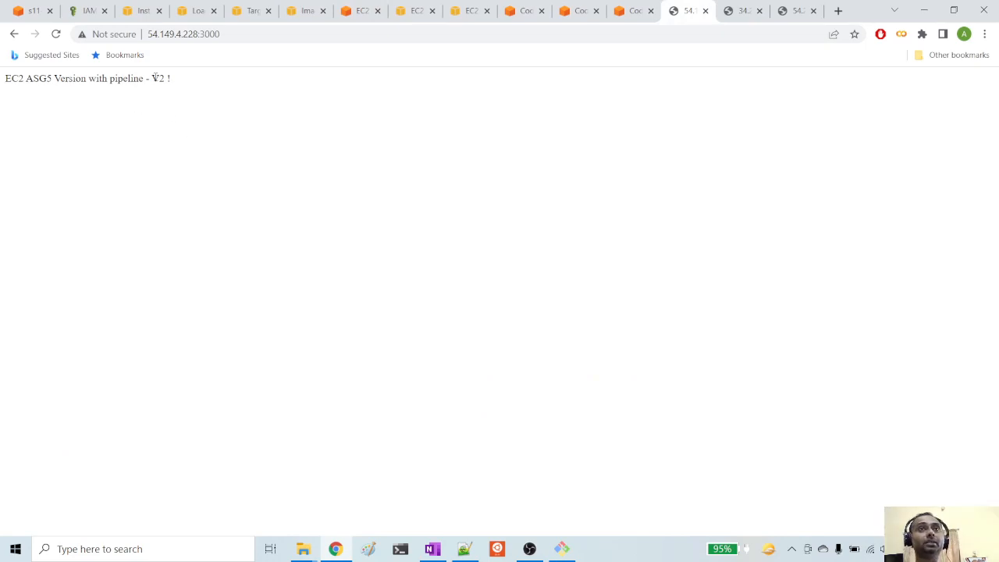
pyautogui.click(144, 11)
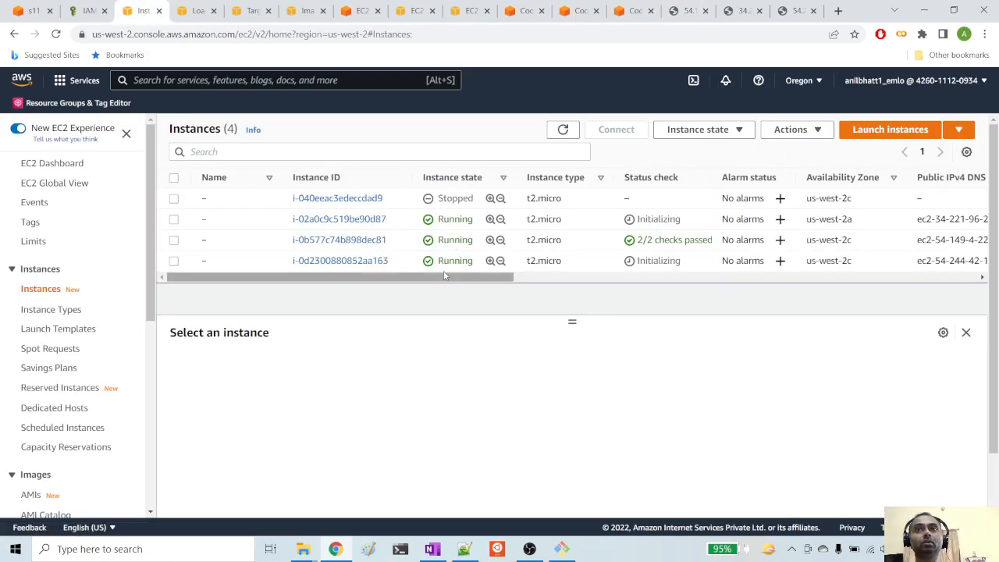
# Step: Check the instances' public IPv4 addresses and security groups against the application page at 34.221.96.251:3000
pyautogui.moveTo(444, 277); pyautogui.dragTo(749, 302)
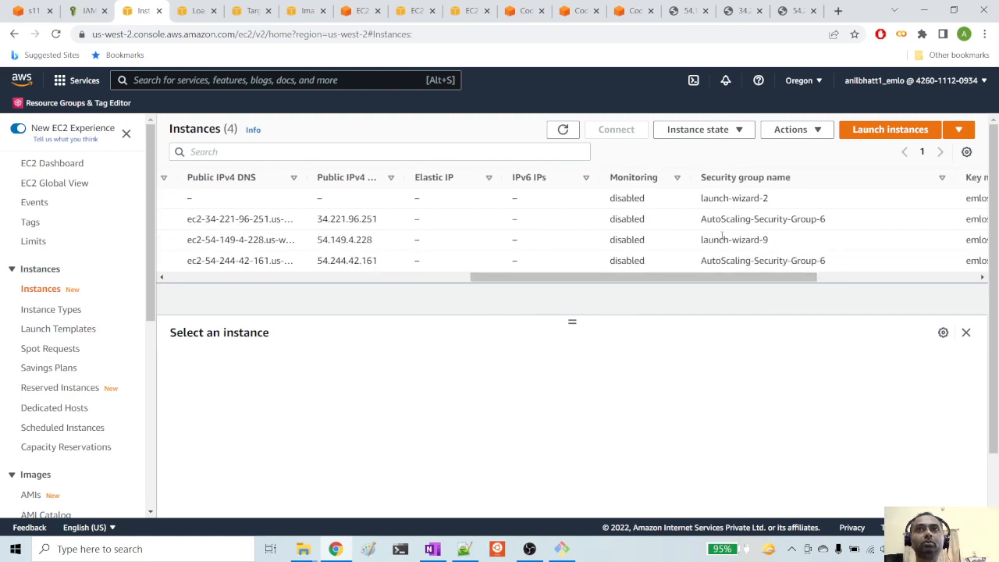
pyautogui.moveTo(746, 281); pyautogui.dragTo(426, 268)
pyautogui.click(740, 11)
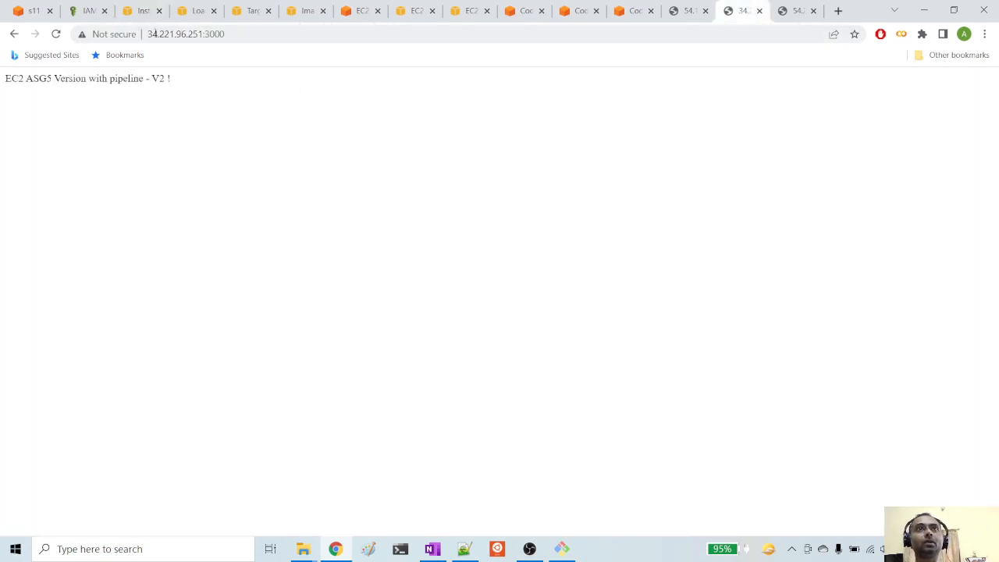
pyautogui.click(141, 11)
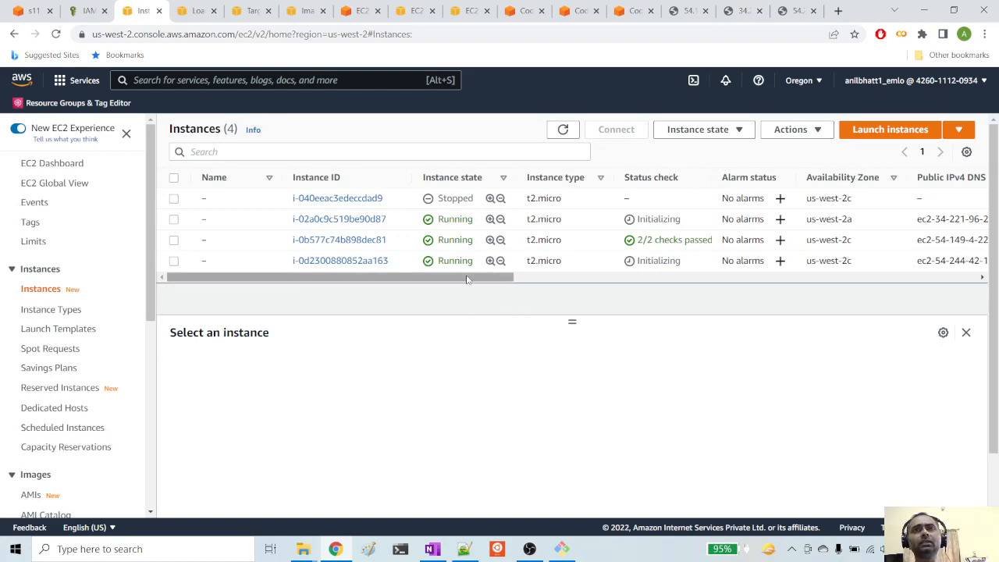
# Step: Compare the security group and key pair names across the EC2 instances, and view the application page at 54.149.4.228:3000
pyautogui.moveTo(467, 281); pyautogui.dragTo(508, 281)
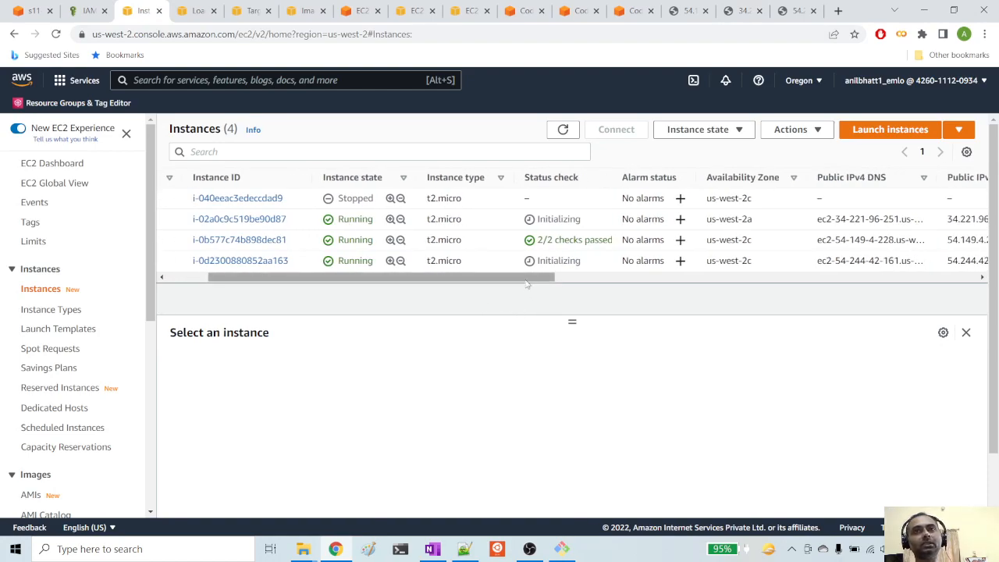
pyautogui.moveTo(450, 278); pyautogui.dragTo(759, 279)
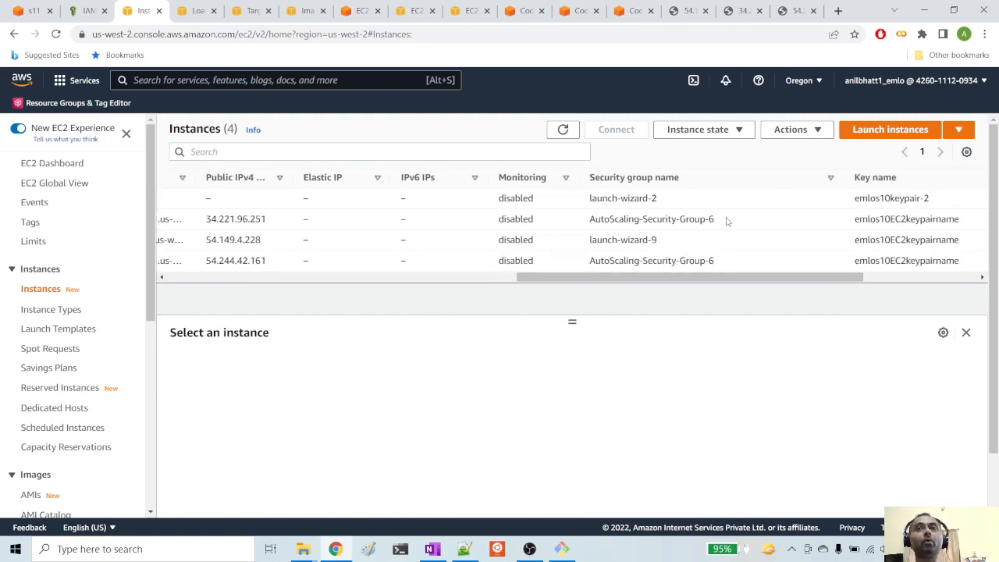
pyautogui.moveTo(564, 279); pyautogui.dragTo(259, 316)
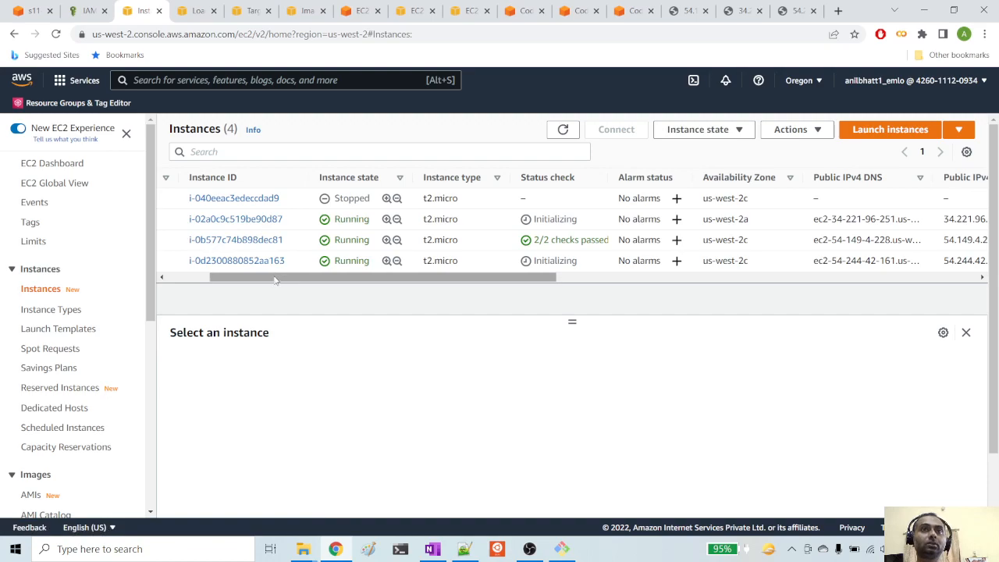
pyautogui.hscroll(-3, 278, 279)
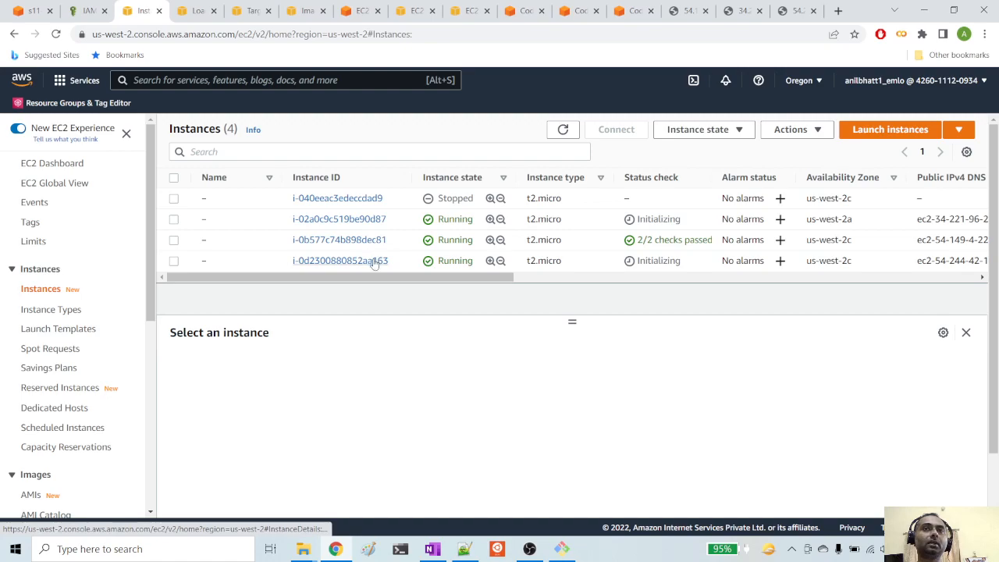
pyautogui.click(685, 11)
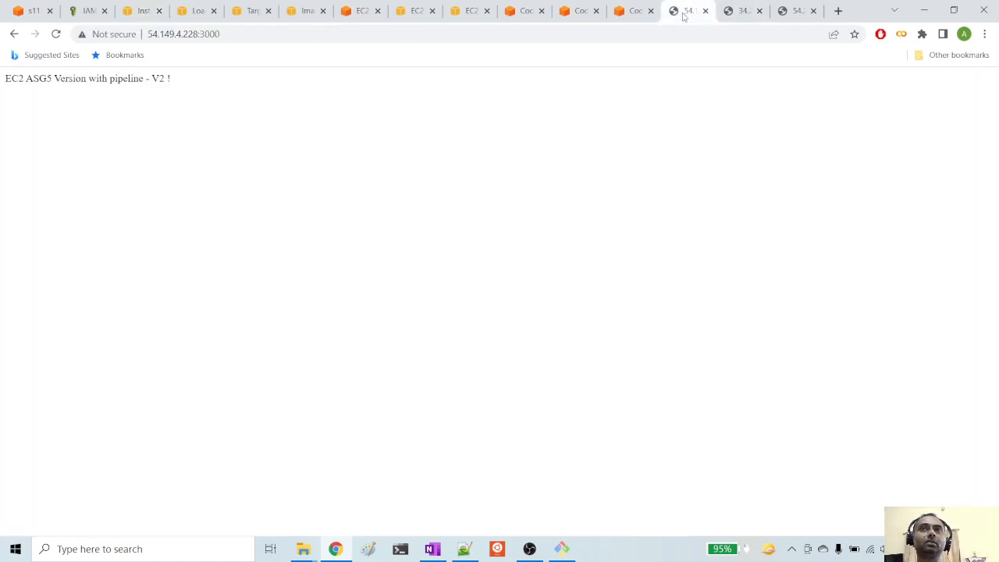